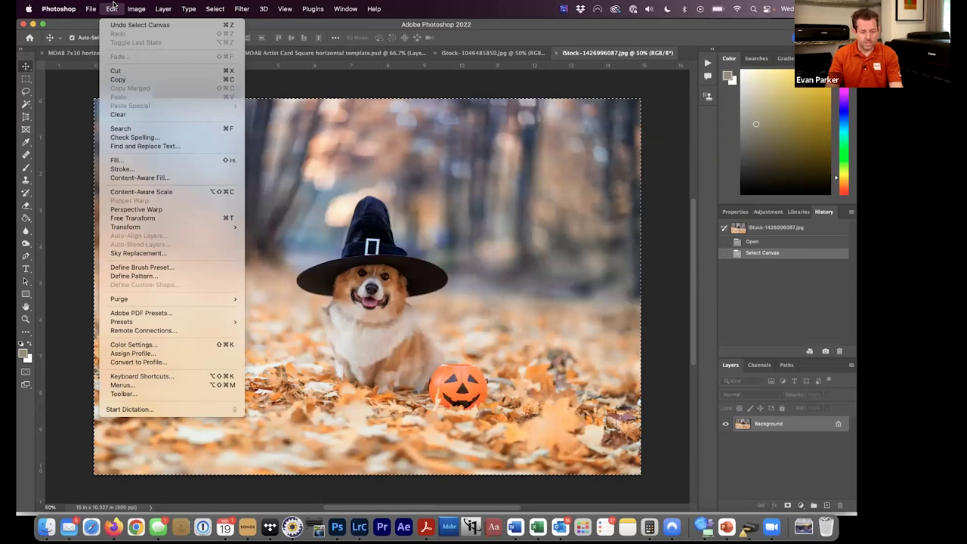
Copy the selected corgi photo and switch to the MOAB Artist Card Square horizontal template.
left_click(111, 8)
left_click(117, 80)
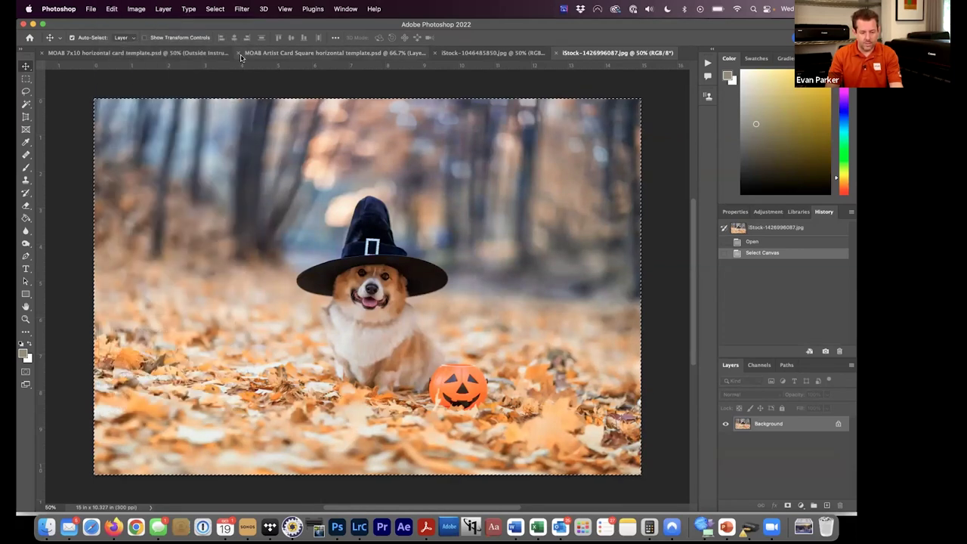
left_click(291, 54)
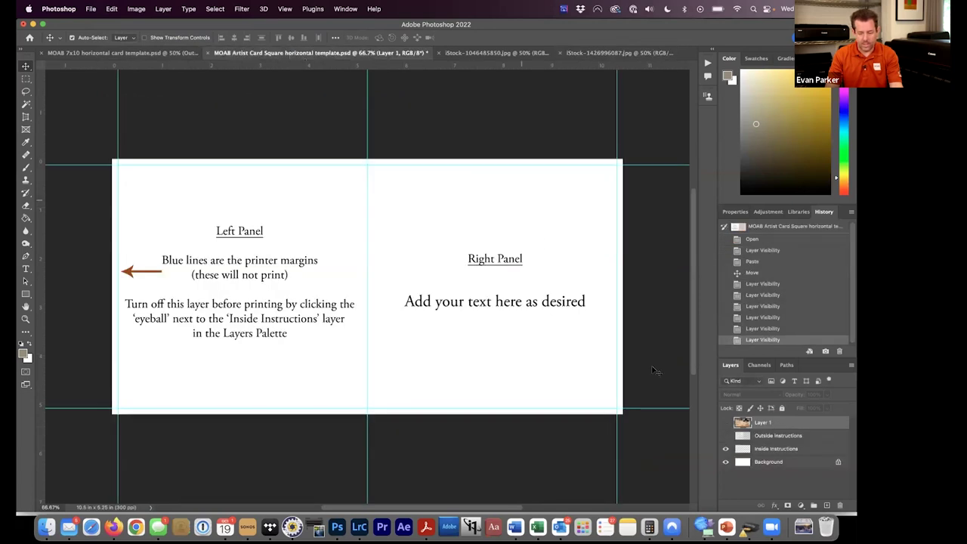
Show the corgi photo layer, hide the Inside Instructions layer, and shift the photo slightly left and down on the card.
left_click(725, 423)
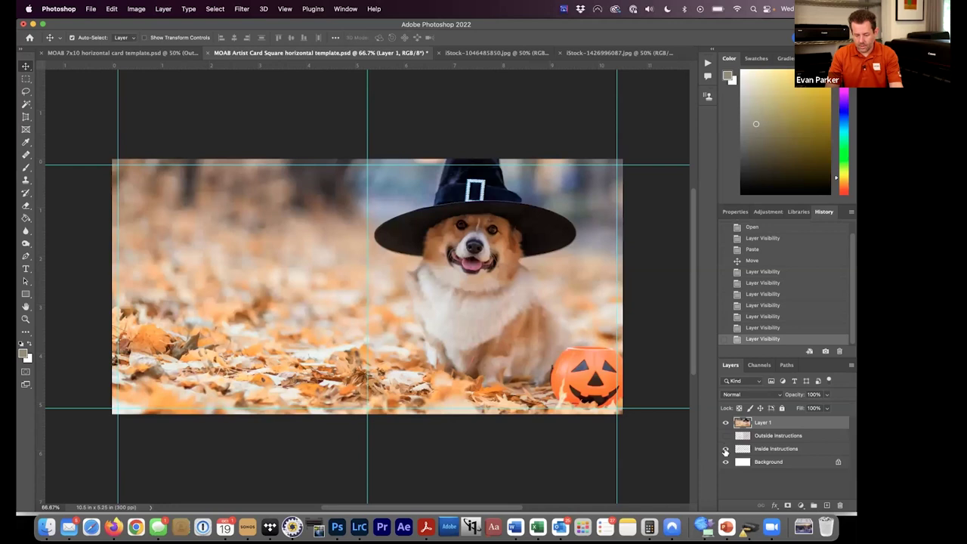
left_click(725, 450)
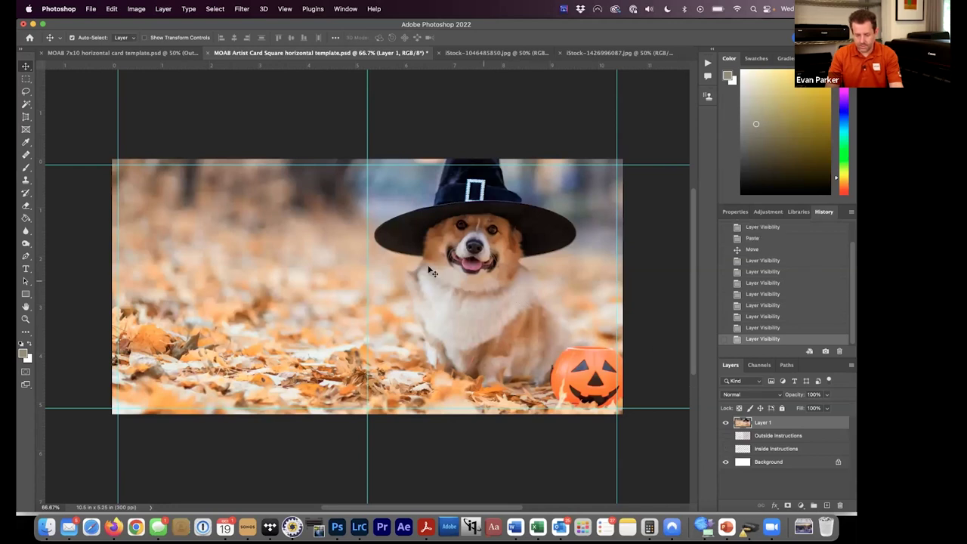
left_click_drag(234, 224, 214, 249)
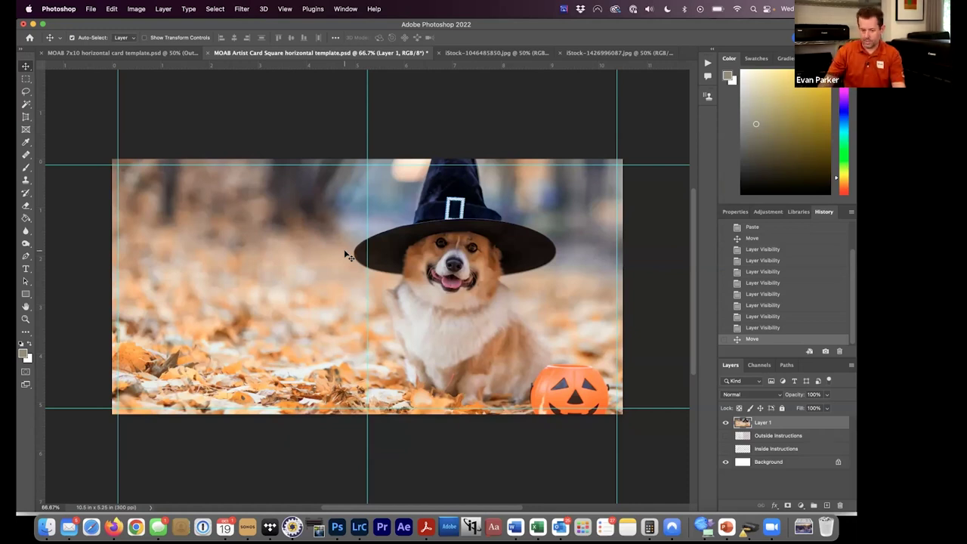
Open the card's print settings, using Photoshop Manages Colors and the MOAB Artist Card PRO-300 MPP.icc printer profile.
left_click(90, 9)
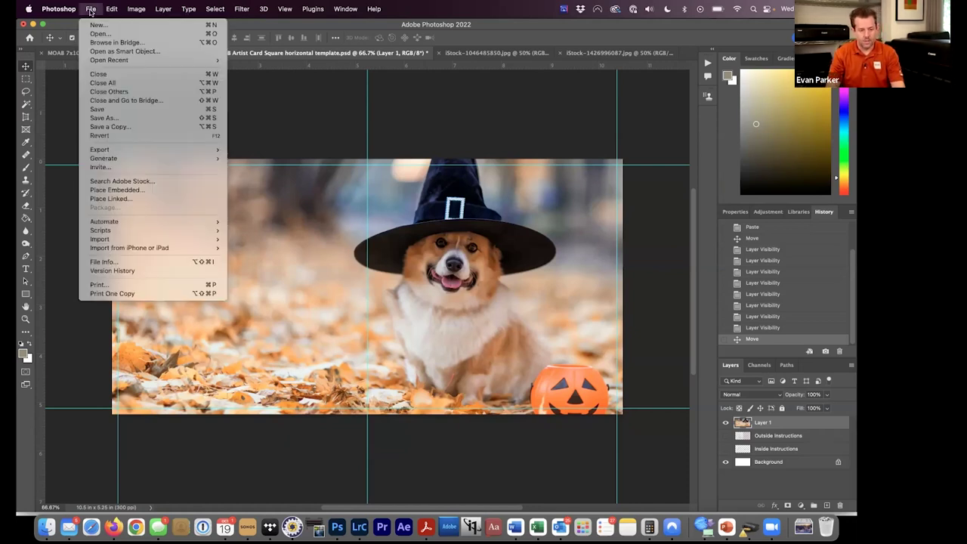
left_click(151, 285)
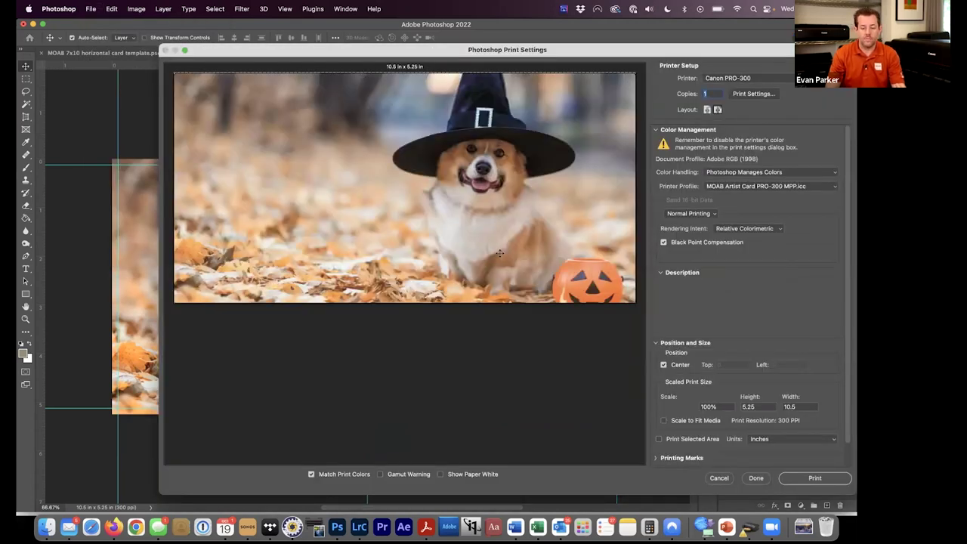
left_click_drag(663, 54, 623, 61)
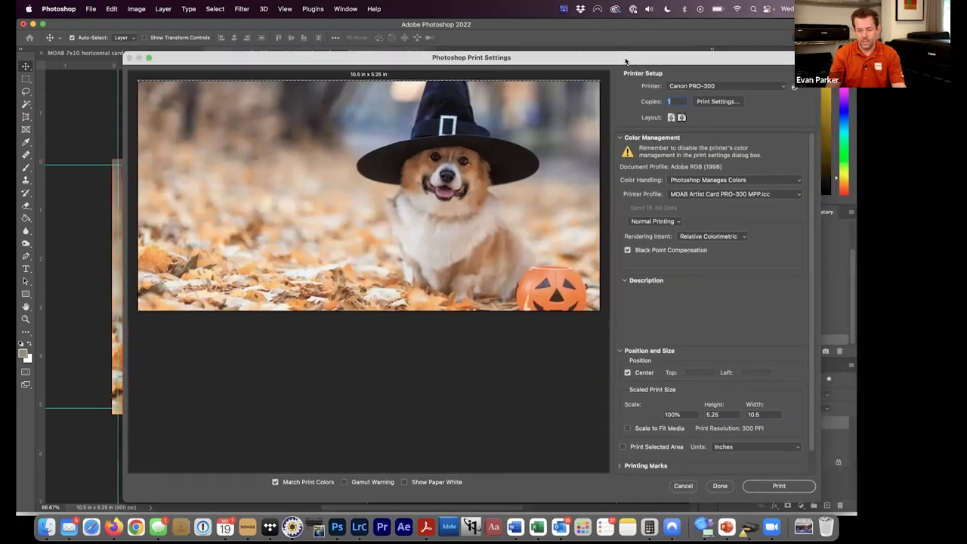
left_click_drag(566, 68, 488, 75)
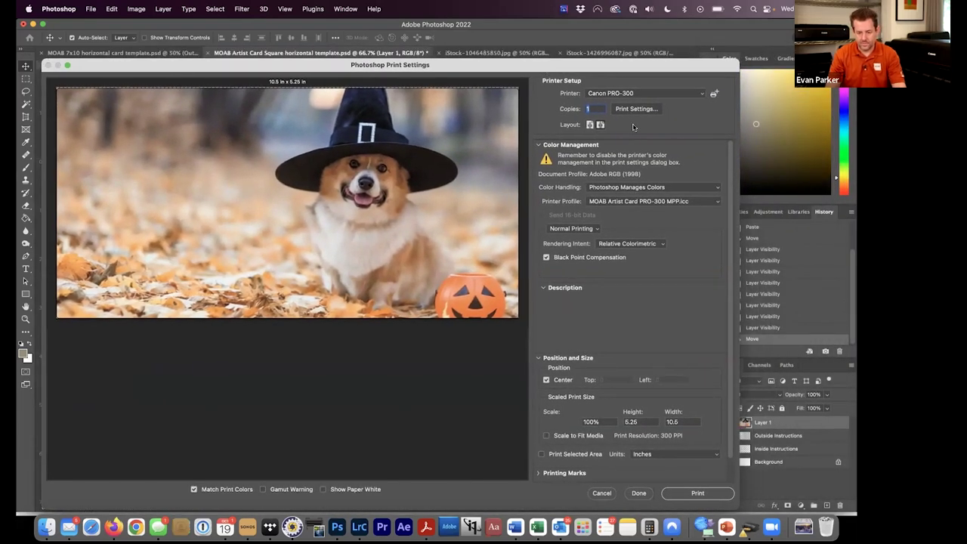
left_click(660, 190)
left_click(659, 188)
left_click(655, 201)
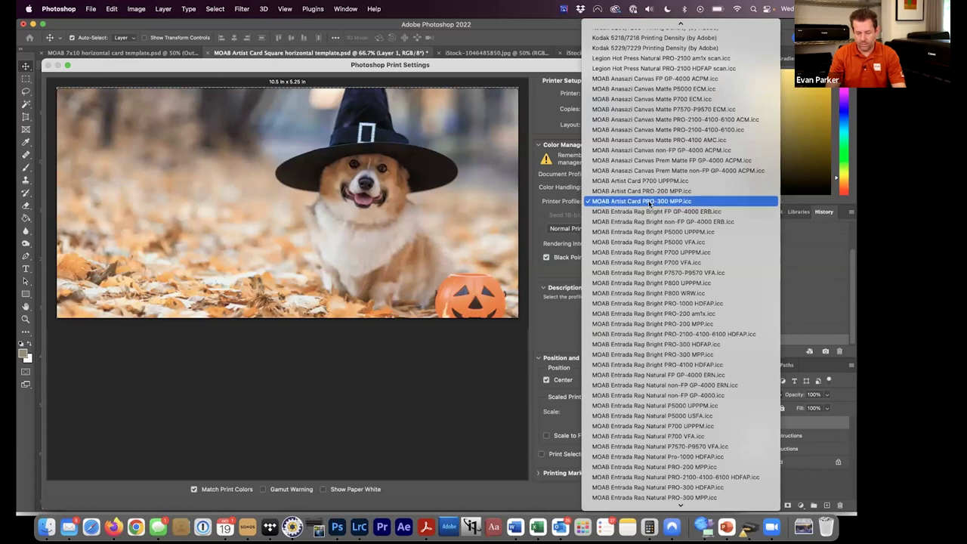
left_click(650, 202)
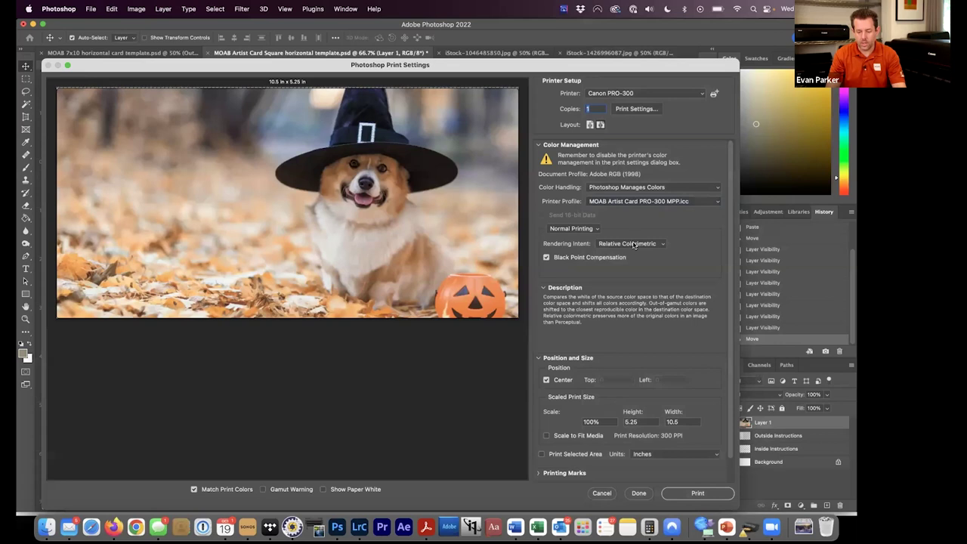
mouse_move(601, 262)
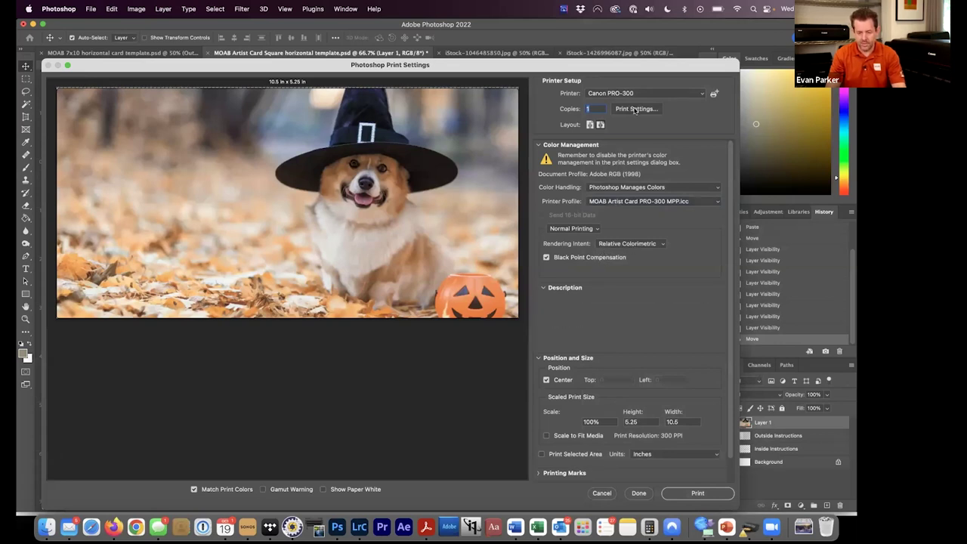
Add a custom paper size named Artist Card Baronial in the printer-specific settings.
left_click(635, 109)
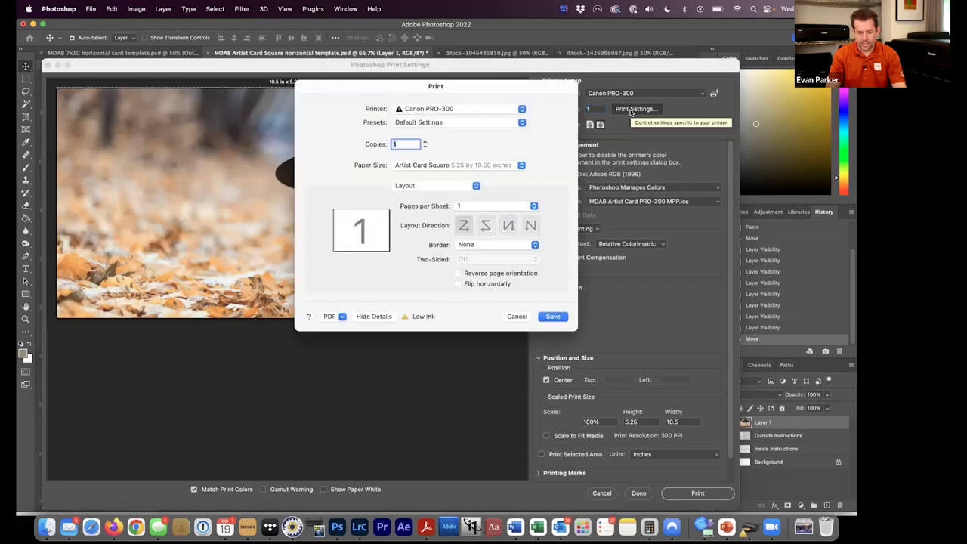
left_click(475, 168)
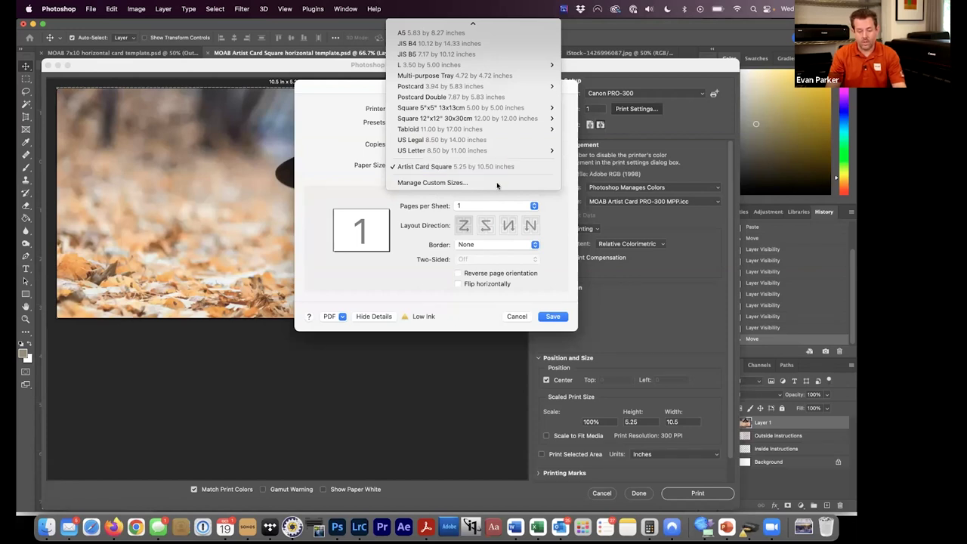
left_click(496, 187)
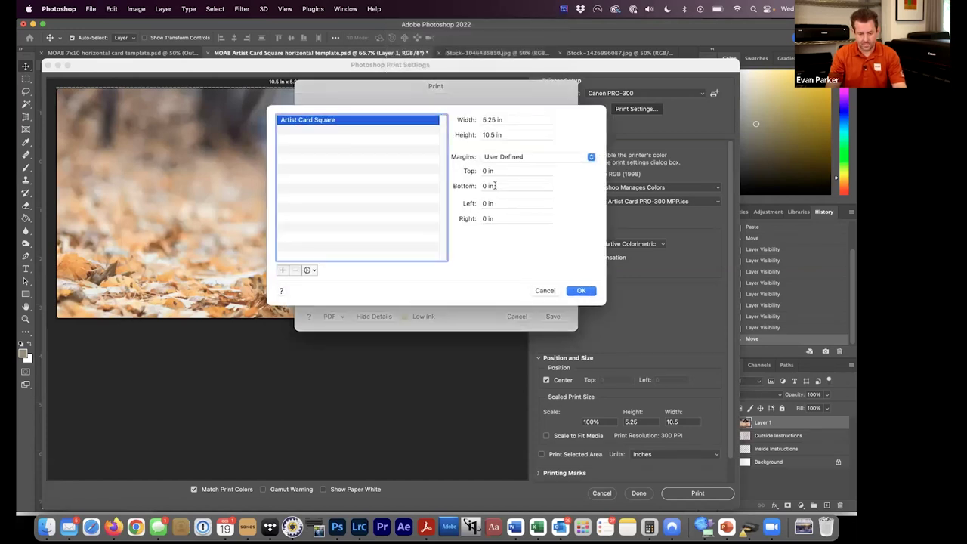
left_click(282, 271)
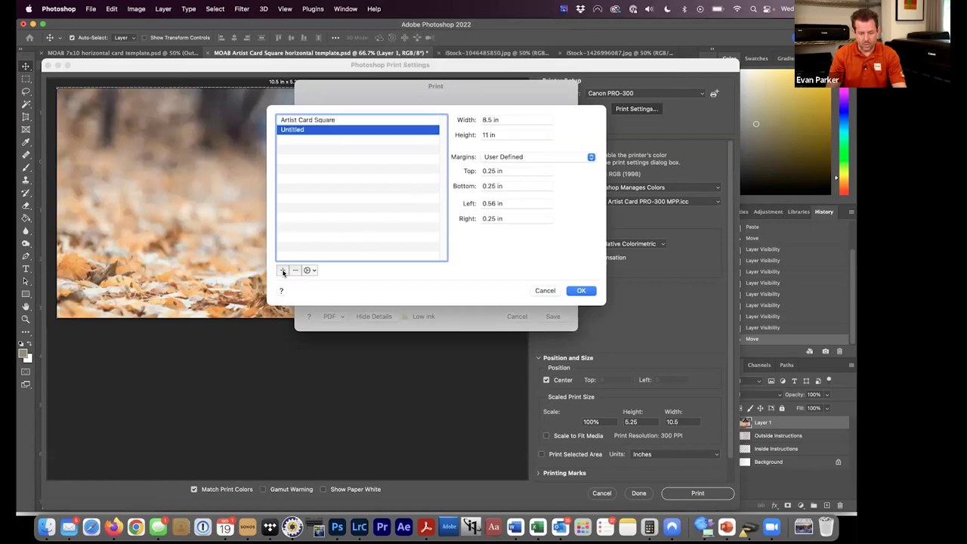
double_click(293, 130)
type("Aert")
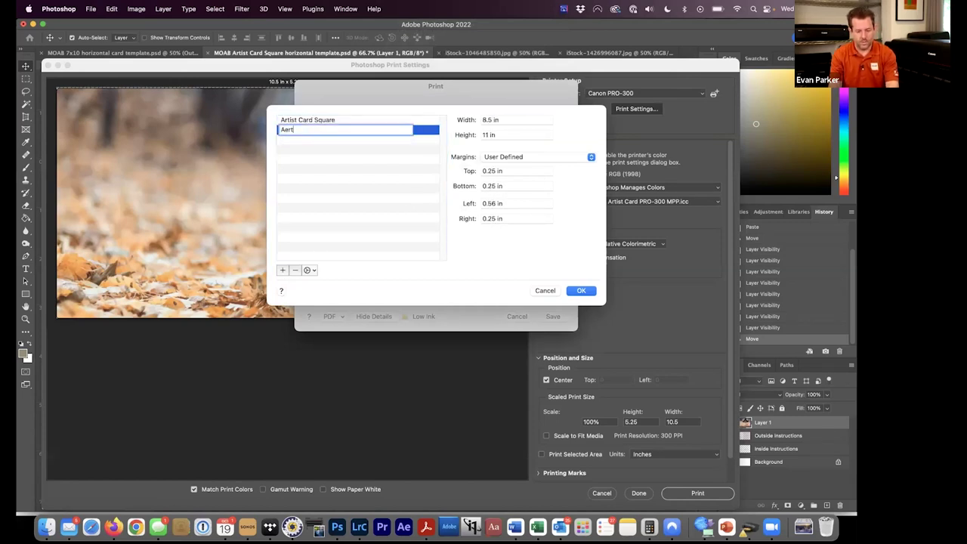
type("ist Card")
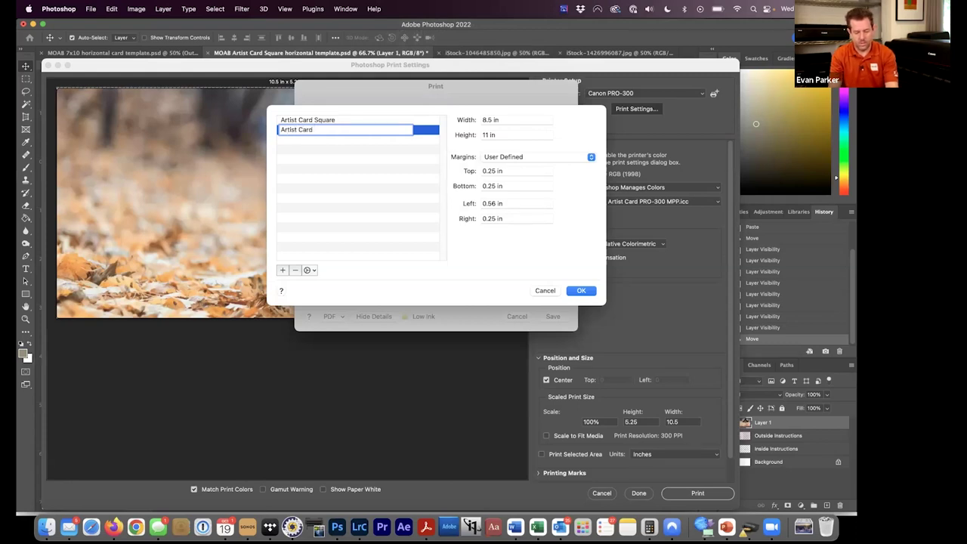
type(" Baronial")
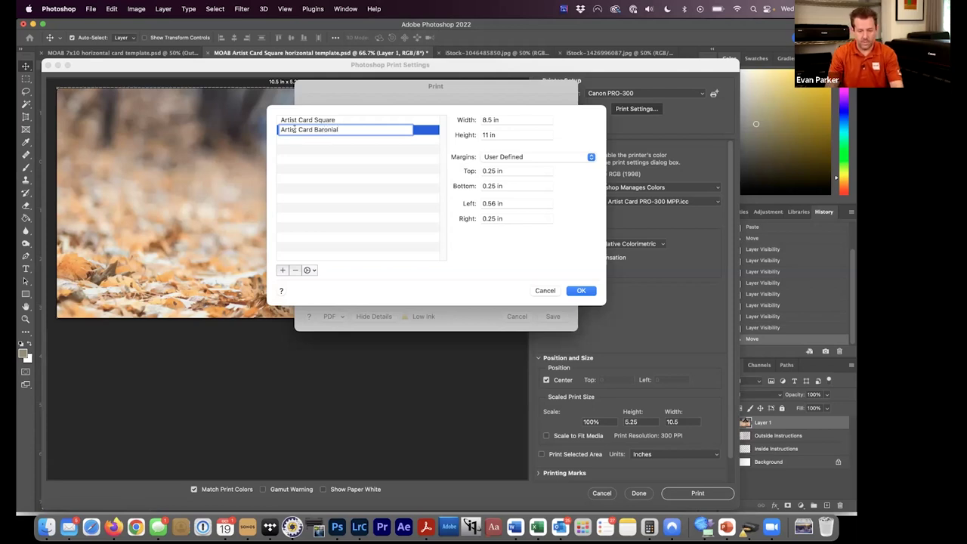
key("Tab")
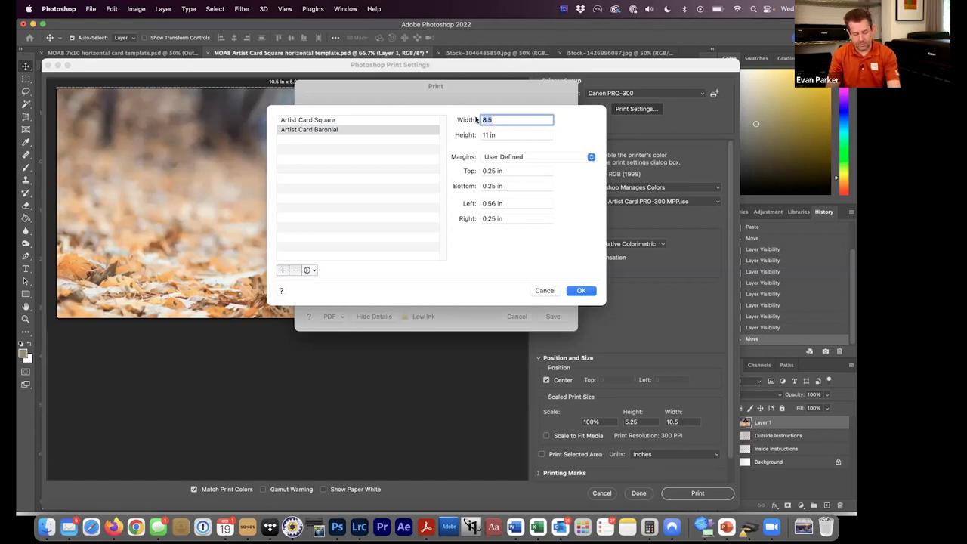
Set the Artist Card Baronial size to 5.25 in wide and 10.5 in high with user-defined margins.
type("5.25")
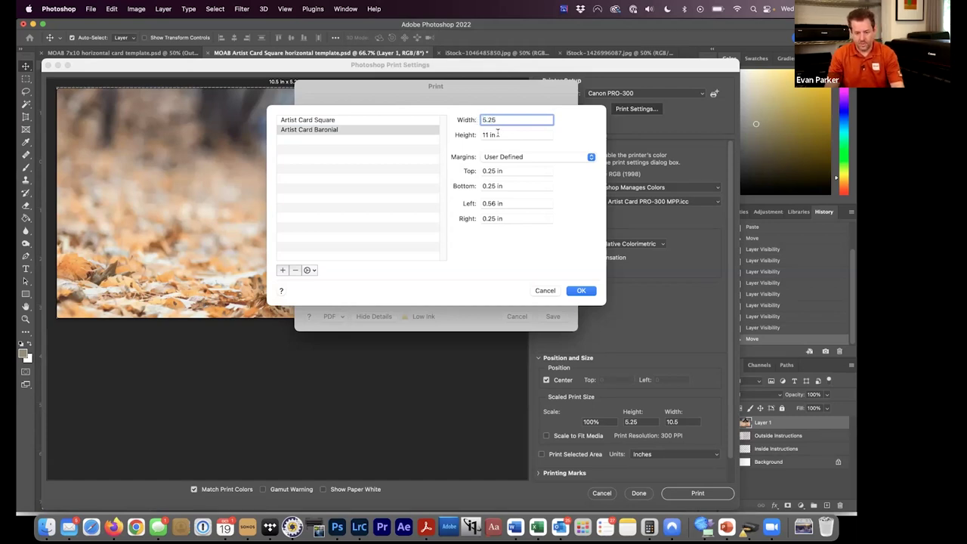
key("Tab")
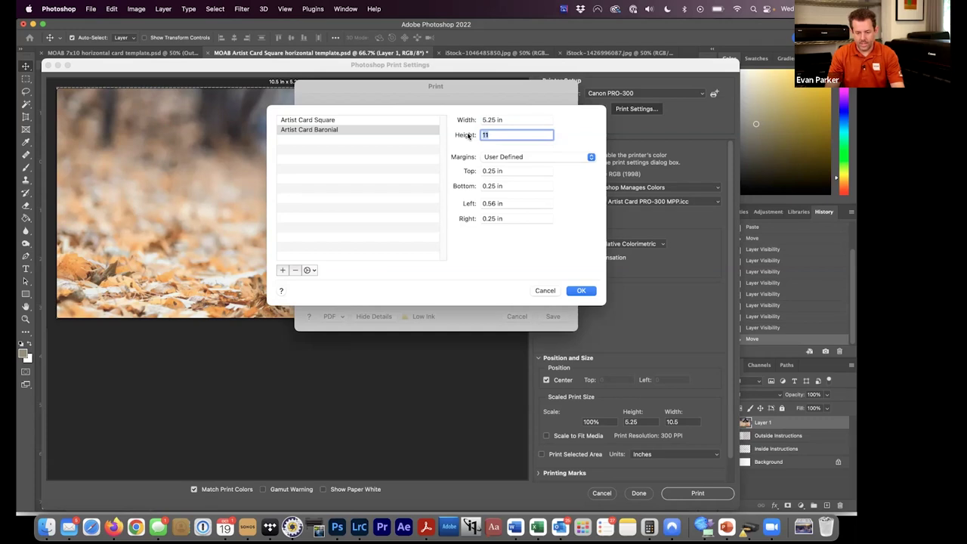
type("10.5")
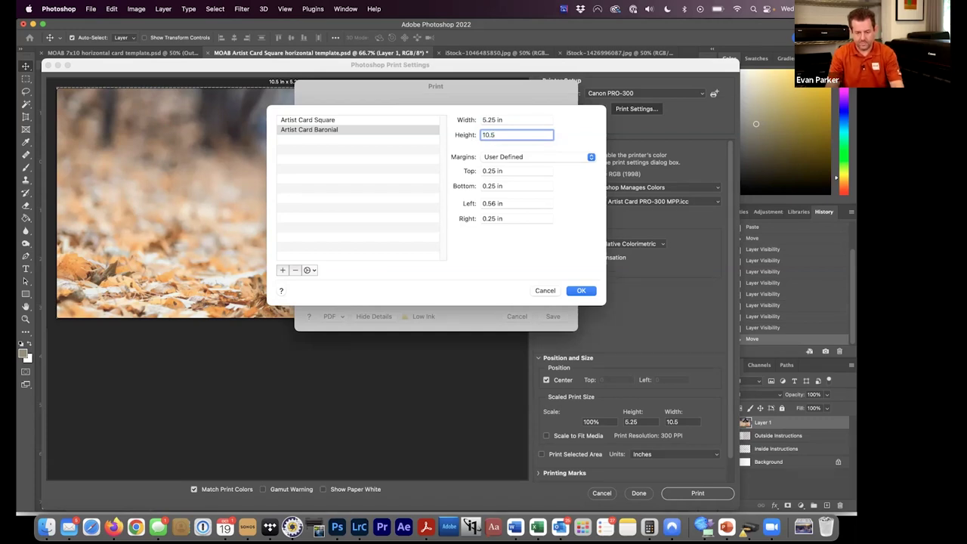
left_click(544, 157)
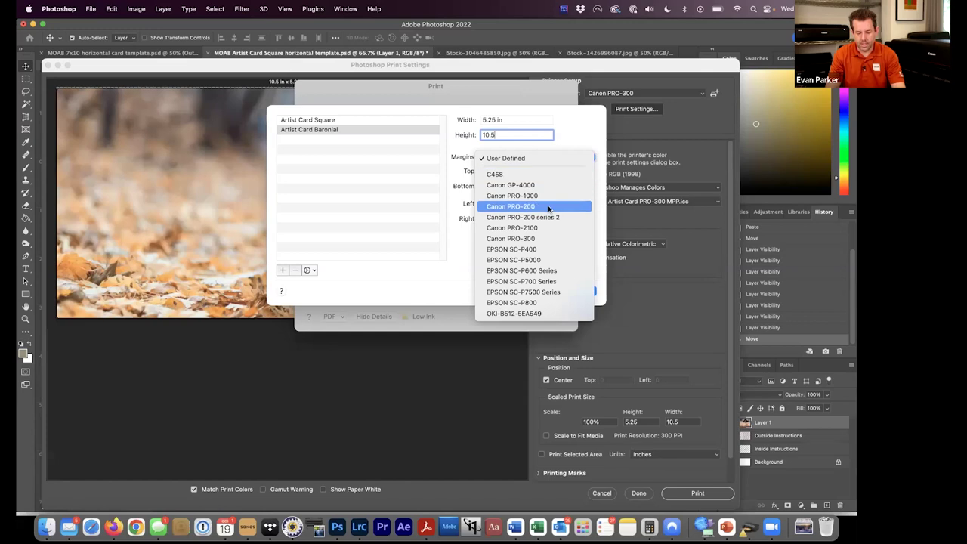
left_click(533, 159)
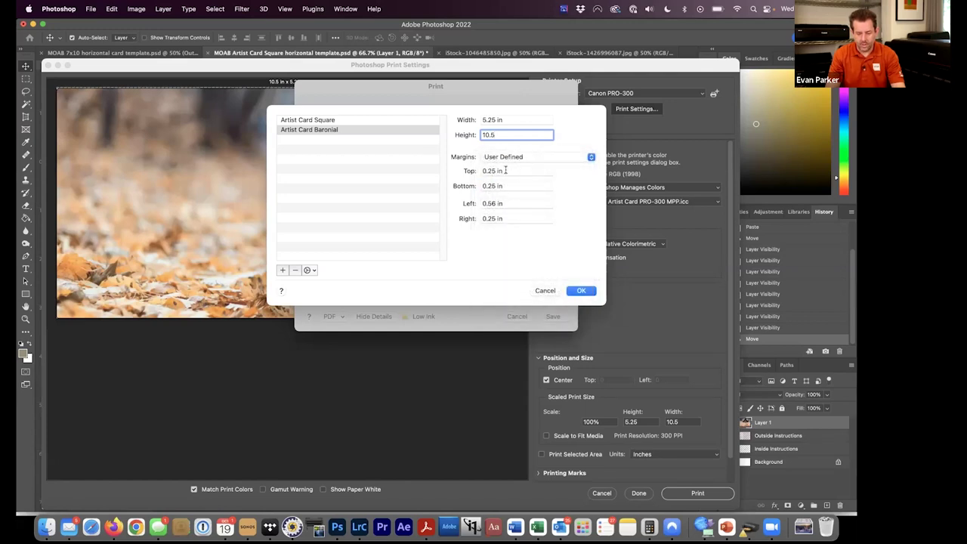
Set all four margins of the custom paper size to 0 in and accept it.
key("Tab")
type("0")
key("Tab")
type("0")
key("Tab")
type("0")
key("Tab")
type("0")
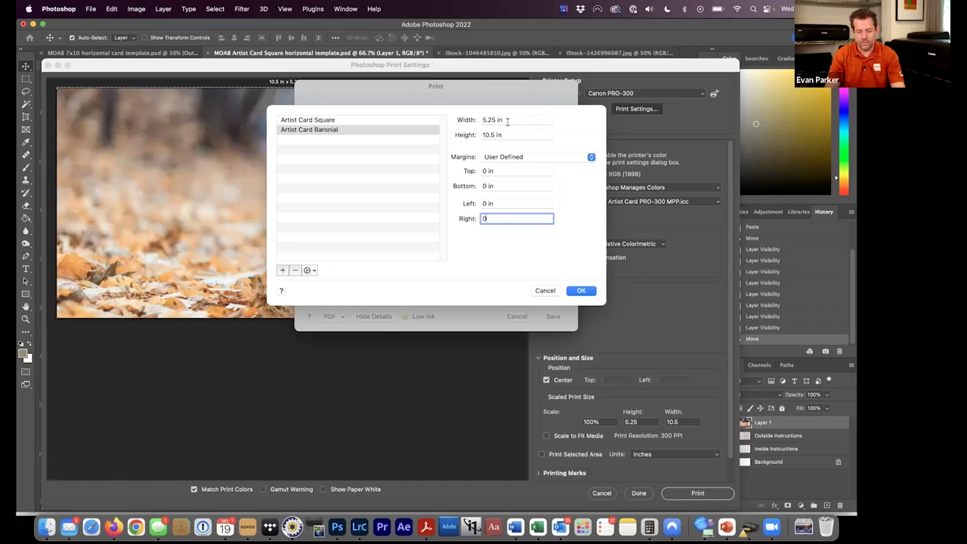
left_click(583, 292)
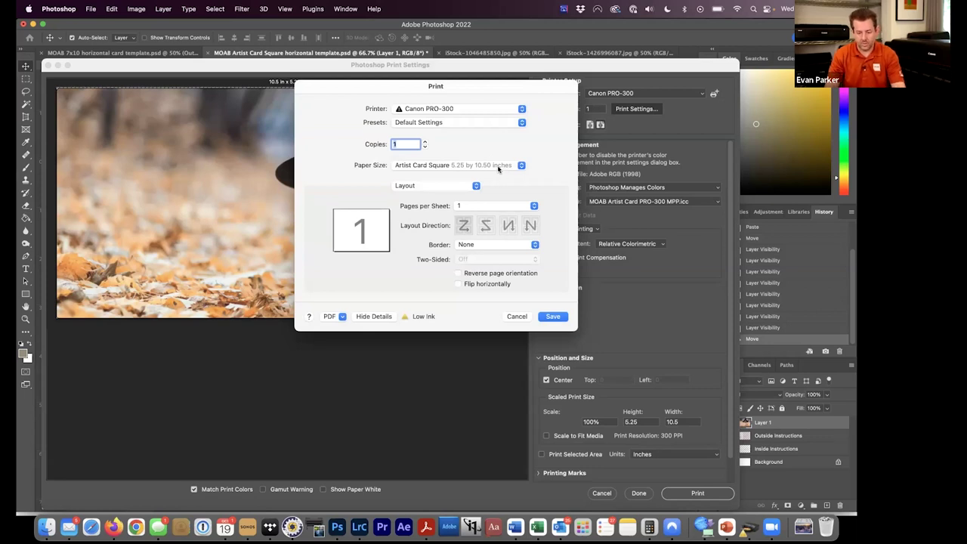
Choose the Artist Card Baronial paper size and set the media type to Matte Photo Paper.
left_click(518, 165)
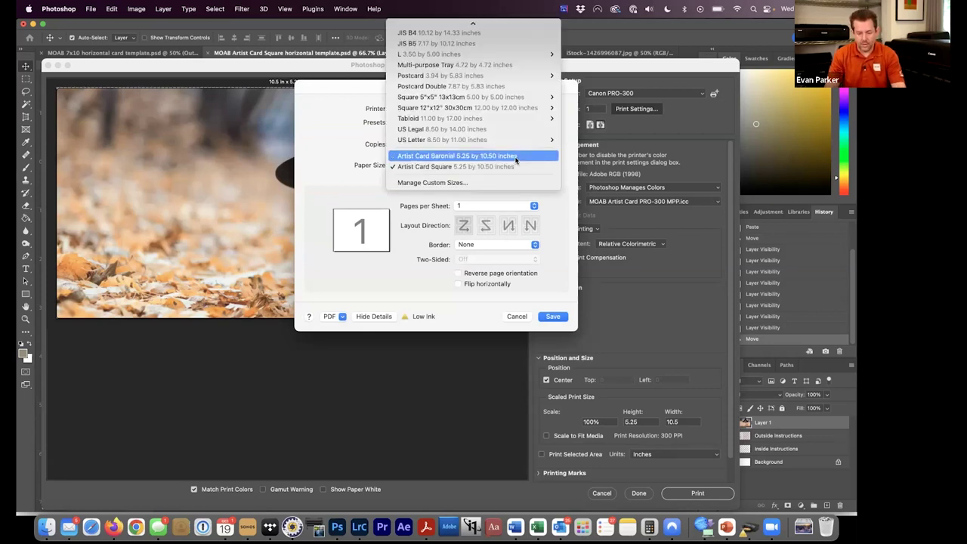
left_click(517, 157)
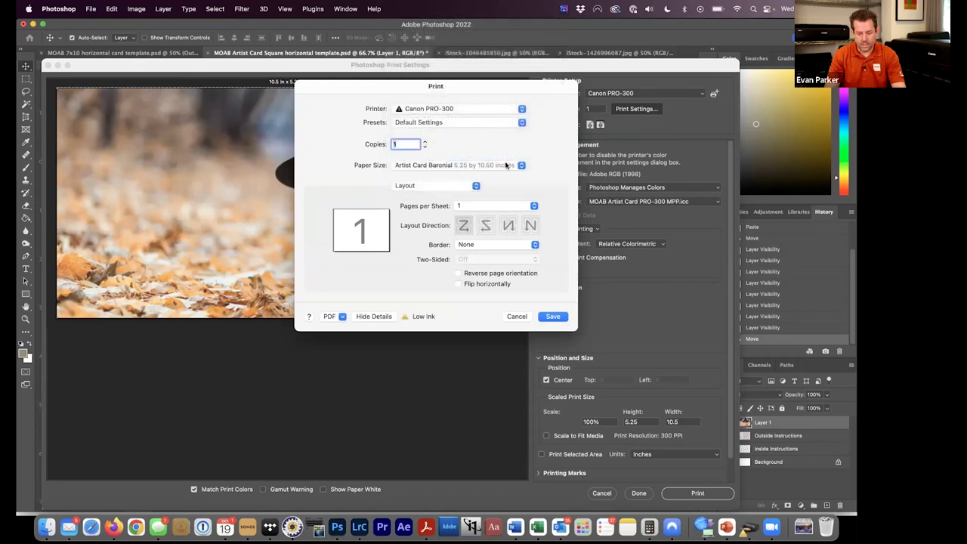
left_click(468, 188)
left_click(457, 235)
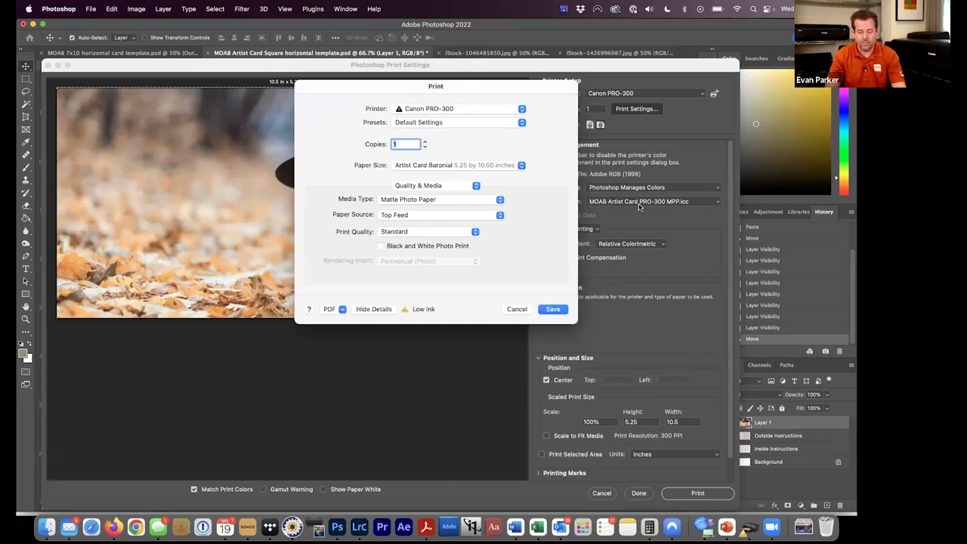
left_click(444, 200)
mouse_move(444, 202)
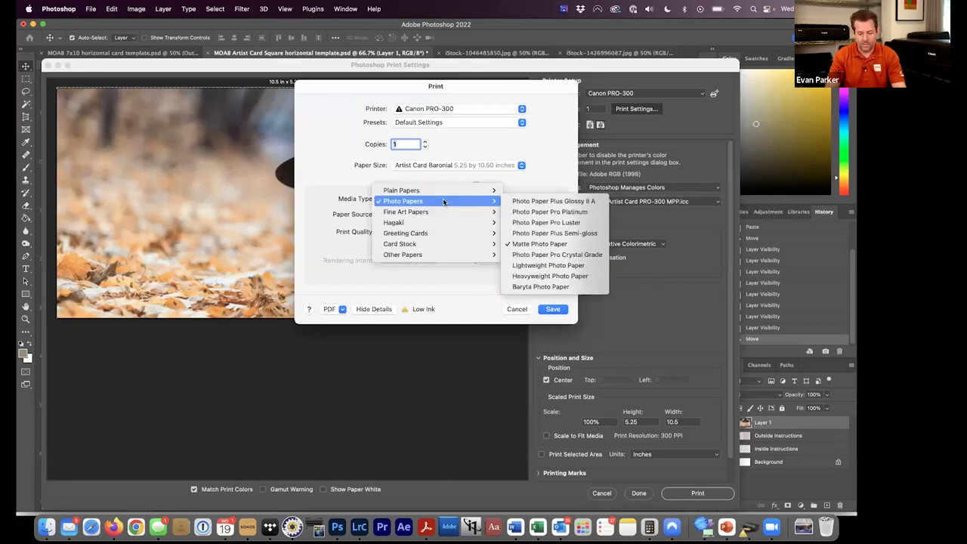
left_click(520, 243)
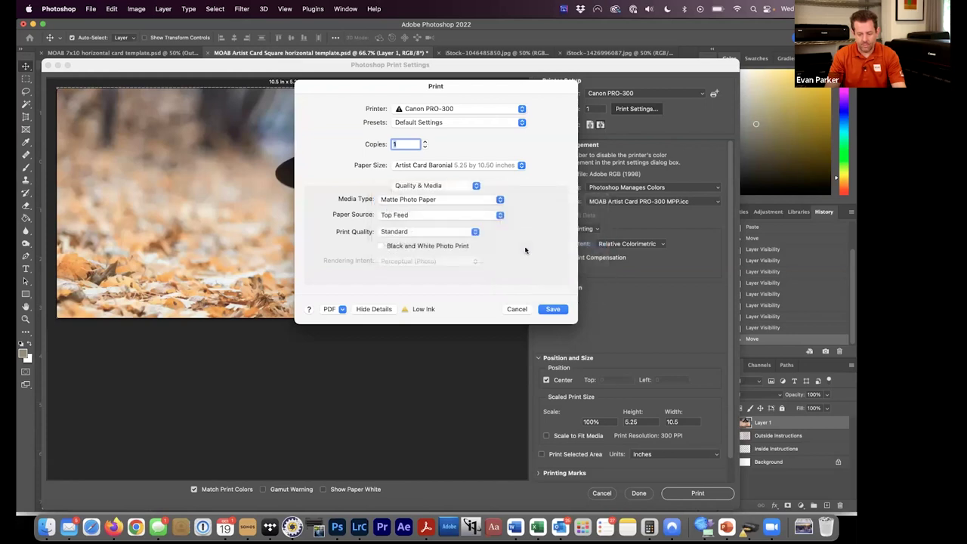
Enable Cancel Margin Regulation in the advanced paper settings, save them despite the margin warning, and close the print settings without printing.
left_click(466, 187)
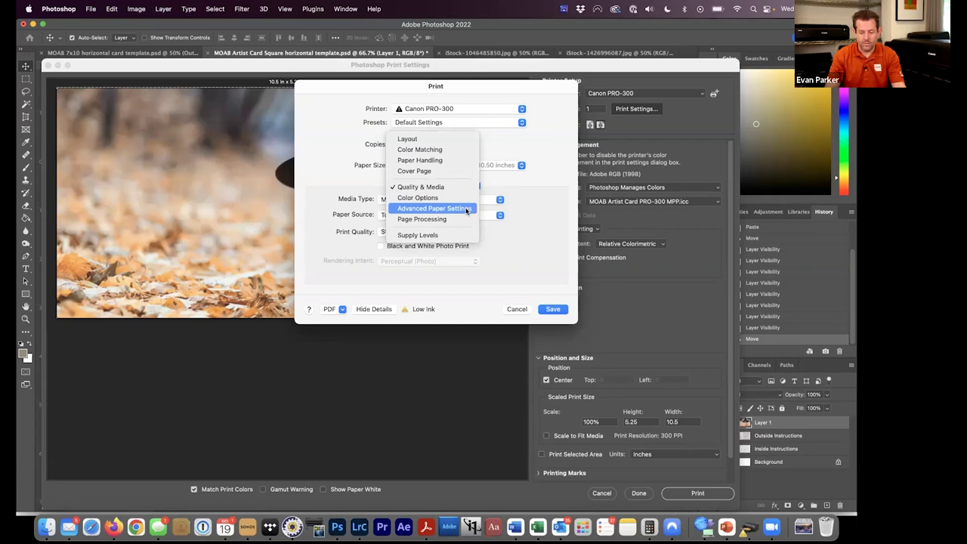
left_click(466, 209)
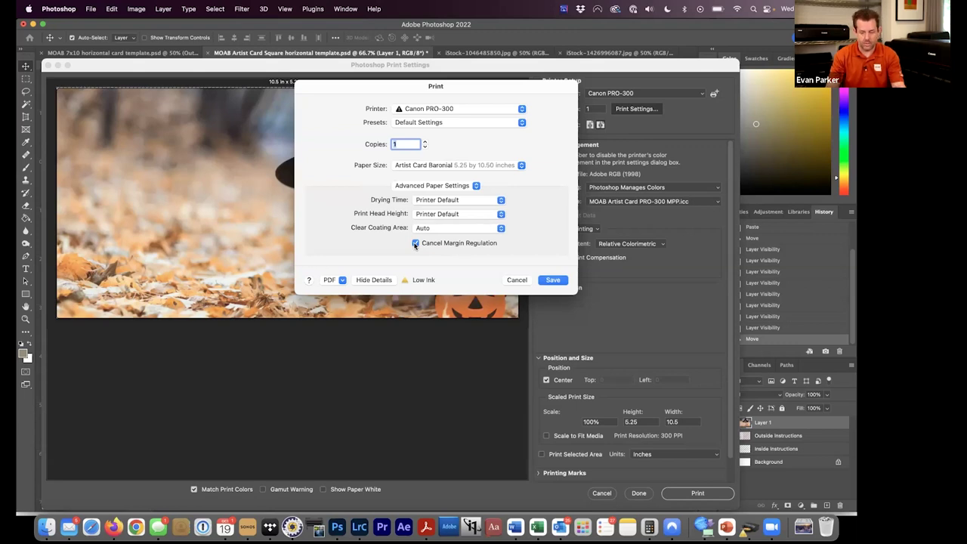
left_click(554, 281)
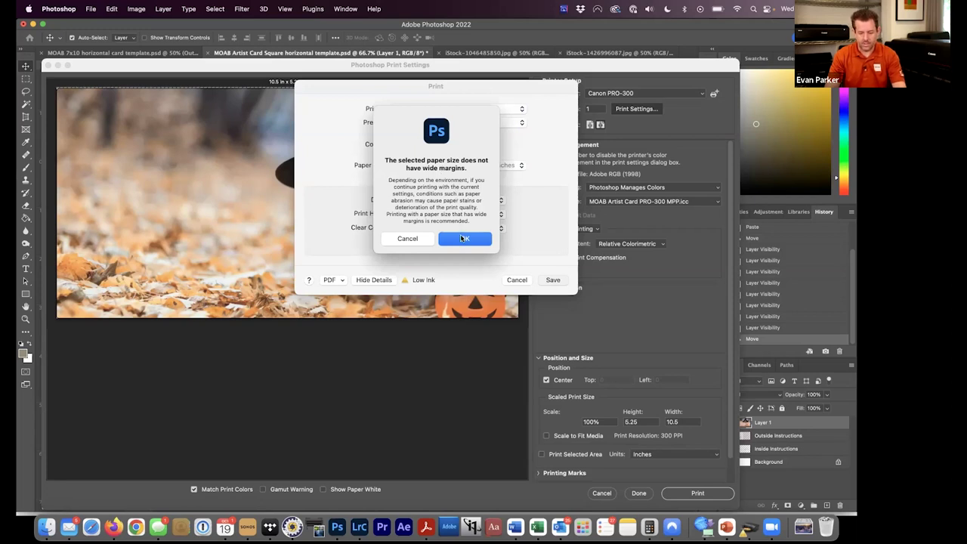
left_click(463, 238)
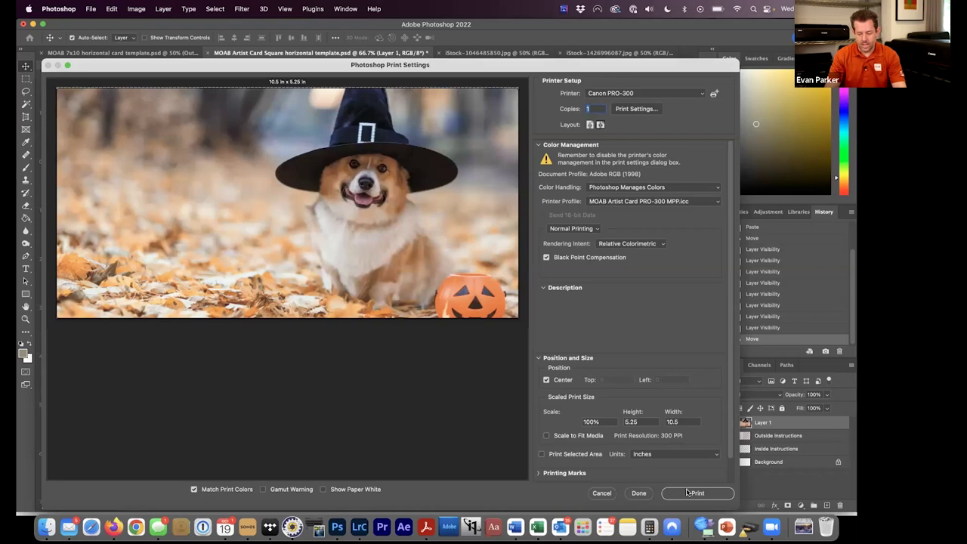
left_click(639, 493)
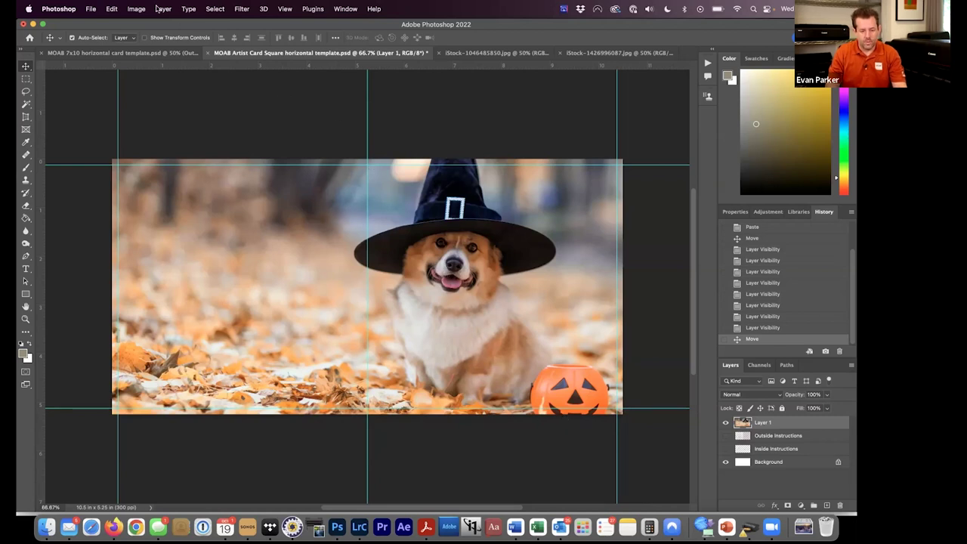
Start a new guide layout for the card template with columns turned off and margins turned on.
left_click(285, 9)
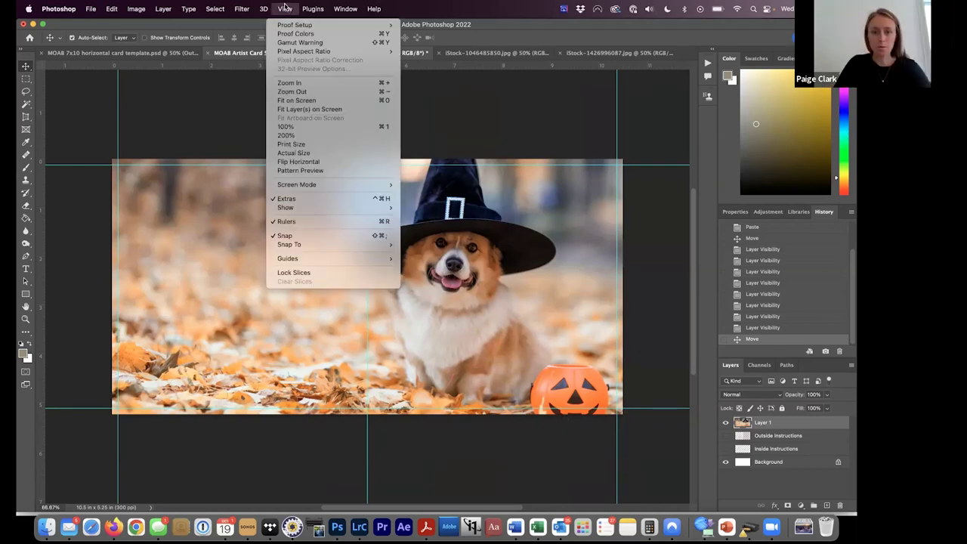
mouse_move(325, 259)
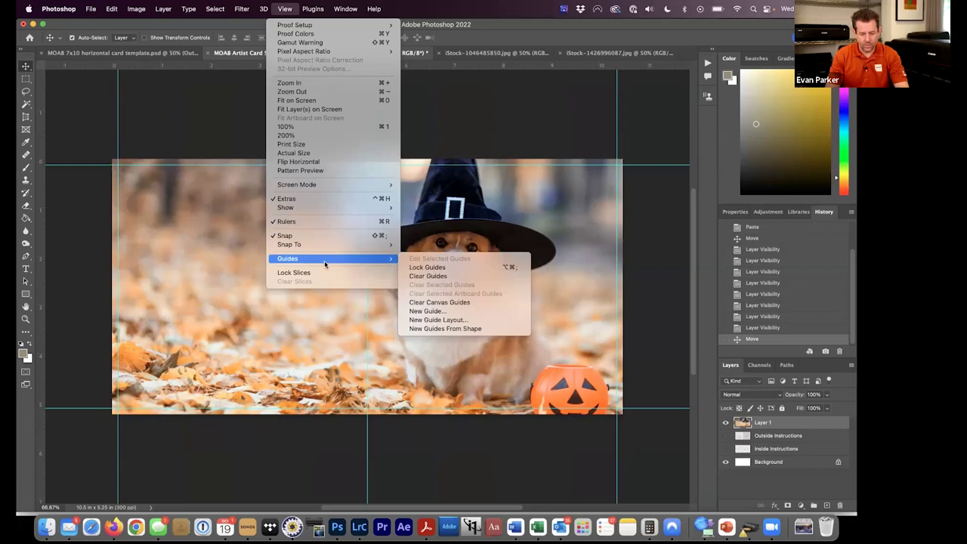
left_click(442, 320)
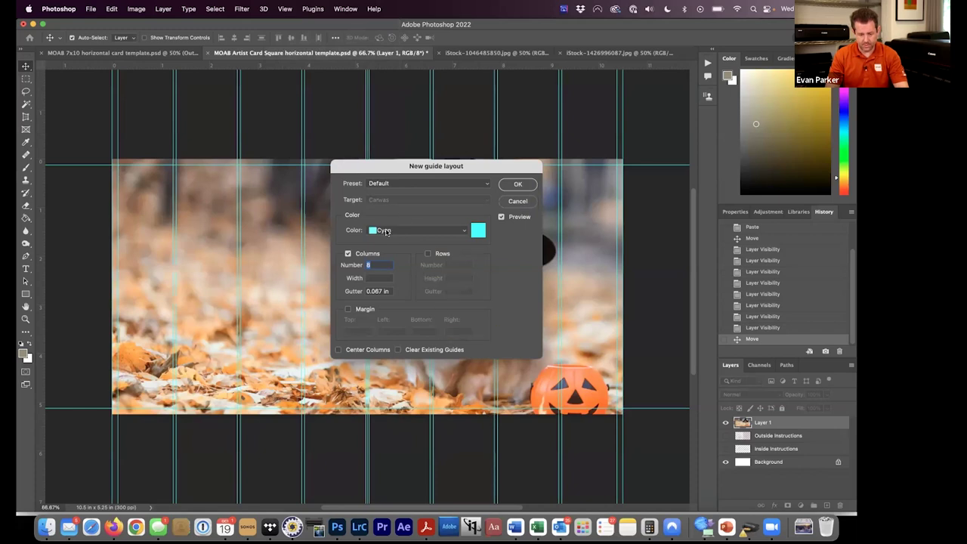
left_click(348, 254)
left_click(348, 310)
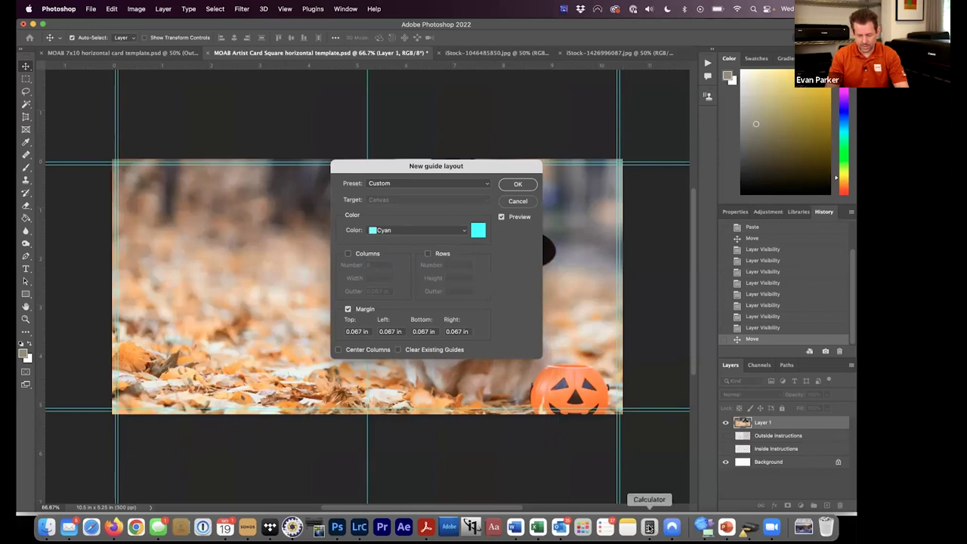
Switch to Calculator, compute 3 divided by 16, and close it.
left_click(649, 527)
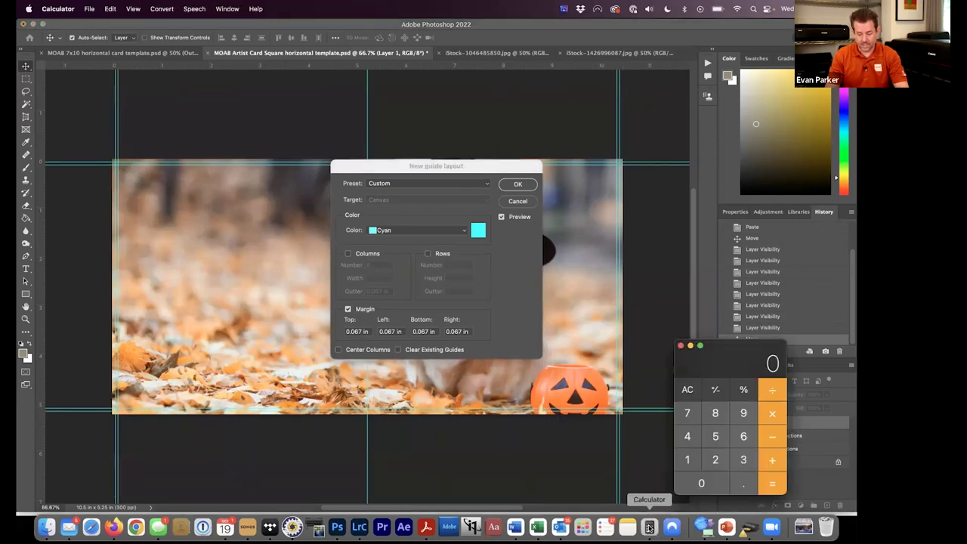
left_click(737, 459)
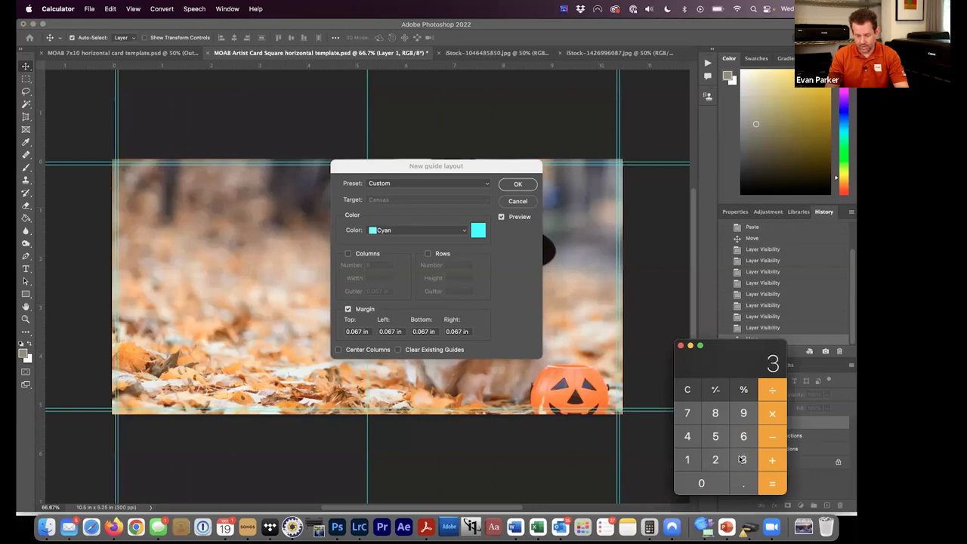
left_click(688, 460)
left_click(743, 436)
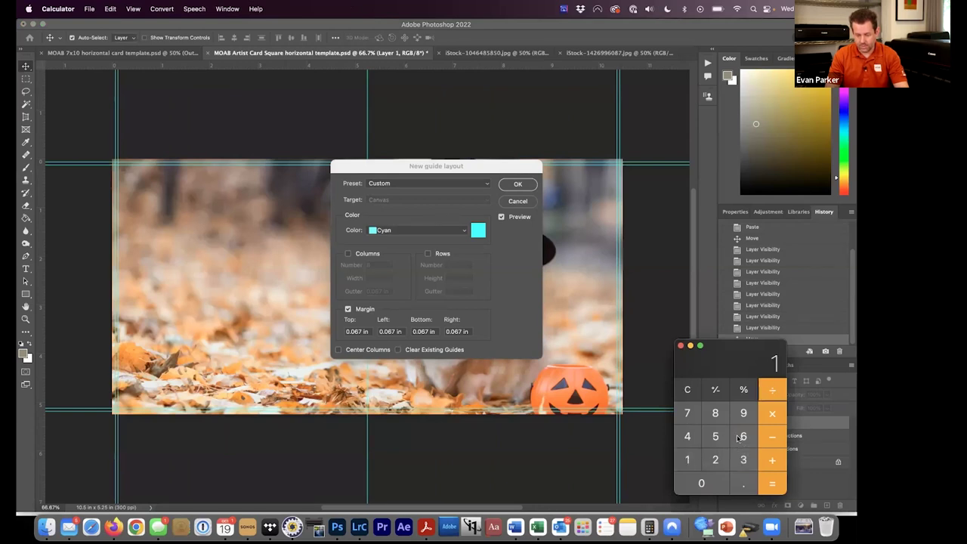
left_click(771, 483)
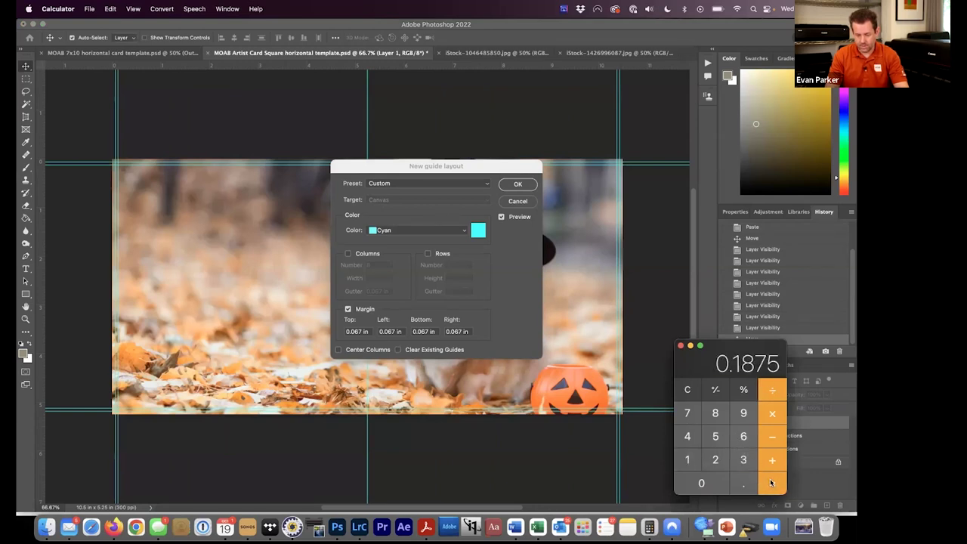
left_click(680, 347)
Set all four guide margins to 0.2 in, clear the existing guides, and accept the layout.
left_click_drag(369, 332, 323, 330)
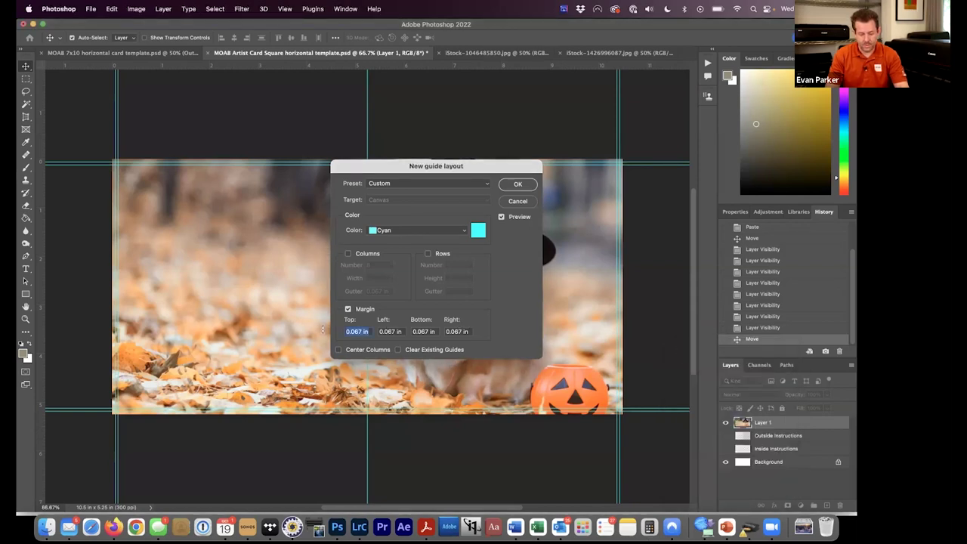
type(".2")
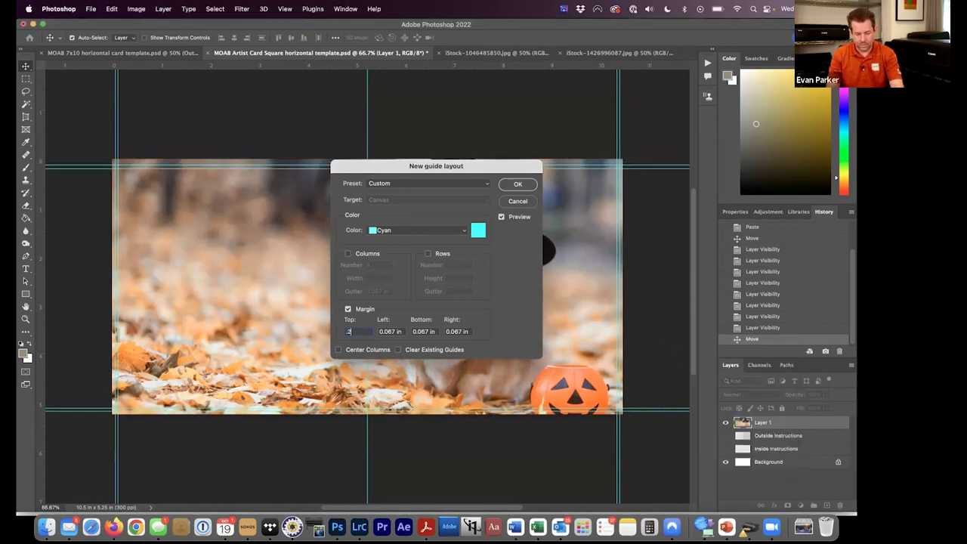
key("Tab")
type(".2")
key("Tab")
type(".2")
key("Tab")
type(".2")
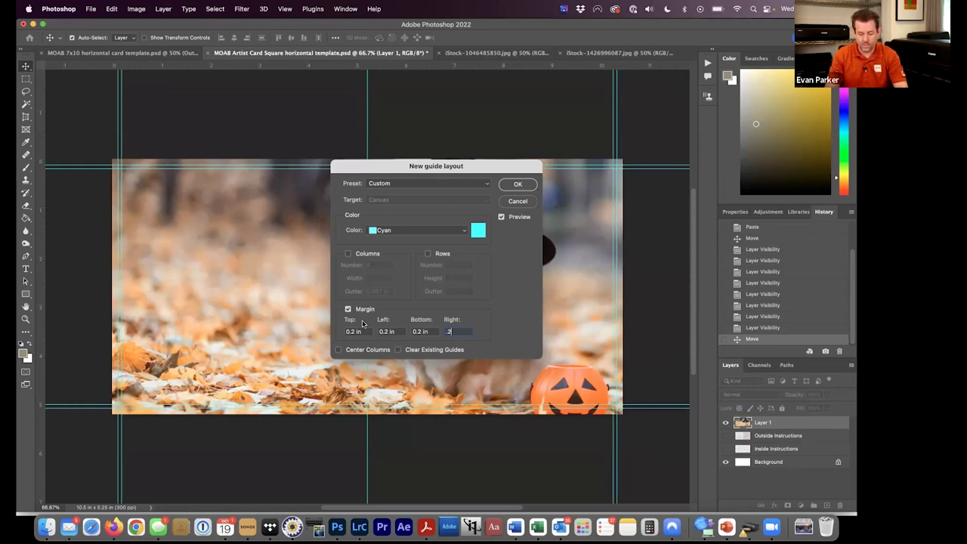
left_click(398, 349)
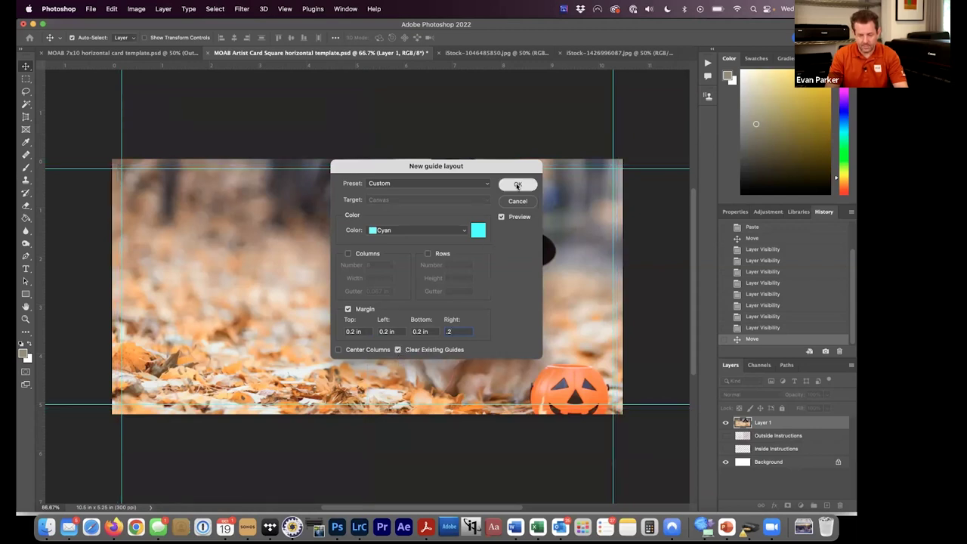
left_click(518, 184)
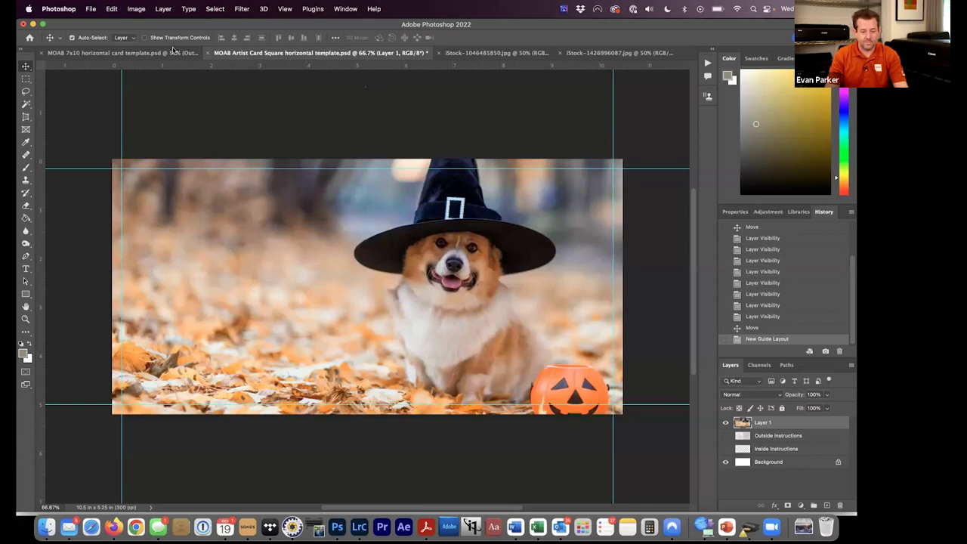
Save the card document as a new Photoshop file named MOAB Artist Card Square horizontal template PRO-300.psd.
left_click(90, 8)
left_click(103, 118)
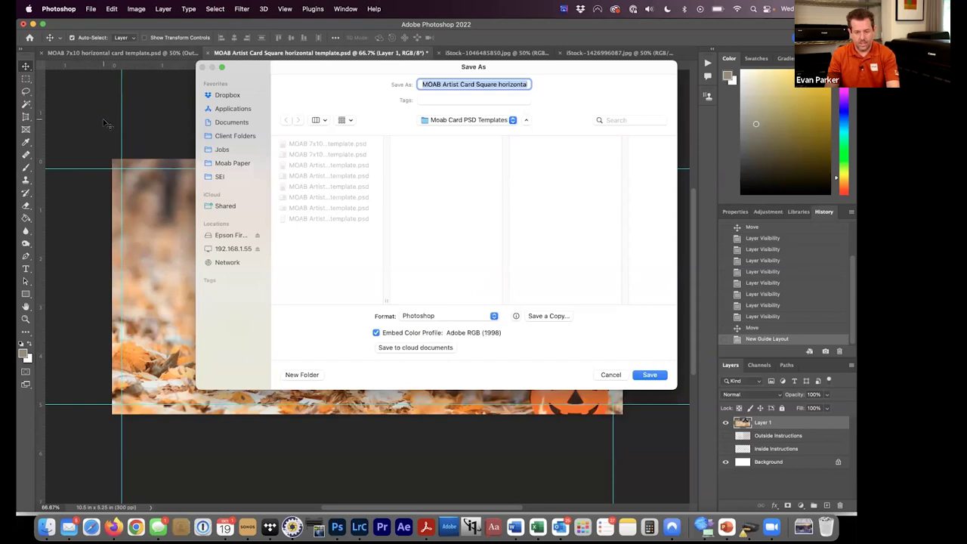
key("Right")
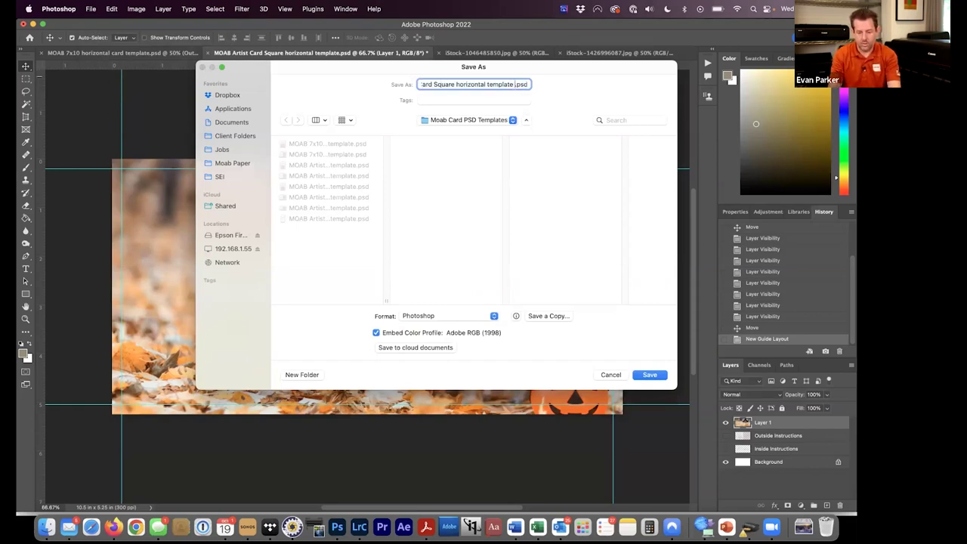
type("PRO-300")
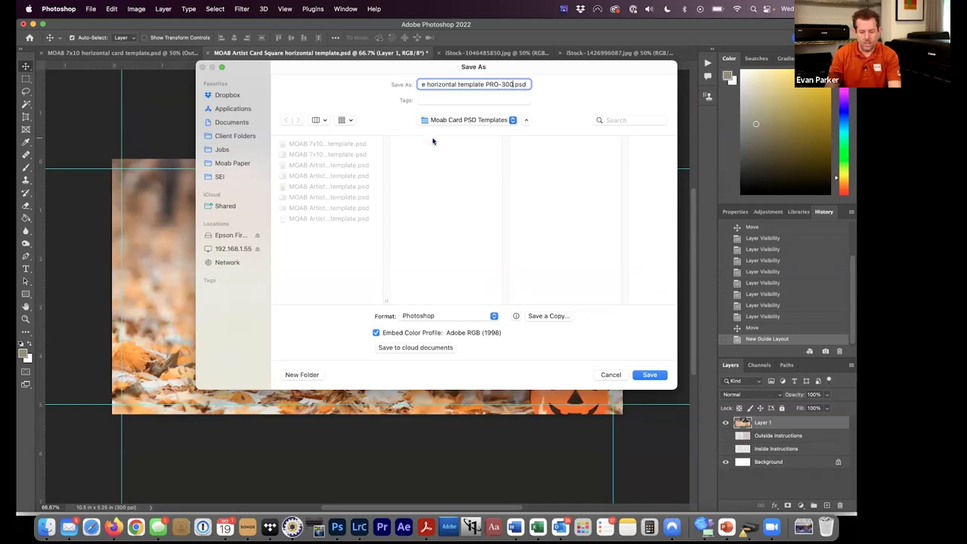
key("super+shift+d")
left_click(648, 374)
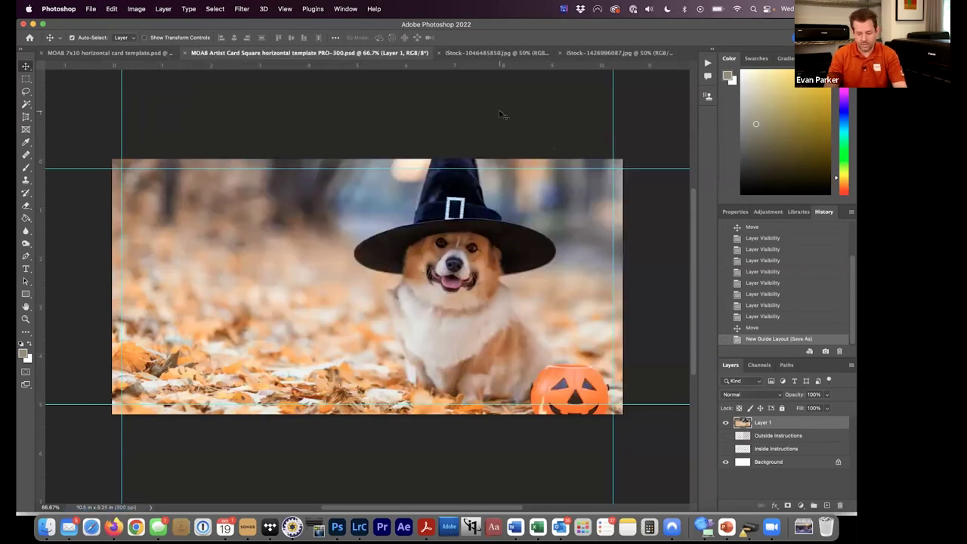
Hide the Layer 1 photo and show the Outside Instructions layer in the PRO-300 template.
left_click(726, 423)
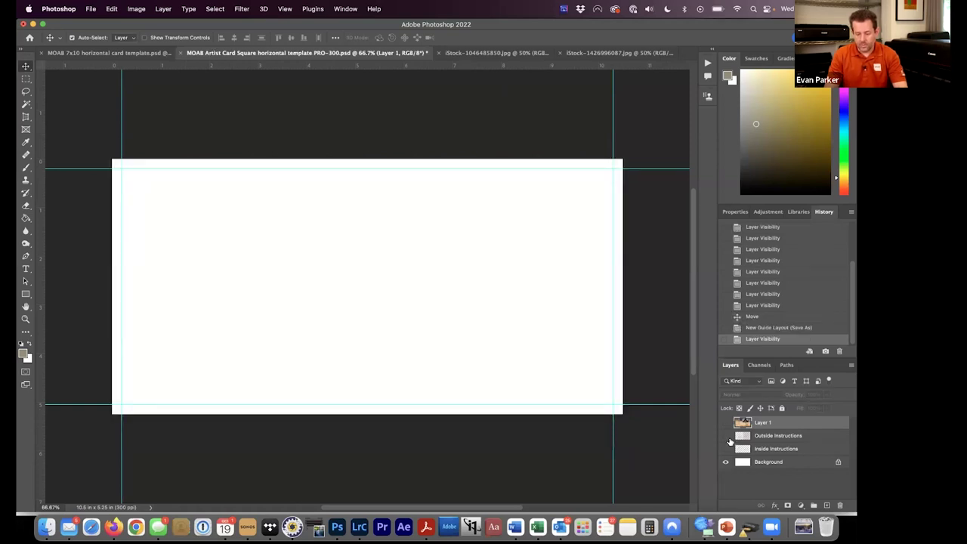
left_click(725, 436)
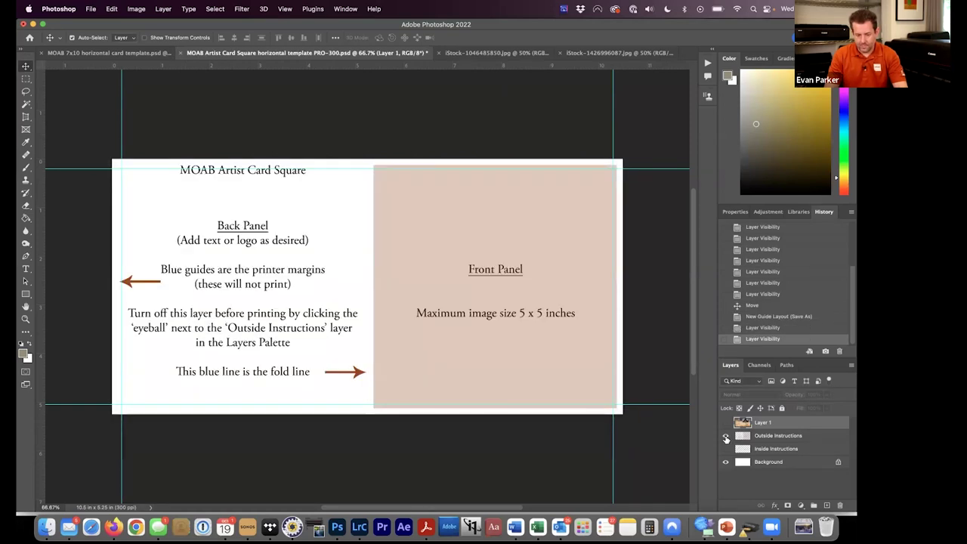
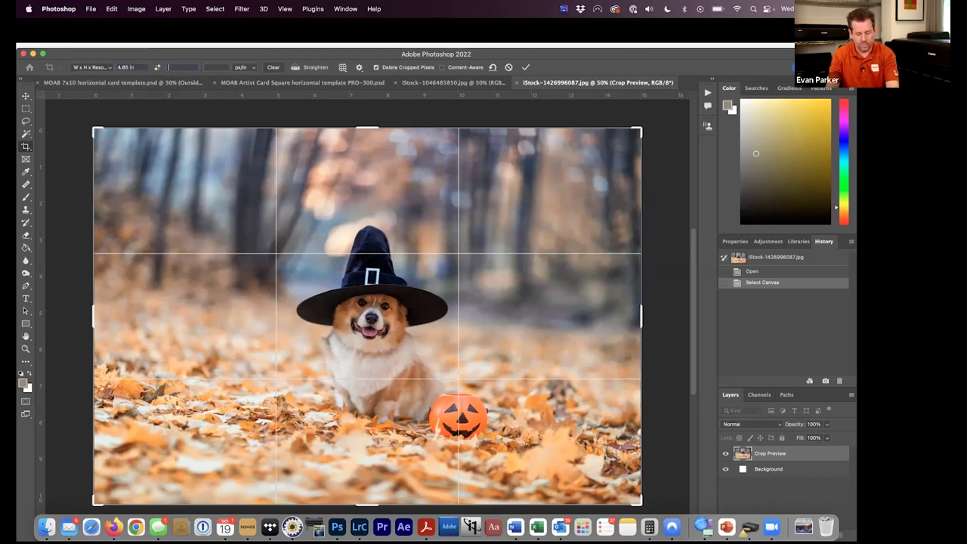
Set the crop height to 4.85 in and resolution to 300 px/in, frame the corgi and pumpkin slightly tighter and off-centre, and apply the crop.
type("4.85")
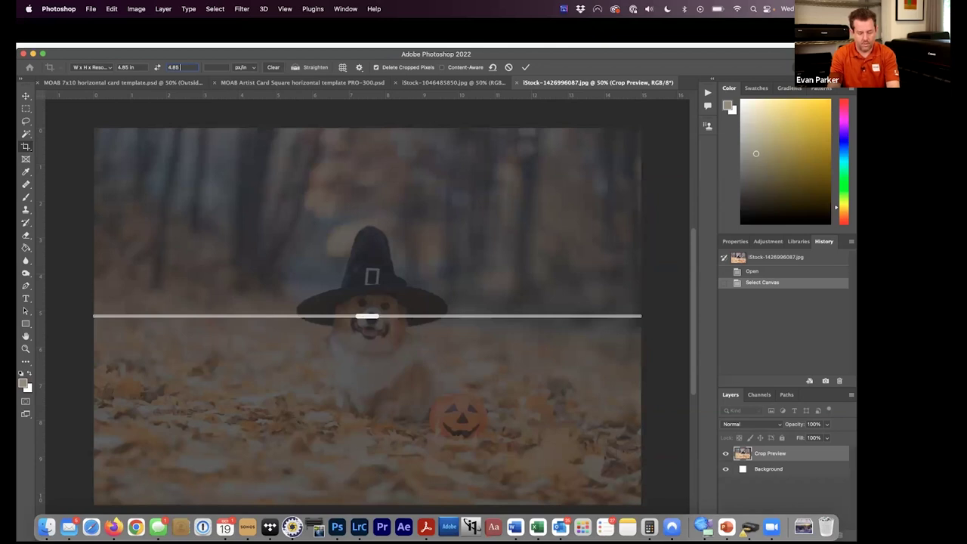
key("Return")
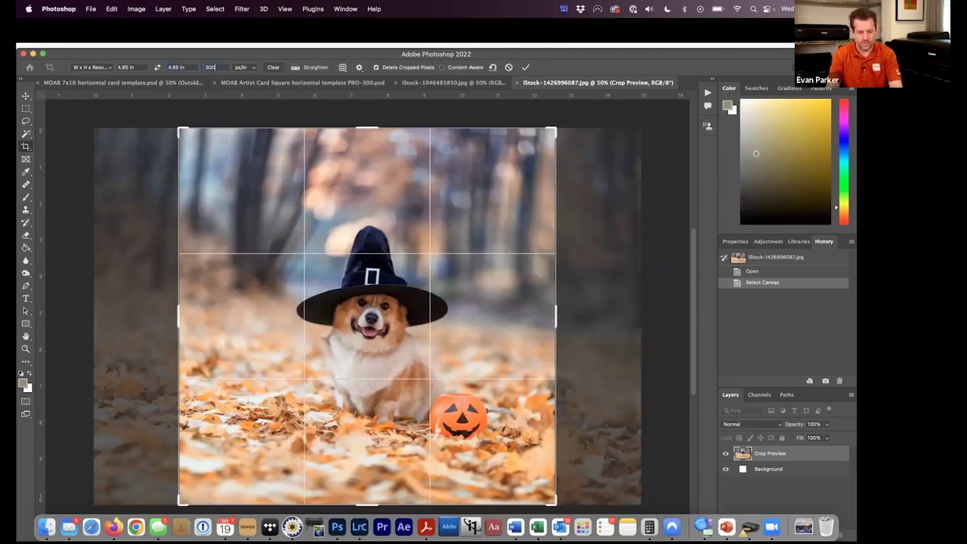
mouse_move(180, 130)
left_mouse_down()
mouse_move(186, 112)
mouse_move(189, 138)
left_mouse_up()
left_click_drag(255, 223, 218, 222)
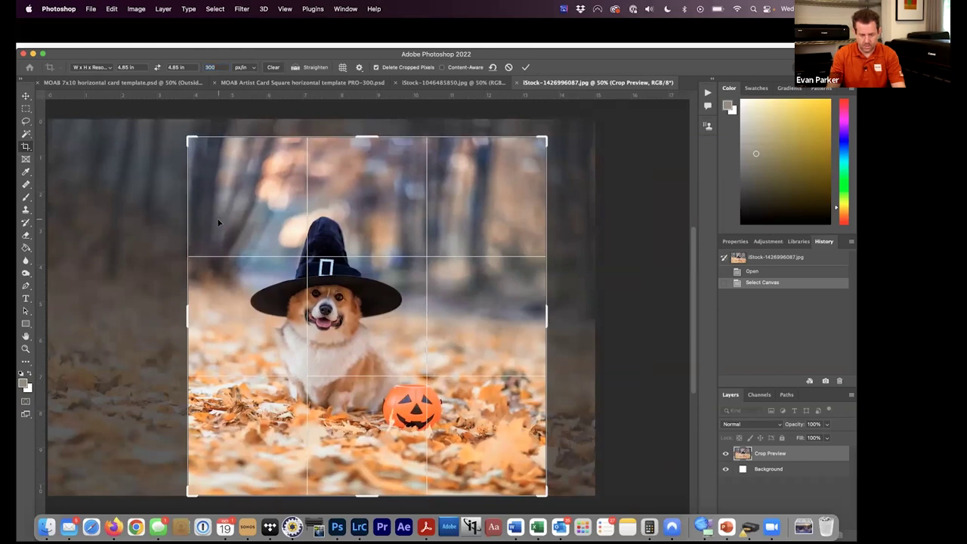
key("Return")
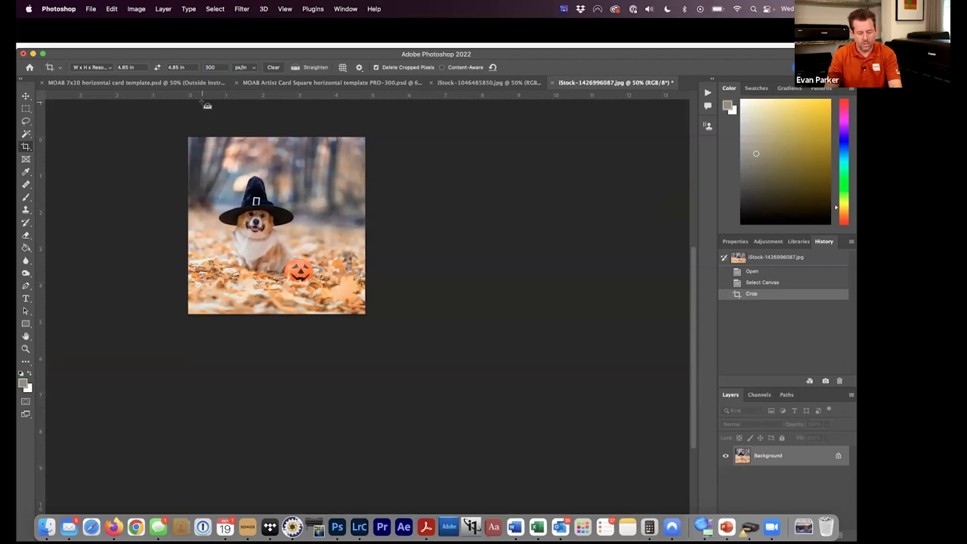
Copy the whole cropped corgi photo into the PRO-300 template and position it over the Front Panel within the margin guides.
key("super+a")
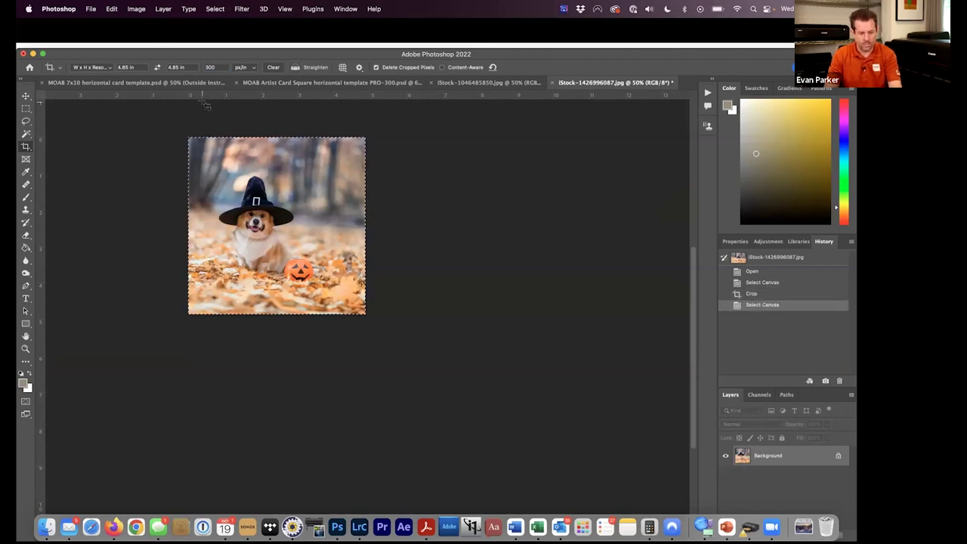
left_click(294, 84)
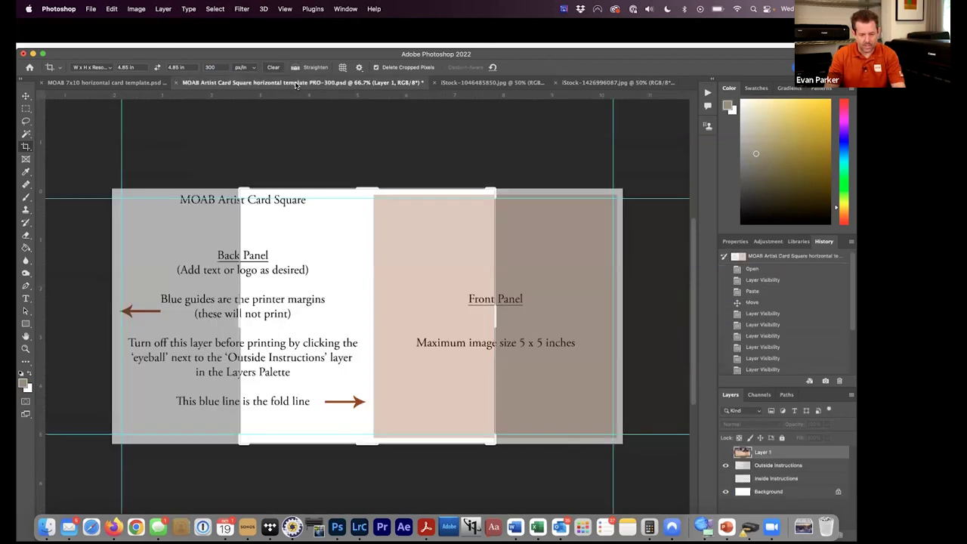
left_click(26, 97)
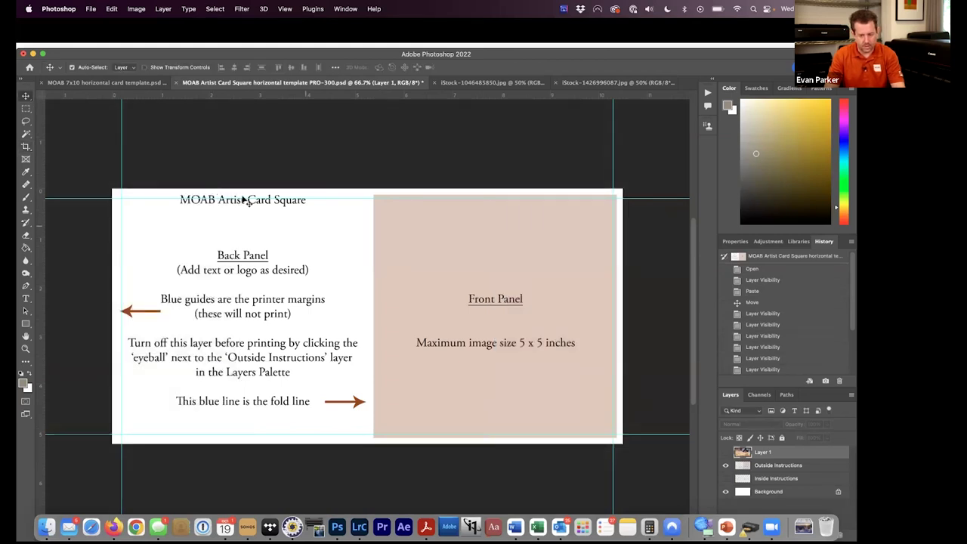
key("super+v")
left_click_drag(368, 259, 487, 259)
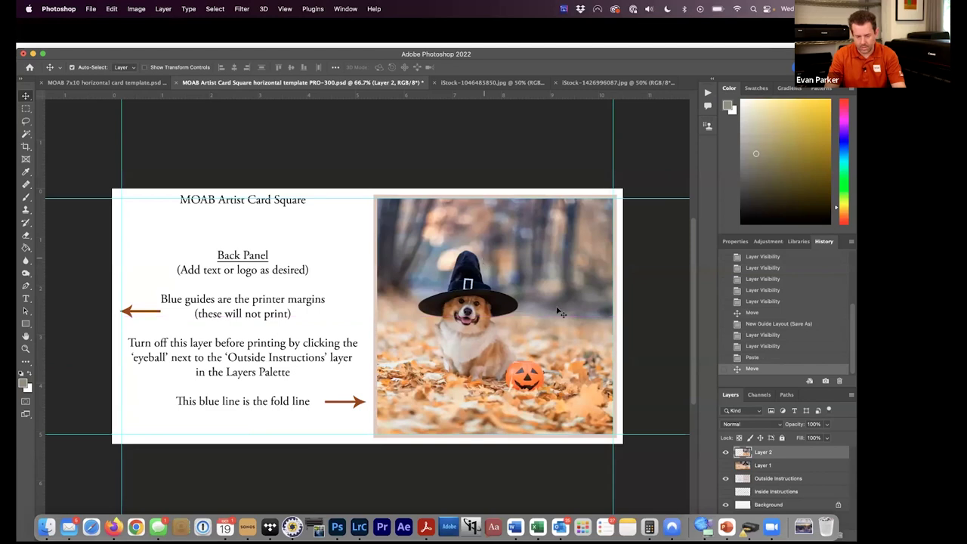
Hide the Outside Instructions layer and open the print settings for the finished card.
left_click(725, 480)
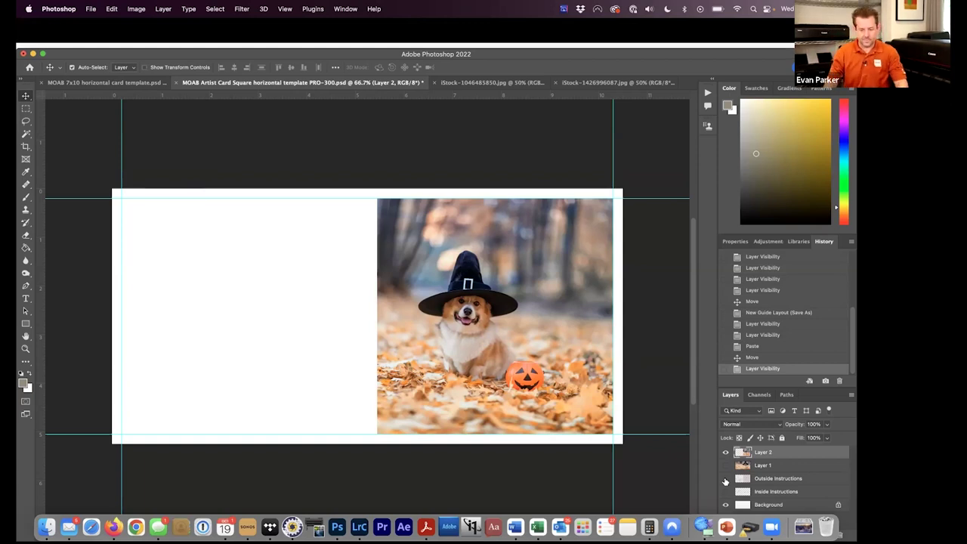
key("super+s")
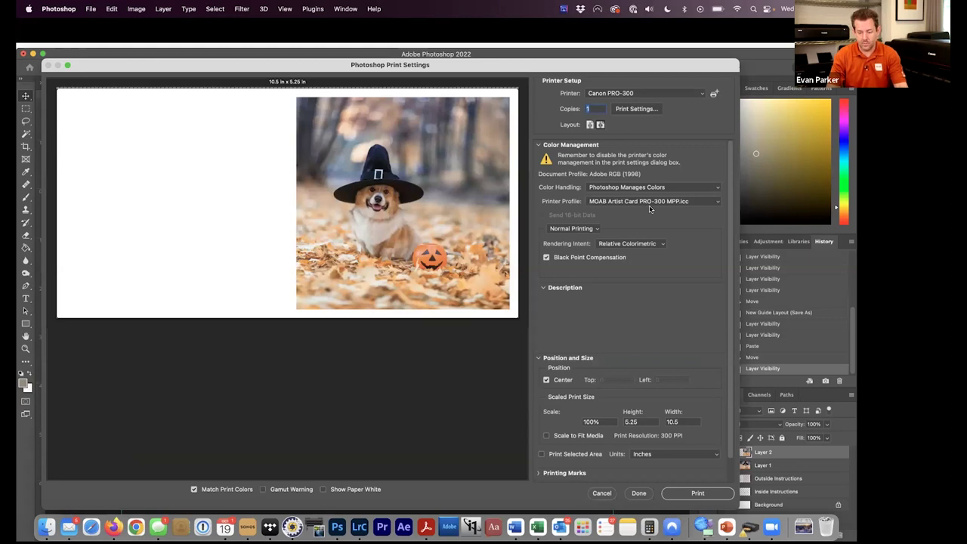
Check the Canon PRO-300 Quality & Media and Advanced Paper Settings, save them despite the narrow-margin warning, and print the card.
left_click(635, 108)
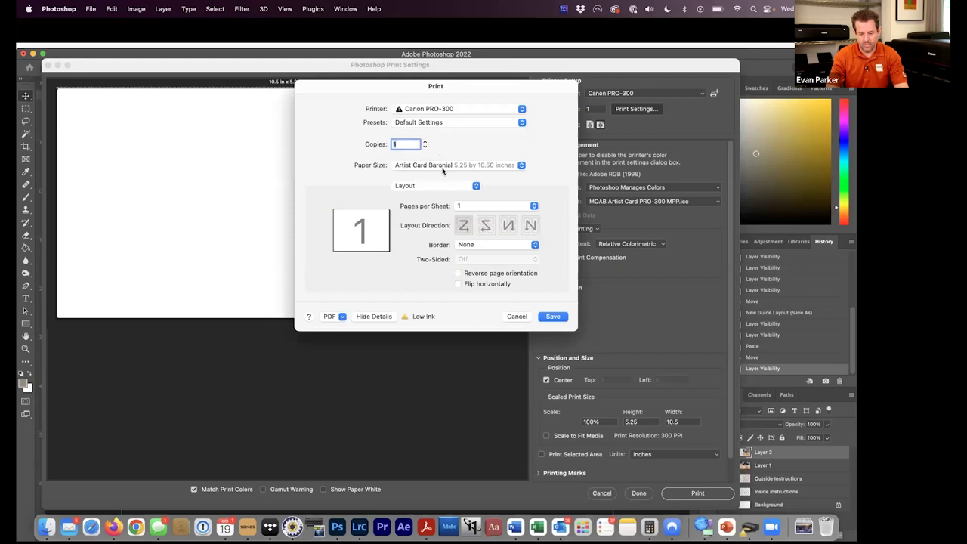
left_click(476, 188)
left_click(473, 235)
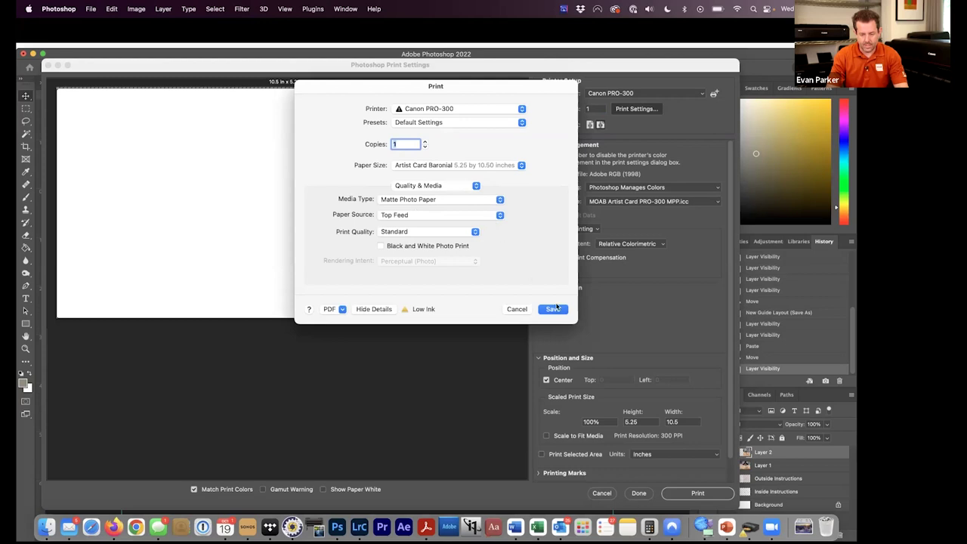
left_click(466, 188)
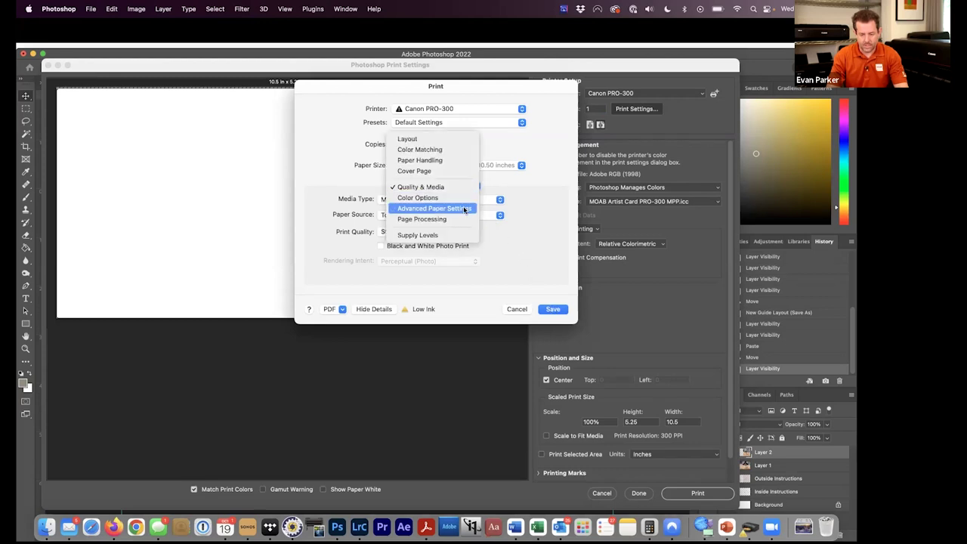
left_click(463, 207)
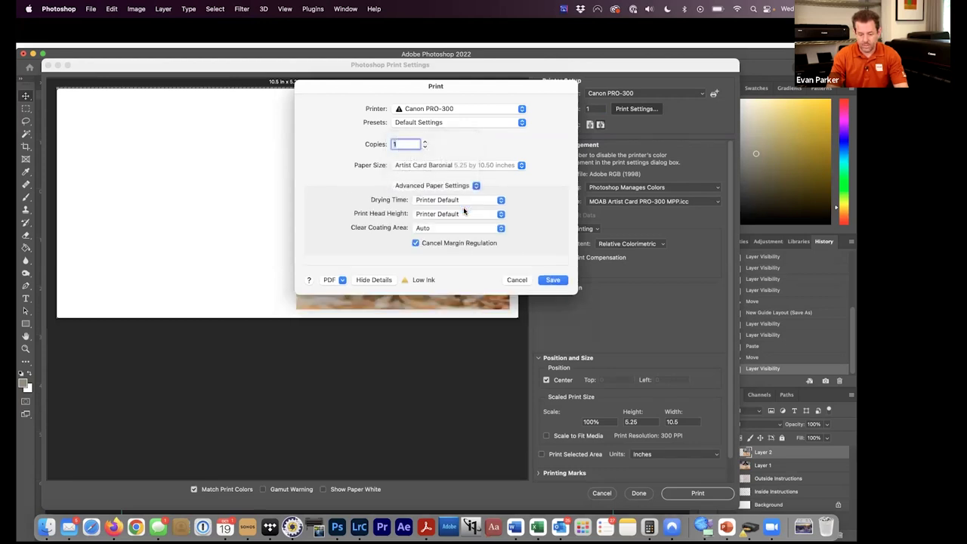
left_click(557, 284)
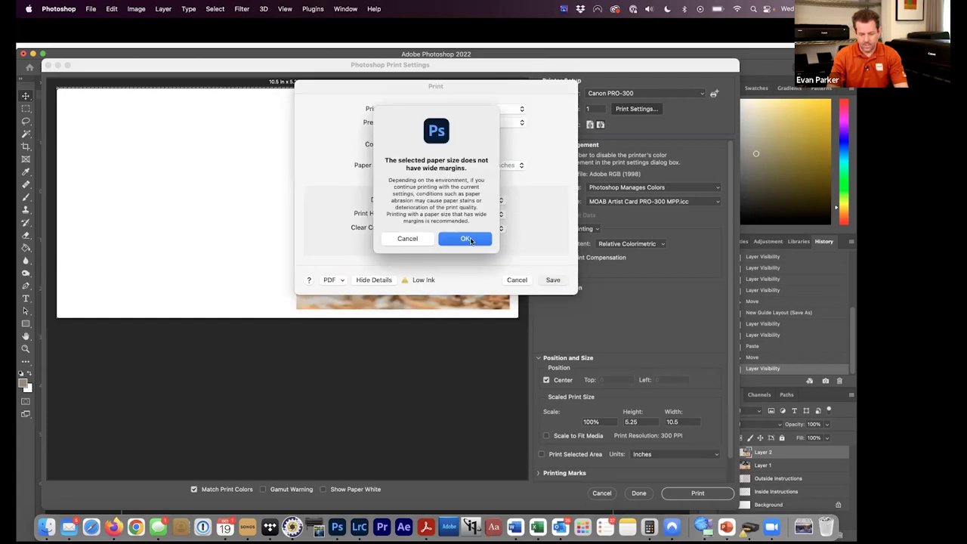
left_click(470, 241)
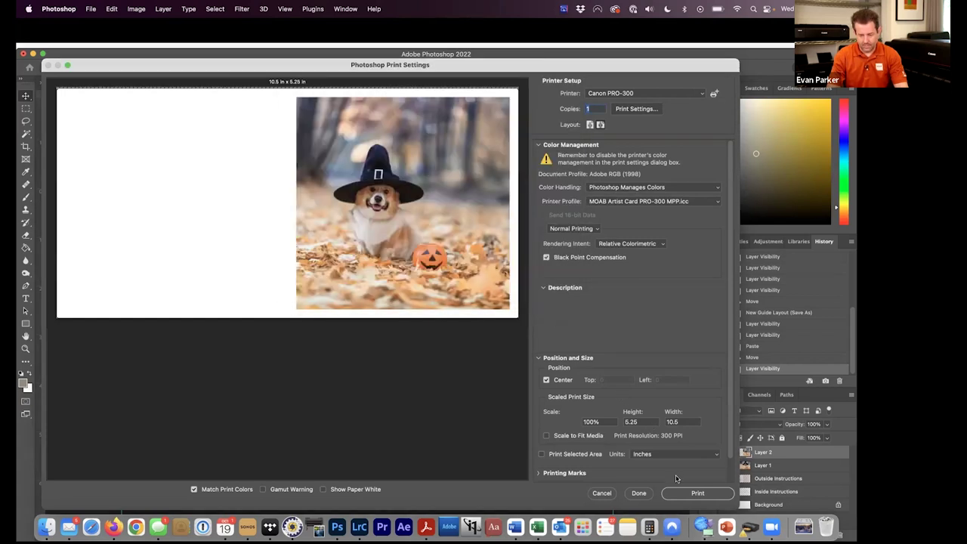
left_click(687, 496)
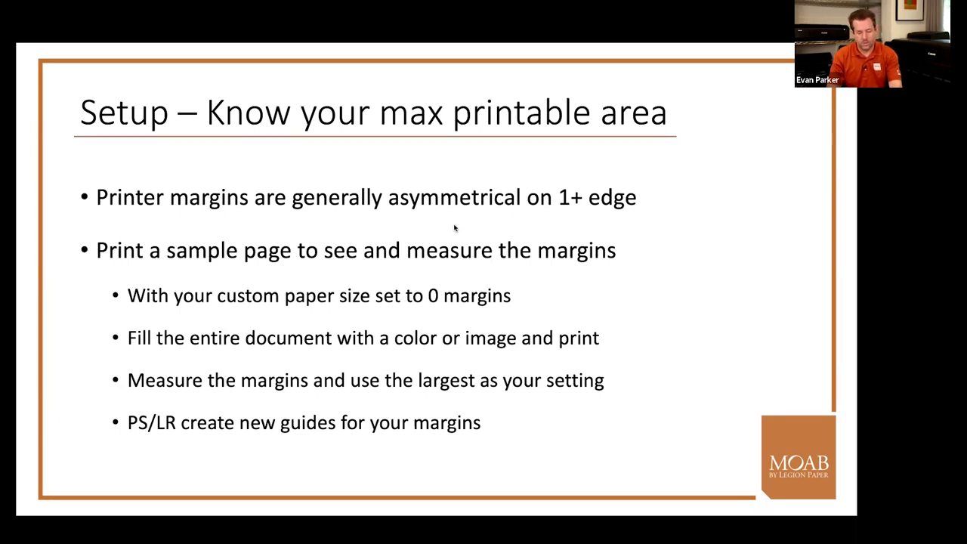
Switch to Lightroom Classic and bring the corgi photo with the pumpkin into the Print module.
key("super+Tab")
key("super+Tab")
key("super+Tab")
key("super+Tab")
key("super+Tab")
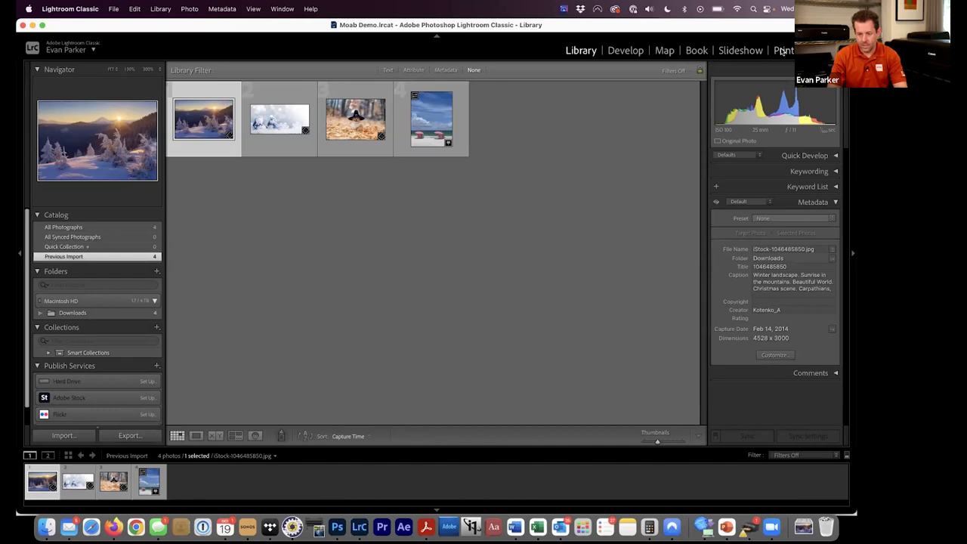
left_click(354, 118)
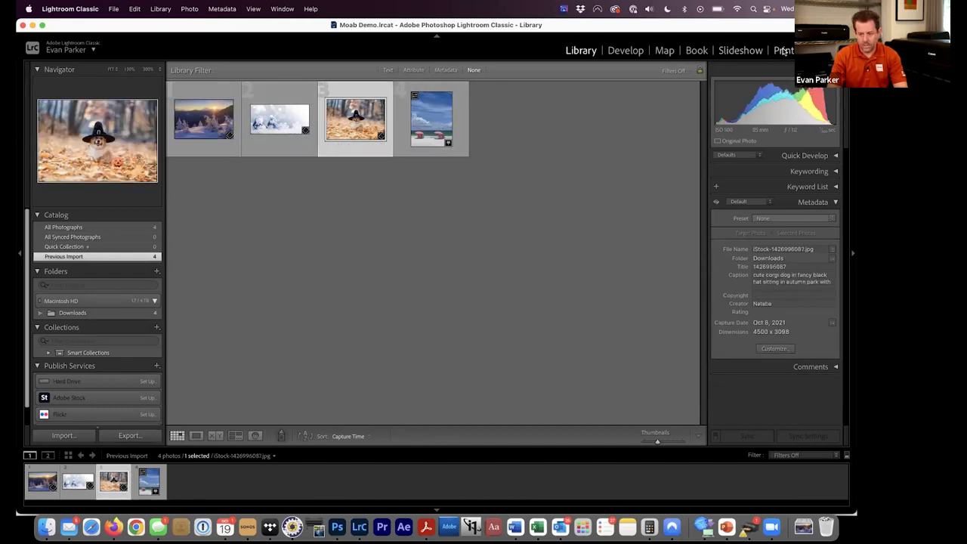
left_click(784, 50)
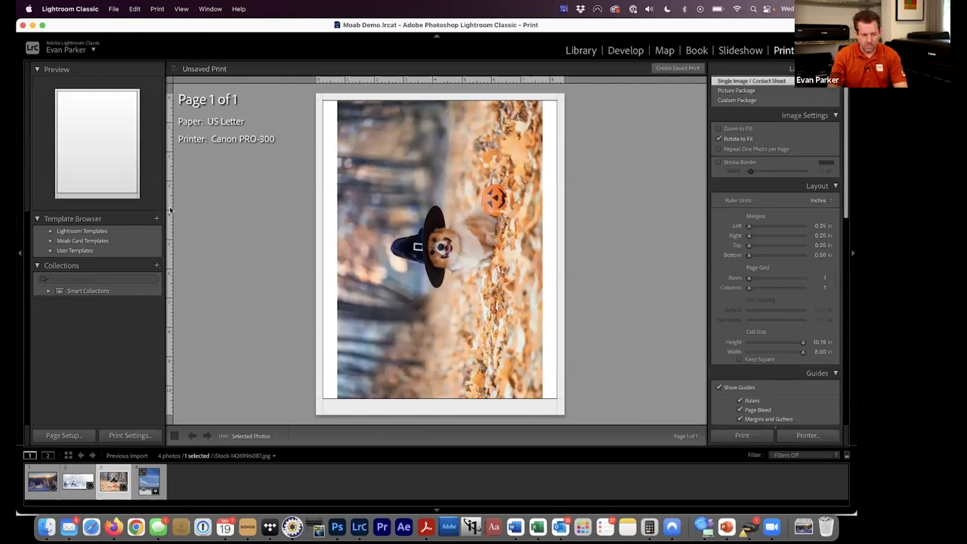
Apply the Square Artist Card Vertical template from the Moab Card Templates to the corgi photo.
left_click(50, 242)
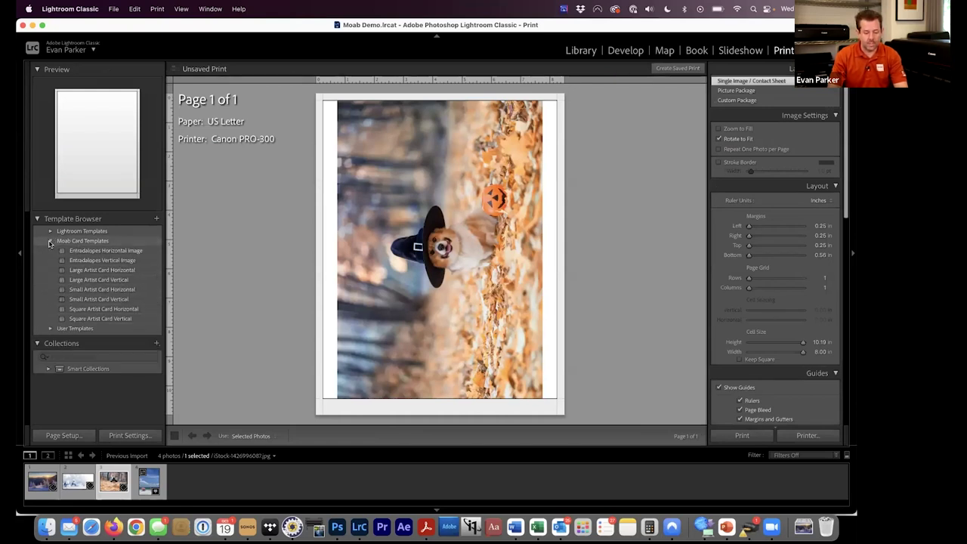
left_click(85, 309)
left_click(90, 318)
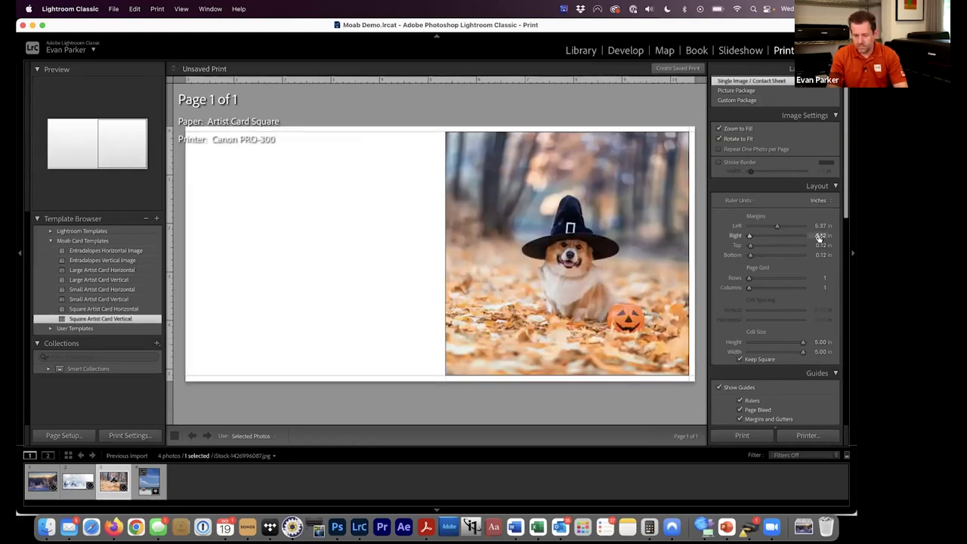
Set the right, top and bottom page margins of the card layout to 0.20 in.
left_click(821, 237)
key("BackSpace")
type("0.2")
key("Tab")
key("BackSpace")
type("0.2")
key("Tab")
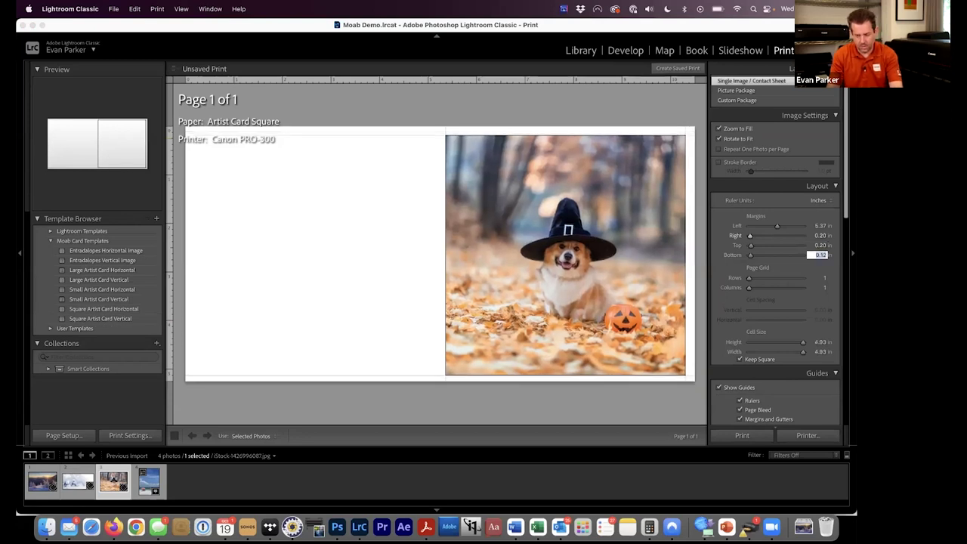
key("BackSpace")
type("0.2")
key("Tab")
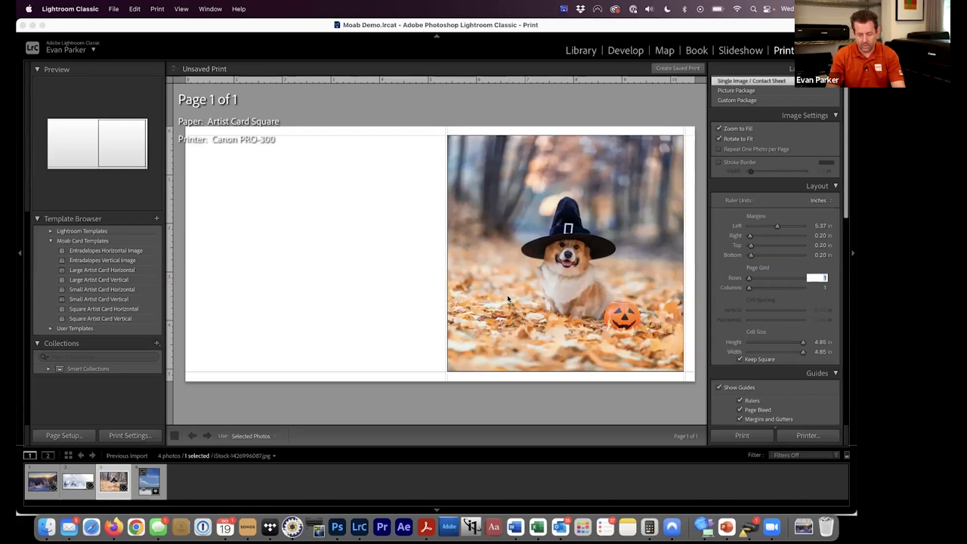
Switch to Calculator and add the 0.2 in margin to the 5.25 in panel width.
left_click(649, 527)
left_click_drag(733, 344, 736, 342)
left_click(696, 386)
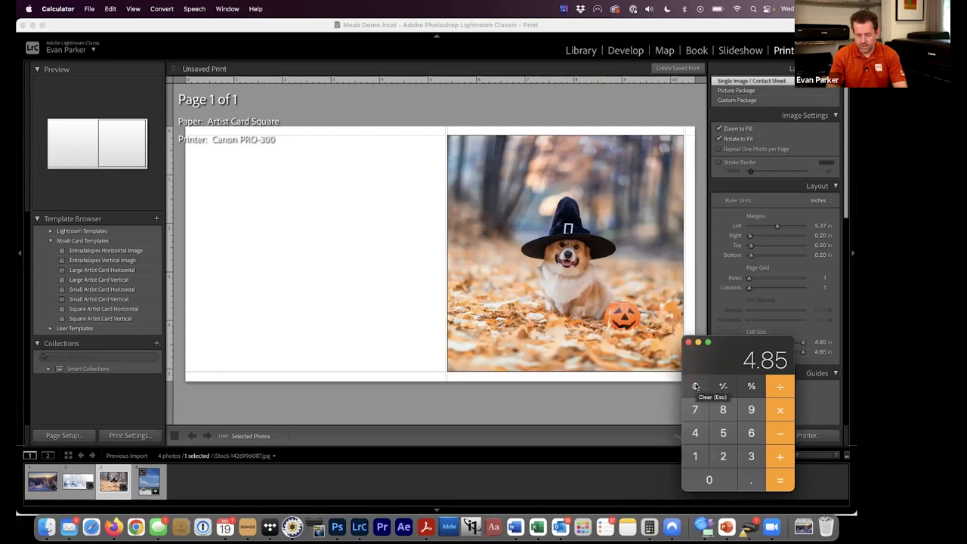
left_click(723, 432)
left_click(745, 476)
left_click(723, 456)
left_click(723, 432)
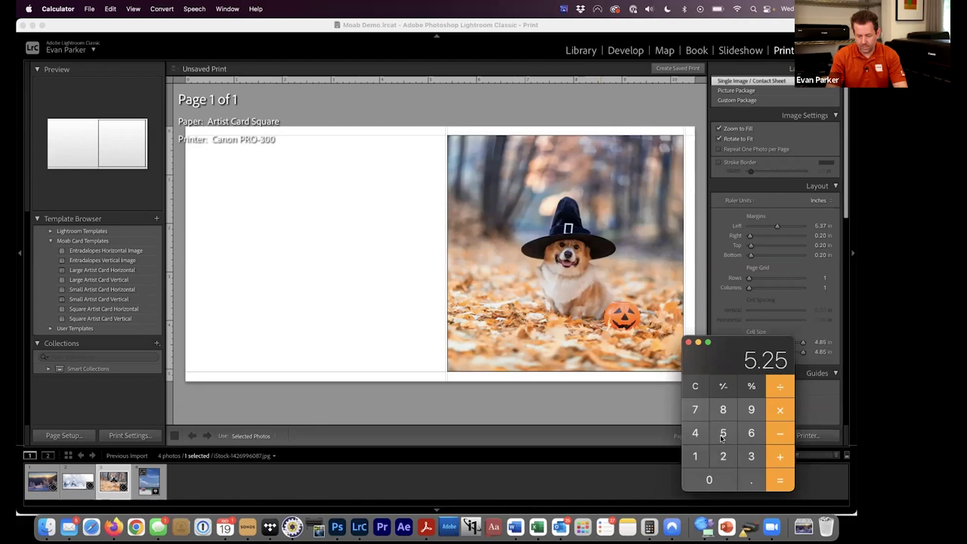
left_click(782, 455)
left_click(745, 474)
left_click(734, 473)
left_click(723, 432)
left_click(751, 480)
left_click(723, 456)
left_click(723, 432)
left_click(779, 456)
left_click(751, 479)
left_click(723, 457)
left_click(782, 481)
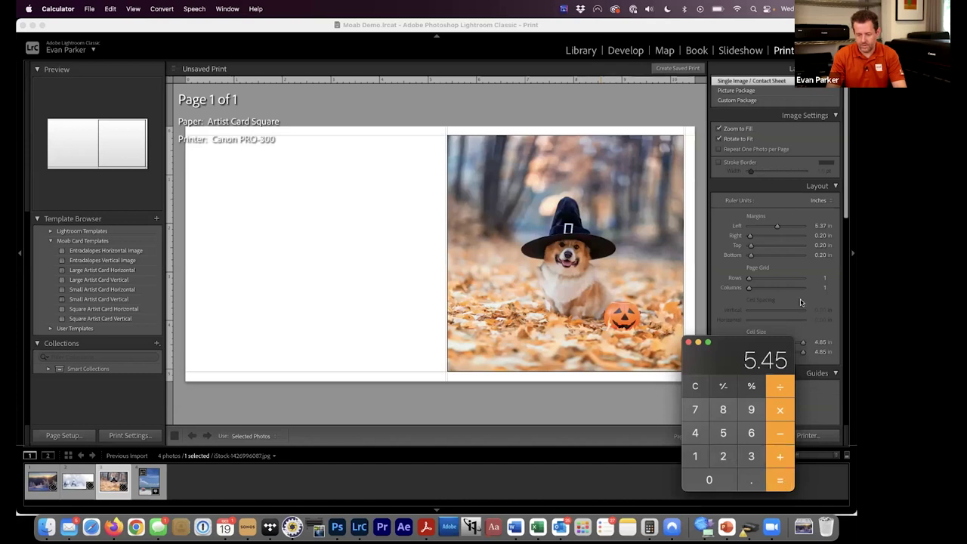
Set the left page margin of the Lightroom card layout to 5.45 in.
left_click(821, 226)
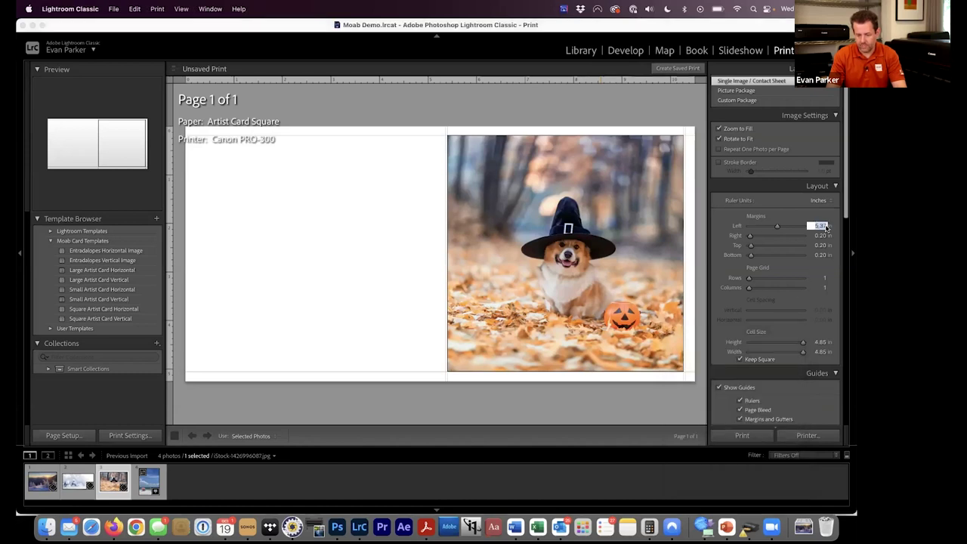
key("Right")
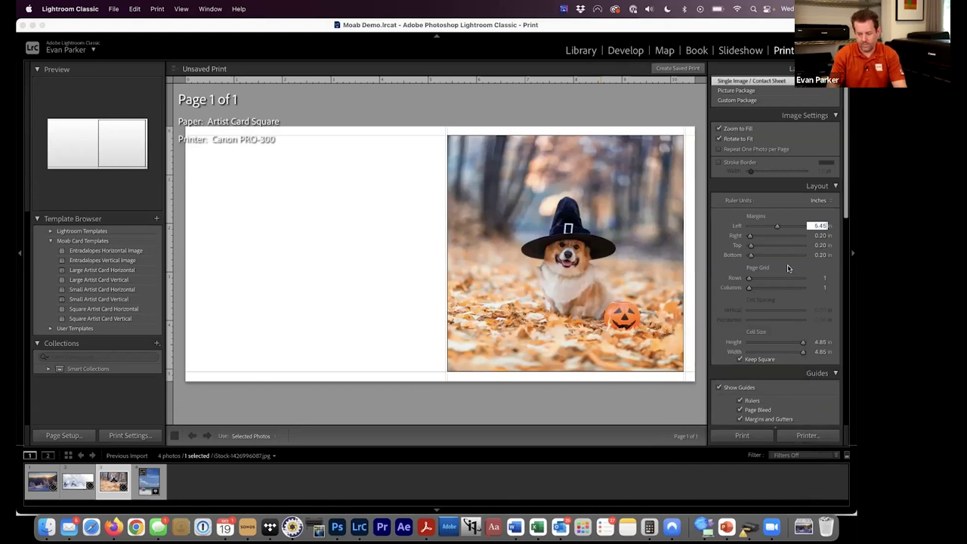
key("Return")
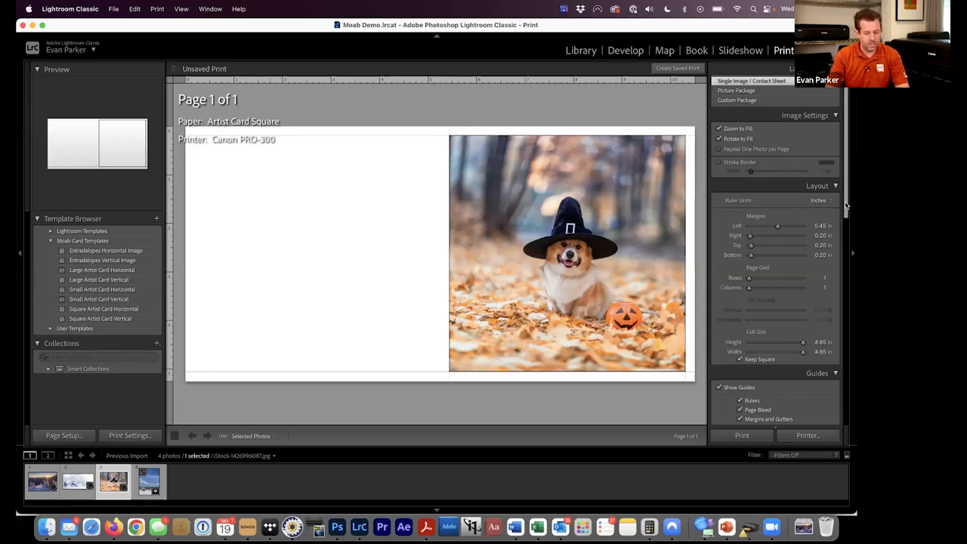
Review the Layout, Page, Print Job and Color Management settings of the card print.
mouse_move(846, 204)
left_mouse_down()
mouse_move(846, 227)
mouse_move(840, 197)
left_mouse_up()
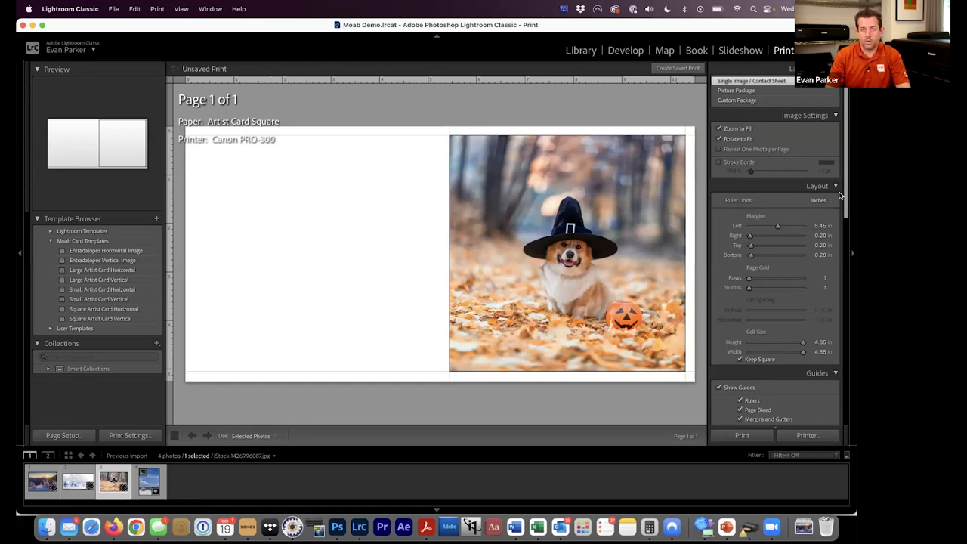
scroll(839, 194, "down", 3)
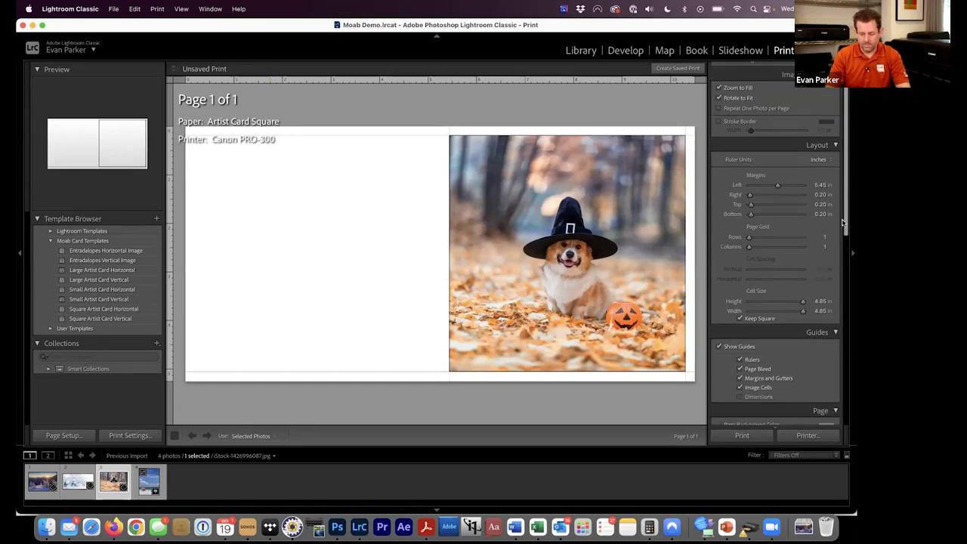
scroll(841, 215, "up", 3)
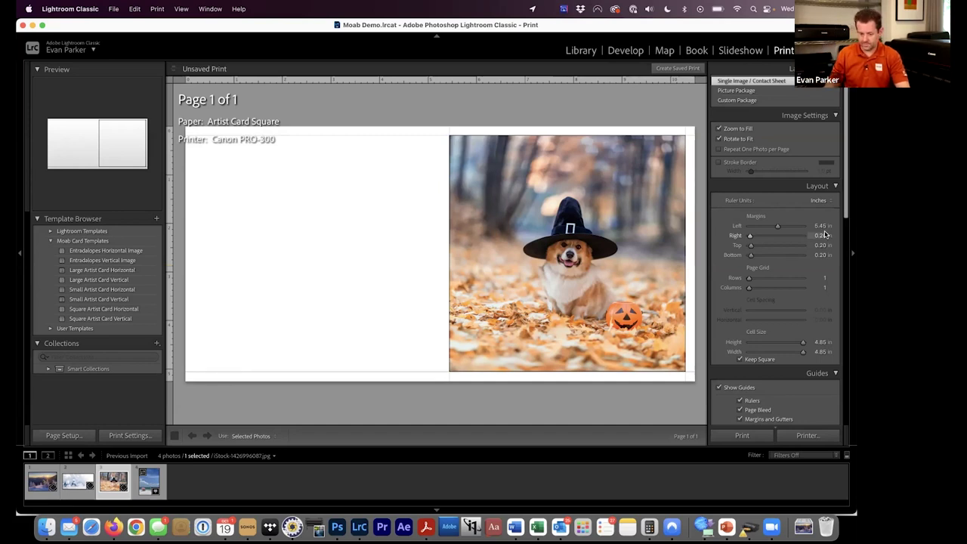
left_click_drag(846, 207, 849, 384)
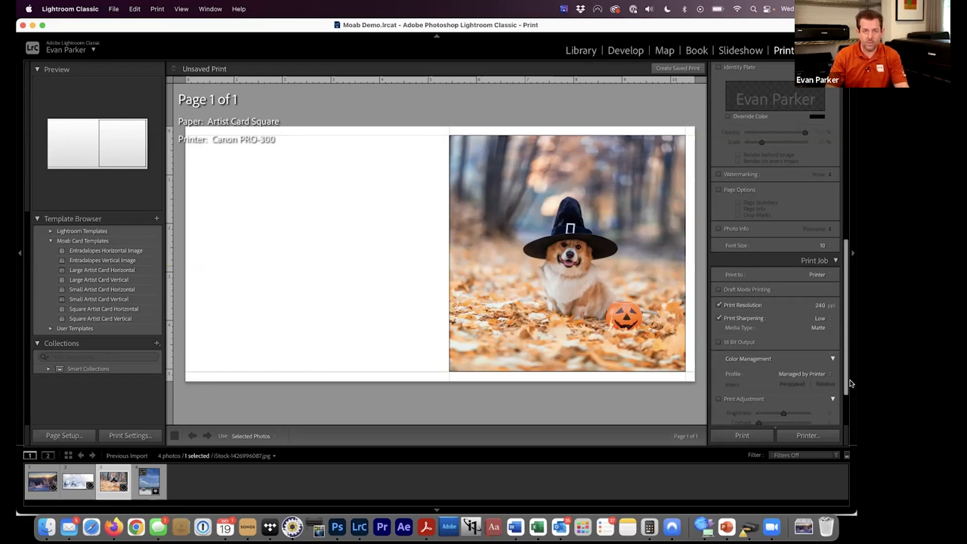
left_click_drag(849, 383, 850, 359)
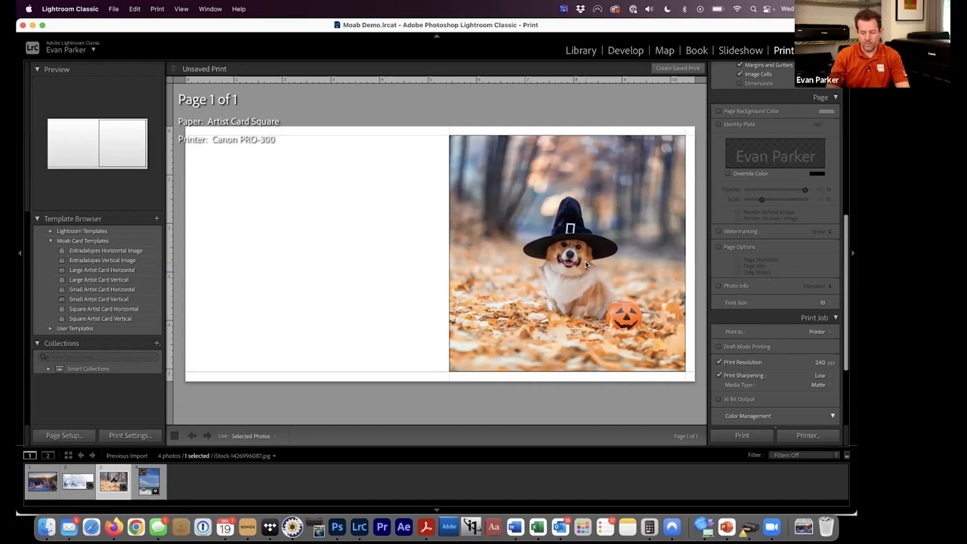
scroll(844, 293, "down", 1)
left_click_drag(844, 293, 848, 349)
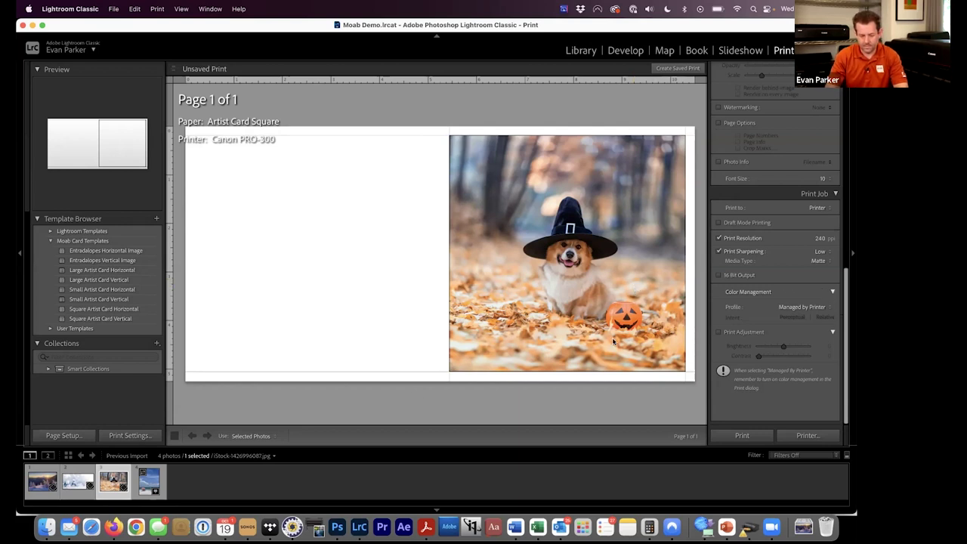
Format the page for the Canon PRO-200 with the Artist Card Baronial 5.25 by 10.50 inch paper size.
left_click(65, 435)
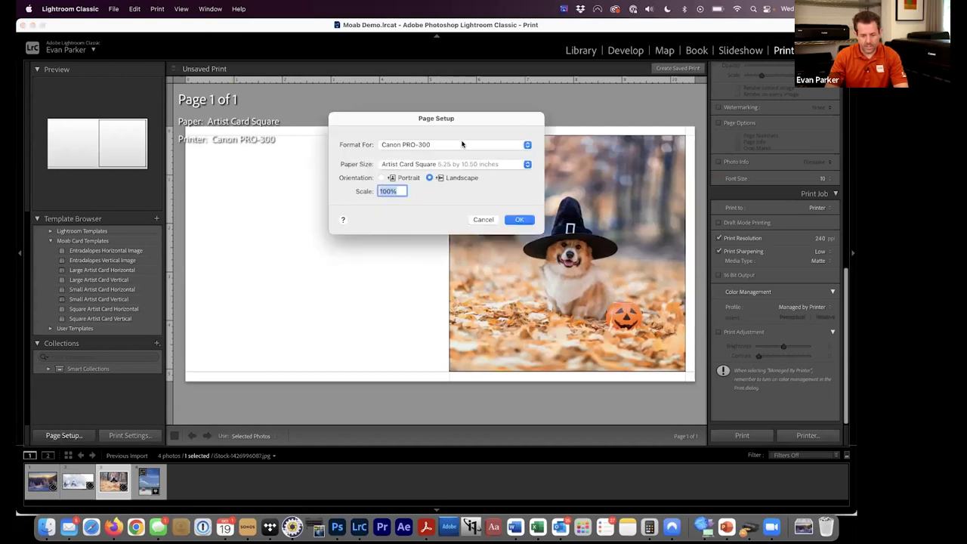
left_click(463, 145)
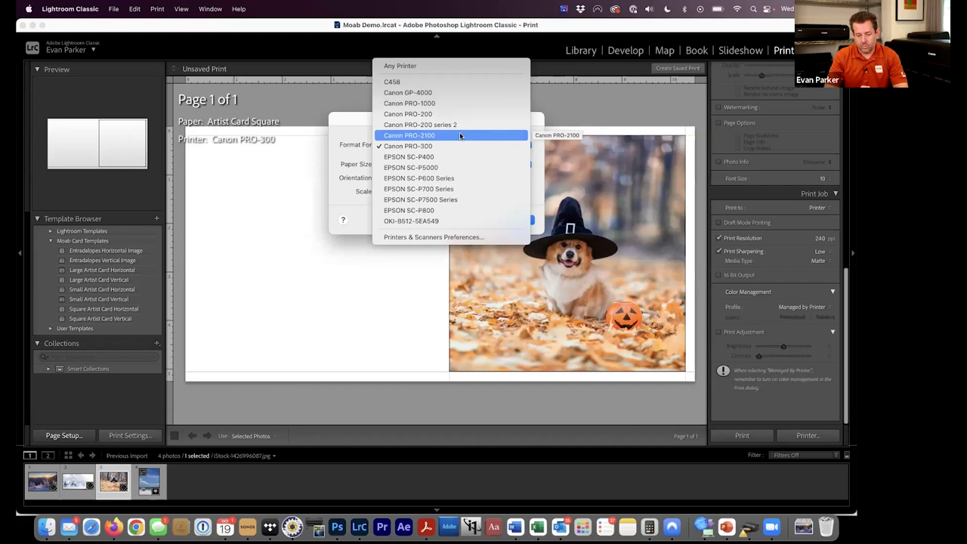
left_click(455, 113)
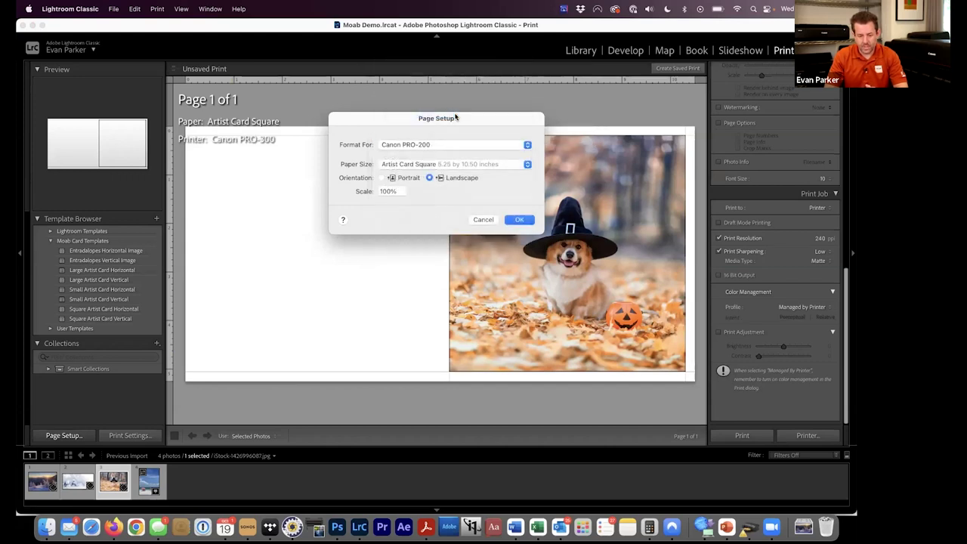
left_click(477, 165)
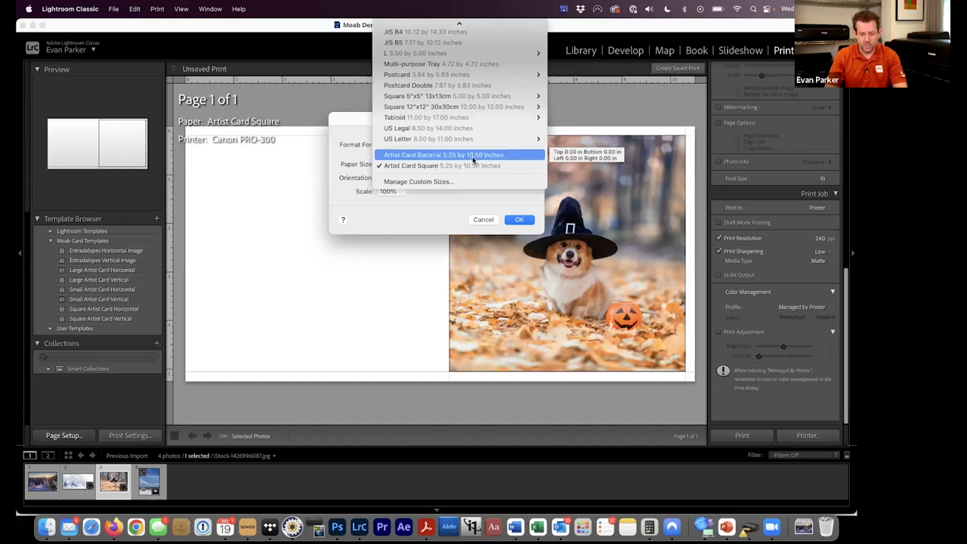
left_click(475, 156)
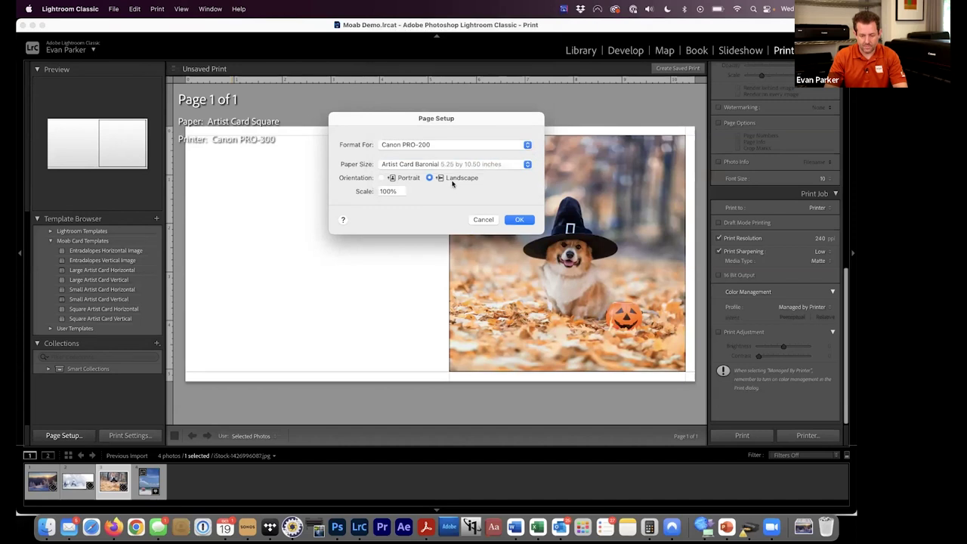
left_click(519, 220)
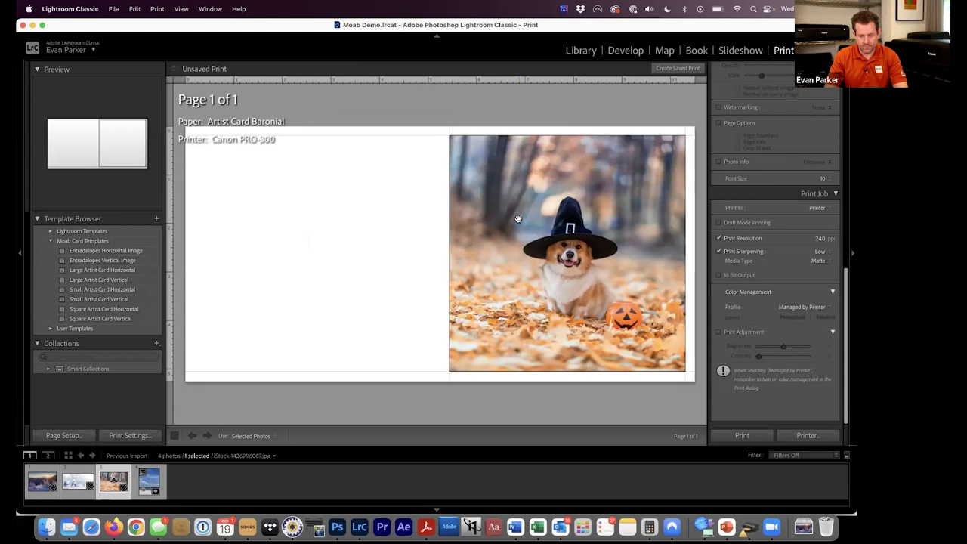
Choose the Canon PRO-200 printer and the Artist Card Square preset in the detailed print settings.
left_click(128, 436)
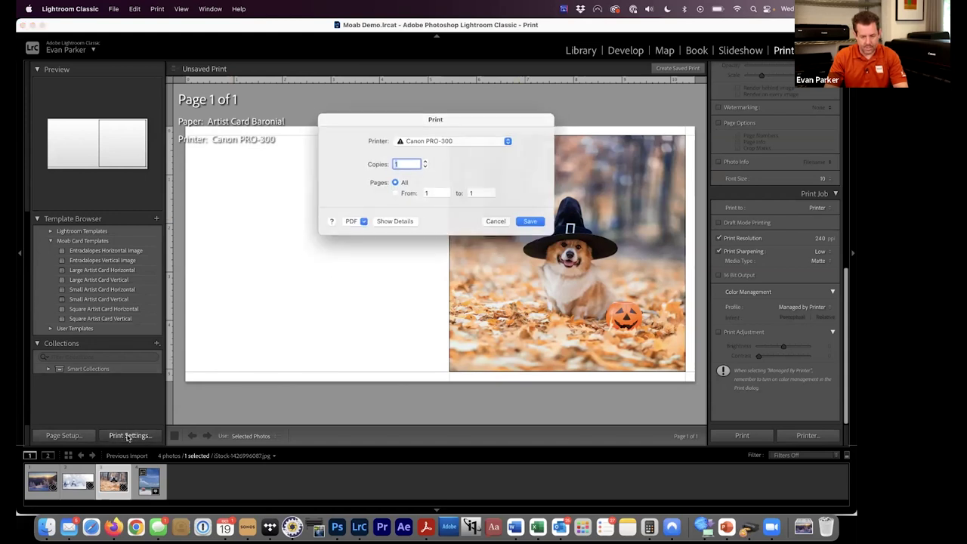
left_click(392, 222)
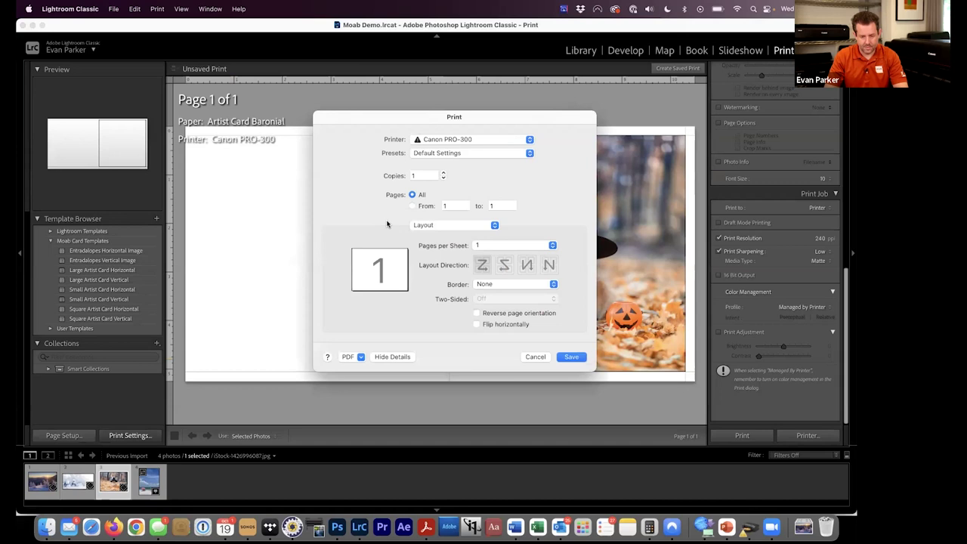
left_click_drag(476, 114, 430, 109)
left_click(436, 136)
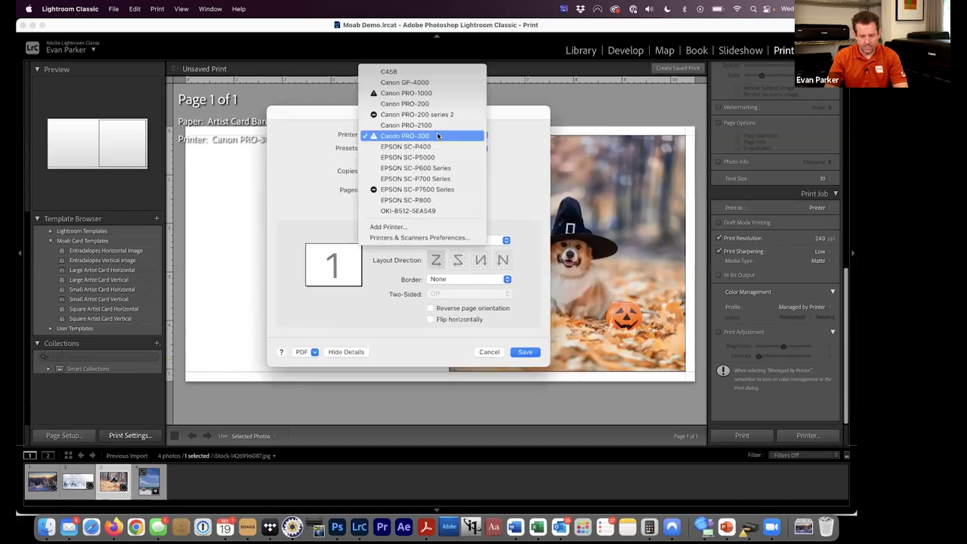
left_click(438, 103)
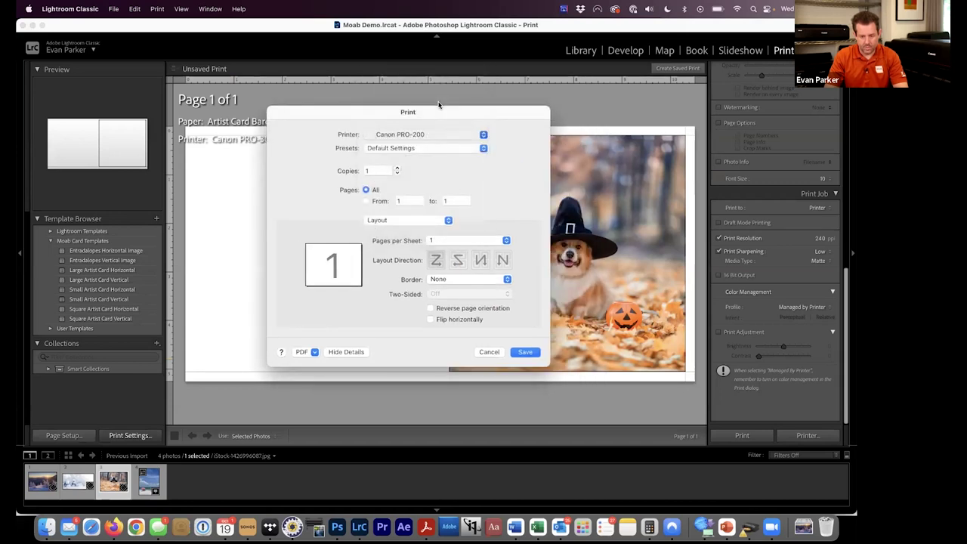
left_click(452, 149)
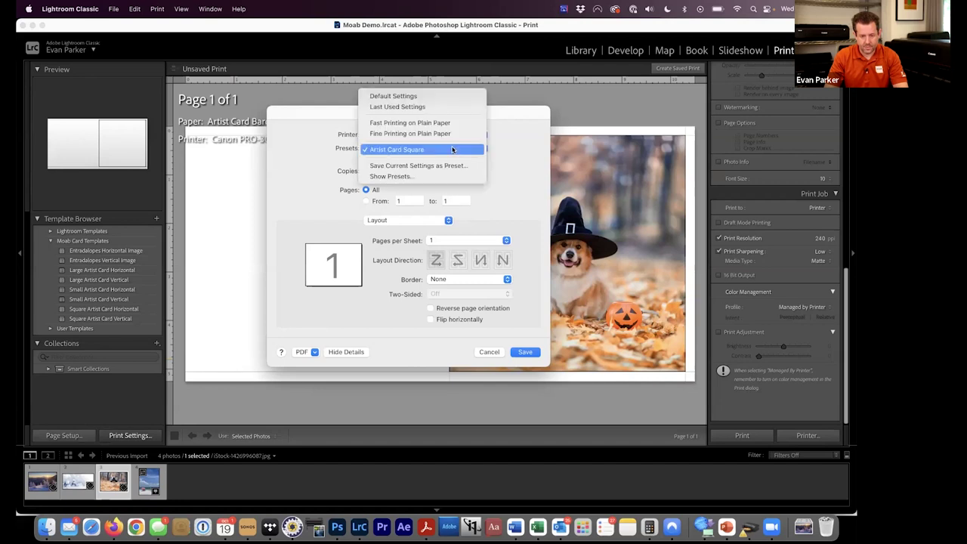
left_click(452, 149)
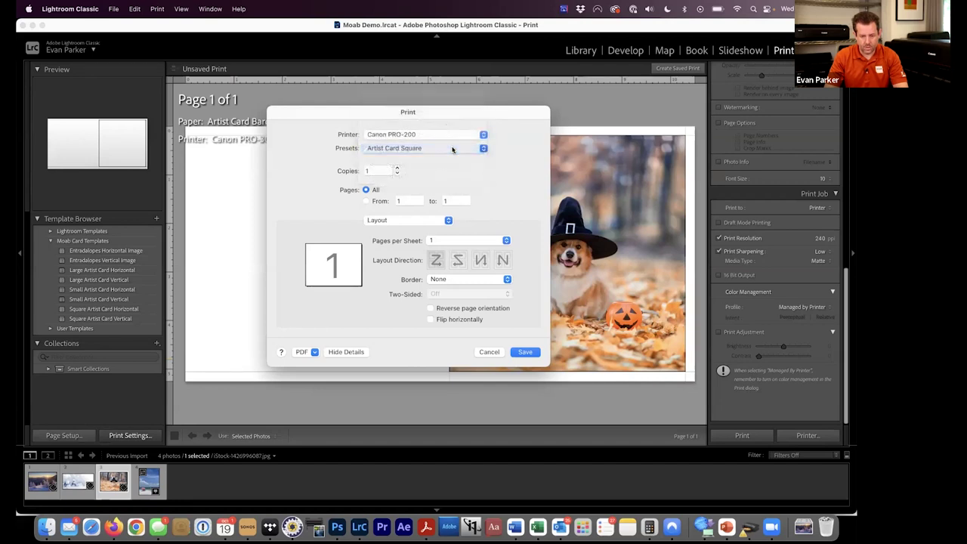
Review the driver's Color Matching, Quality & Media and Layout settings for a printer-managed print, and close them without saving.
left_click(413, 220)
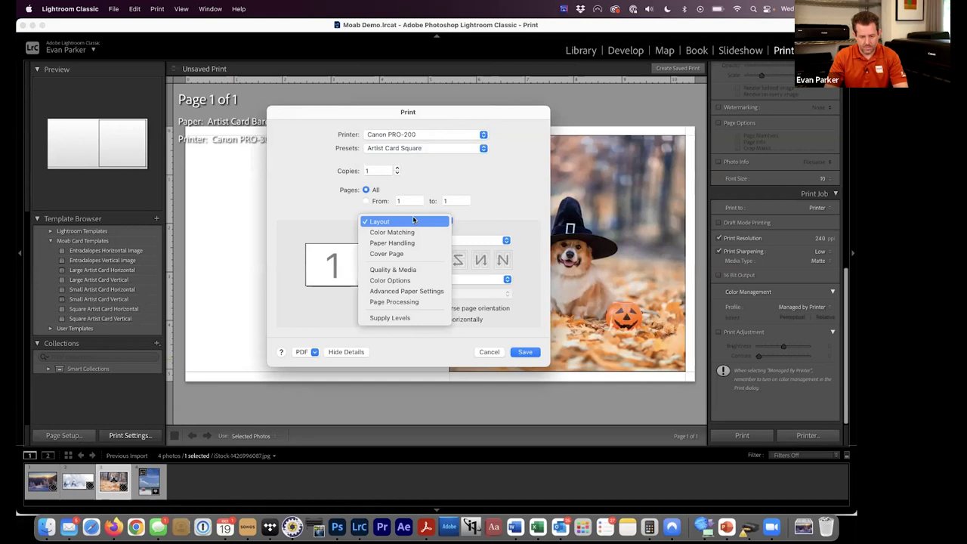
left_click(418, 235)
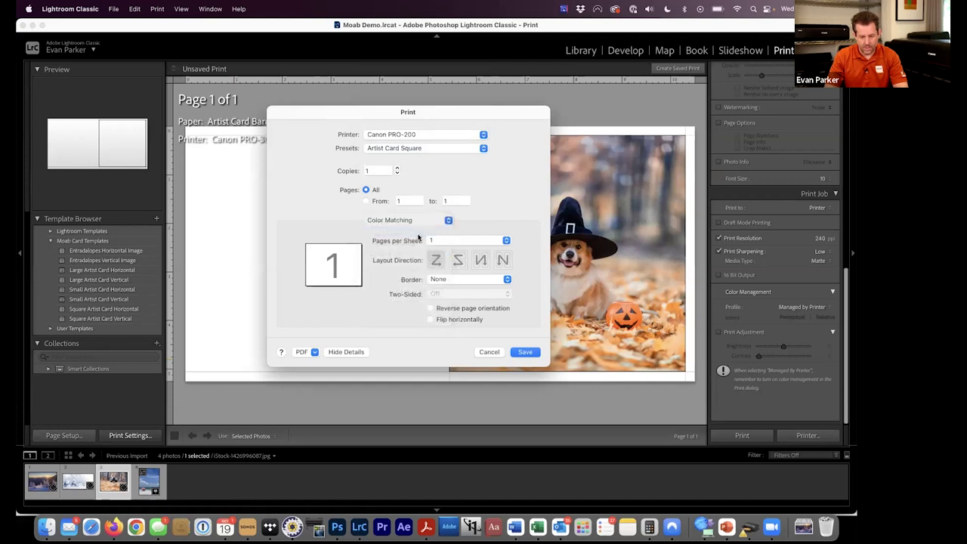
left_click(415, 223)
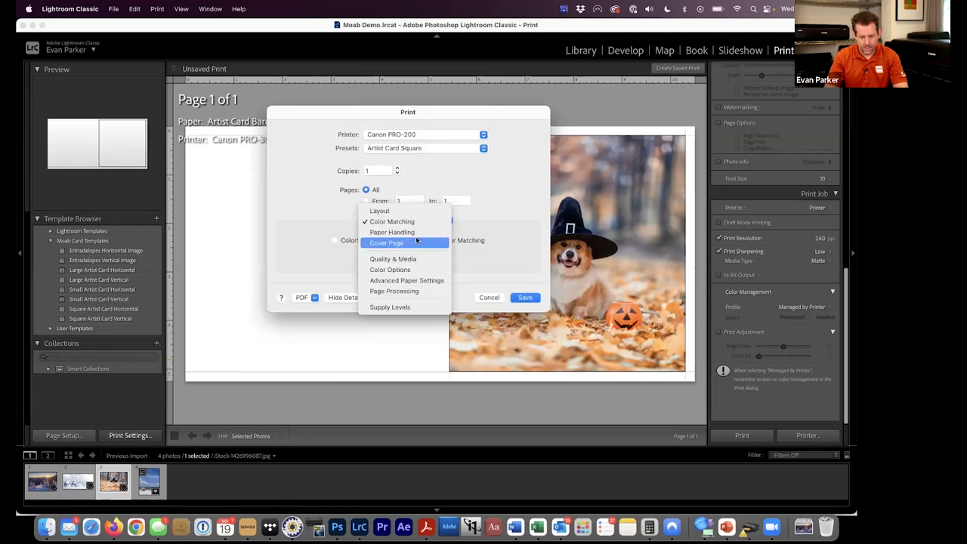
left_click(417, 258)
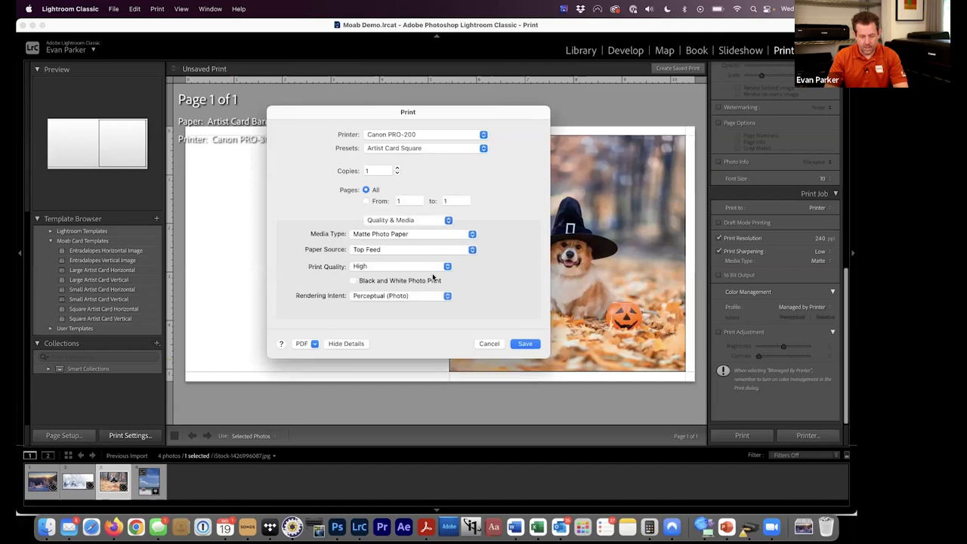
left_click(427, 235)
key("Escape")
left_click(399, 220)
left_click(398, 185)
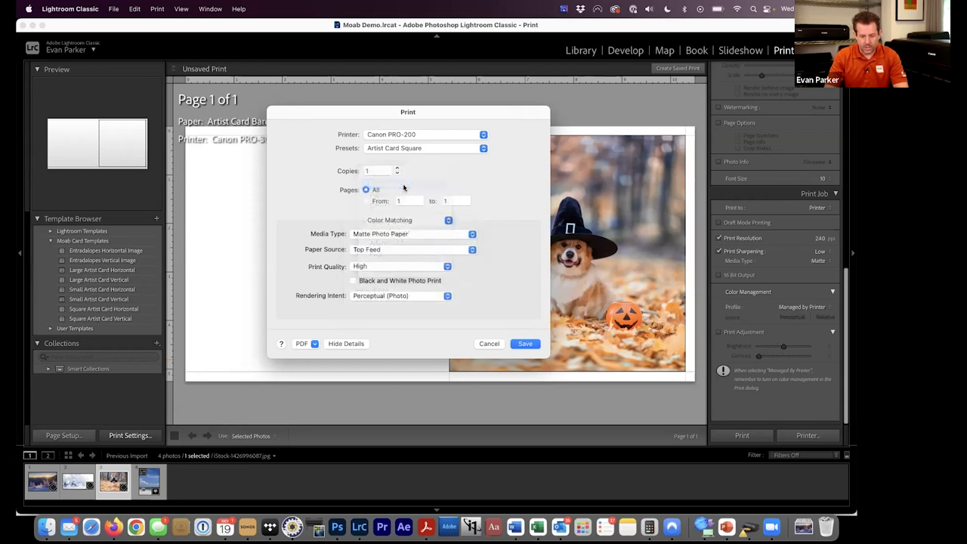
left_click(424, 223)
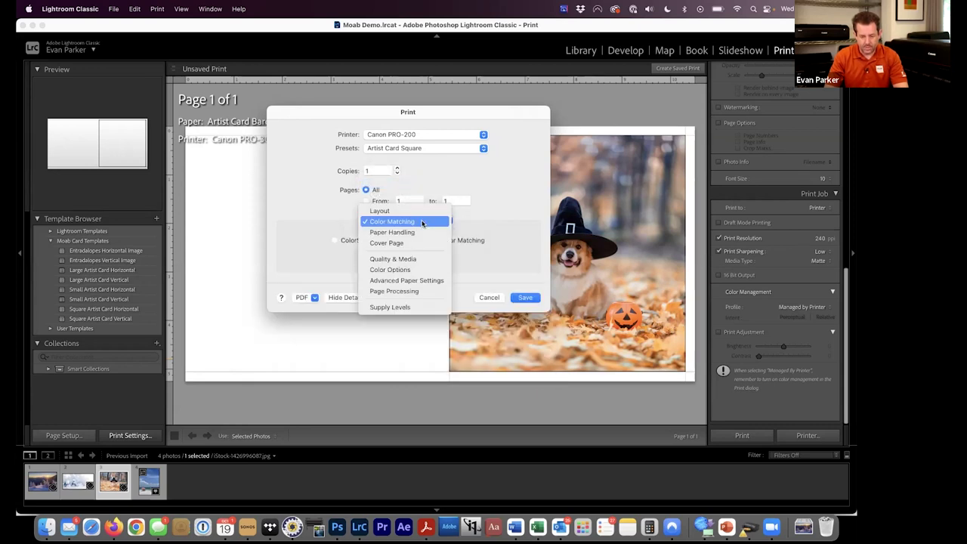
left_click(423, 212)
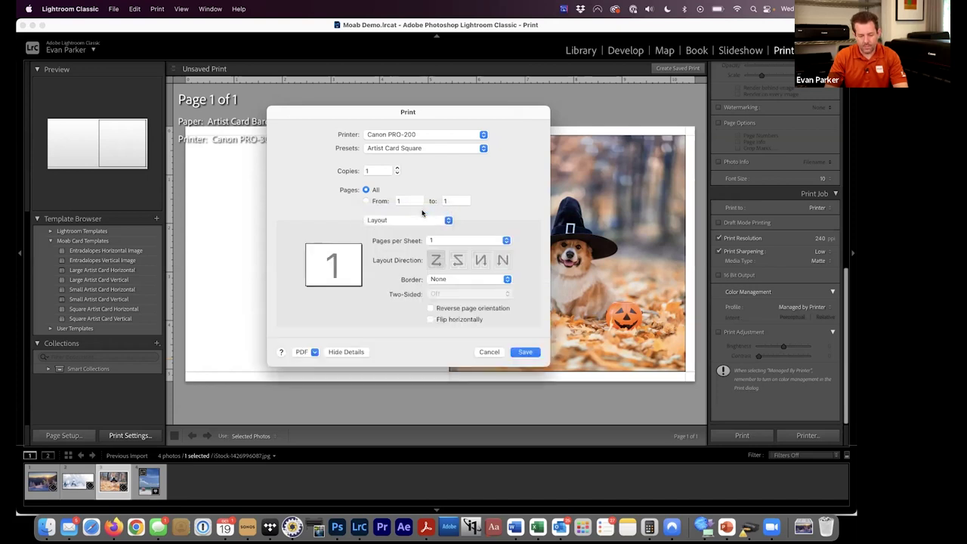
left_click(488, 352)
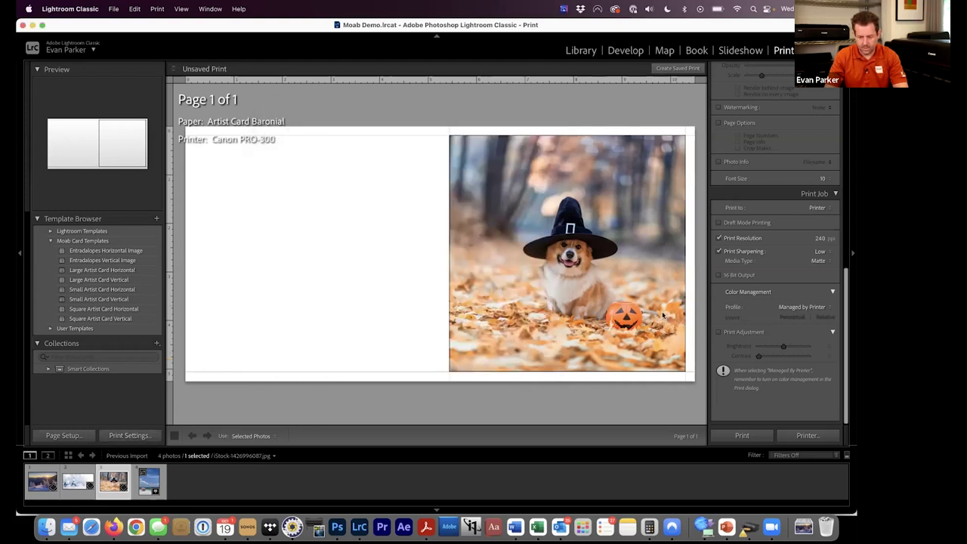
Add the MOAB Artist Card PRO-200 MPP and PRO-300 MPP profiles to the print profile choices and use the PRO-200 one.
mouse_move(848, 310)
left_mouse_down()
mouse_move(847, 205)
mouse_move(850, 321)
left_mouse_up()
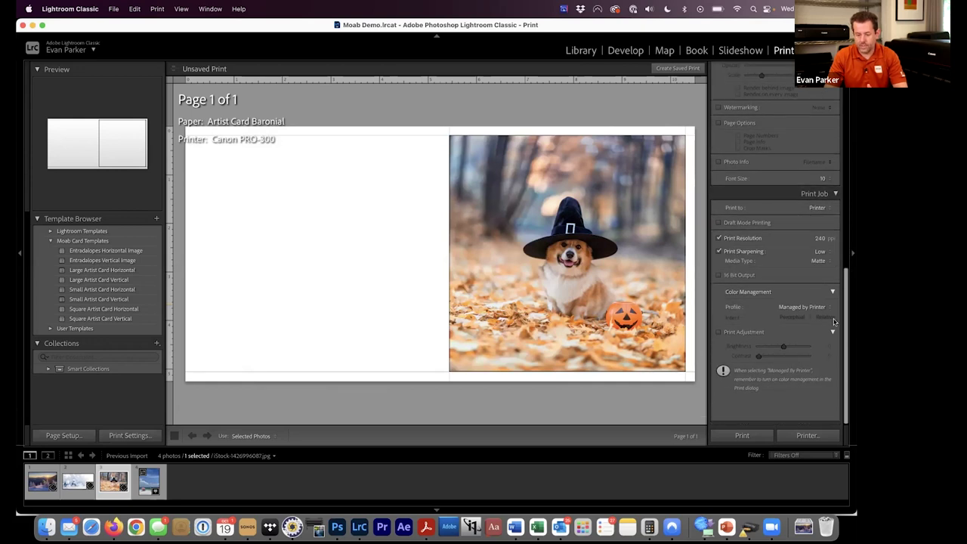
left_click(817, 308)
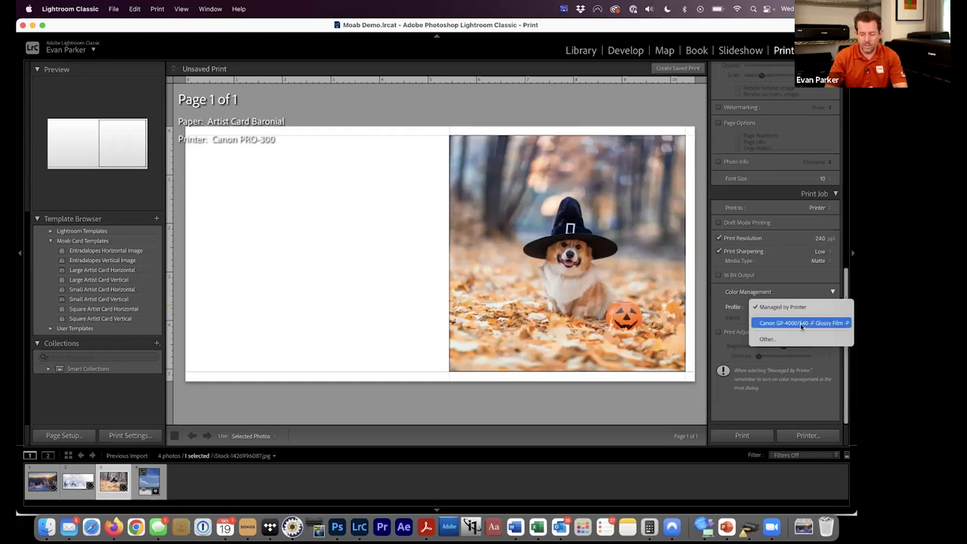
left_click(769, 341)
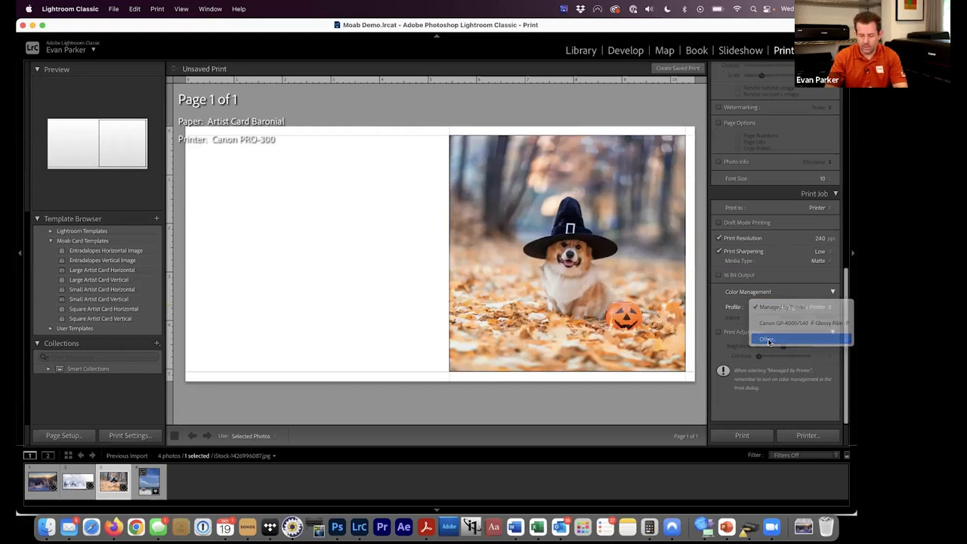
left_click_drag(462, 81, 419, 81)
left_click_drag(535, 123, 546, 245)
scroll(417, 244, "up", 10)
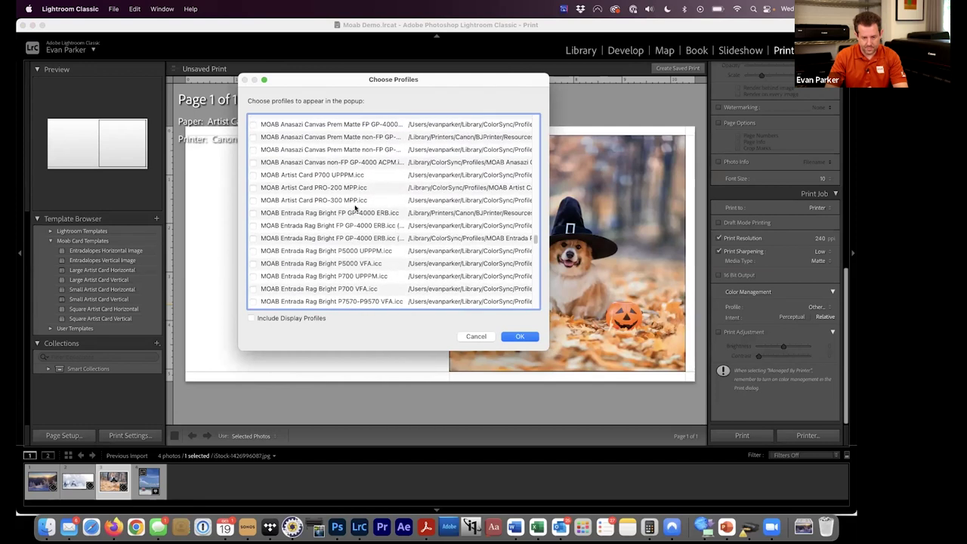
left_click(253, 187)
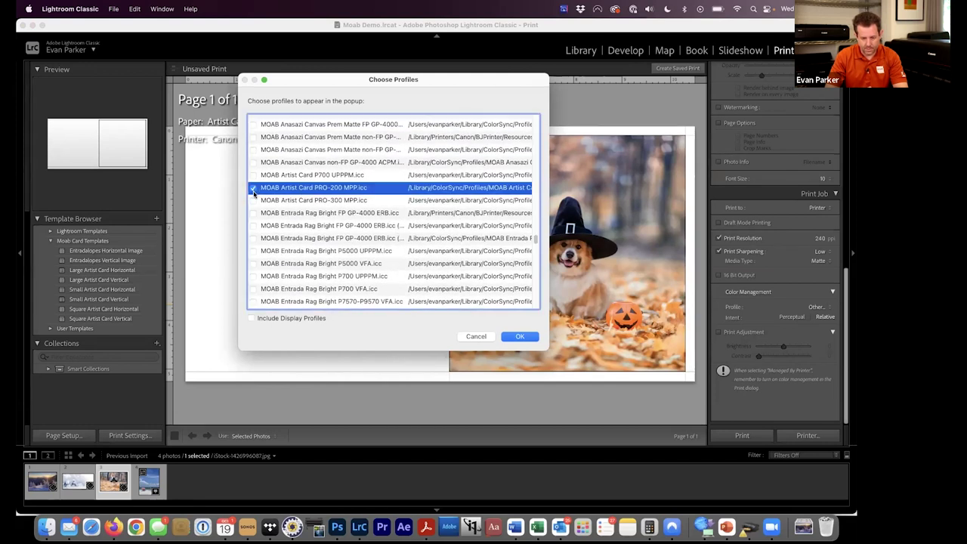
left_click(253, 200)
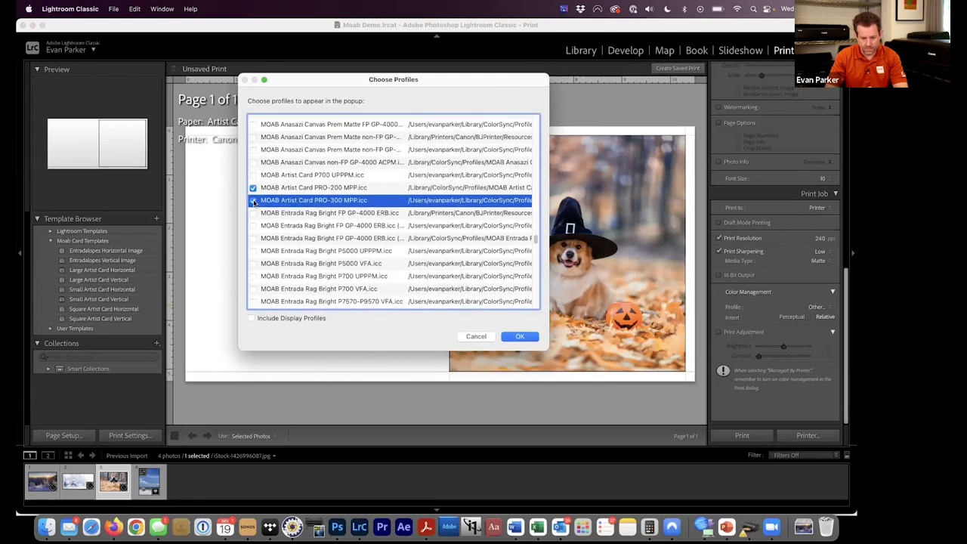
left_click(520, 337)
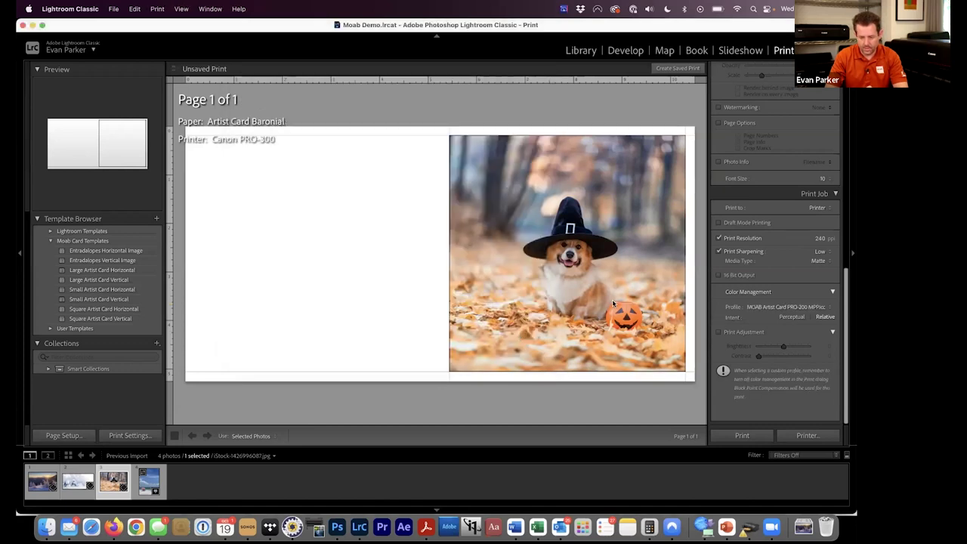
left_click(828, 308)
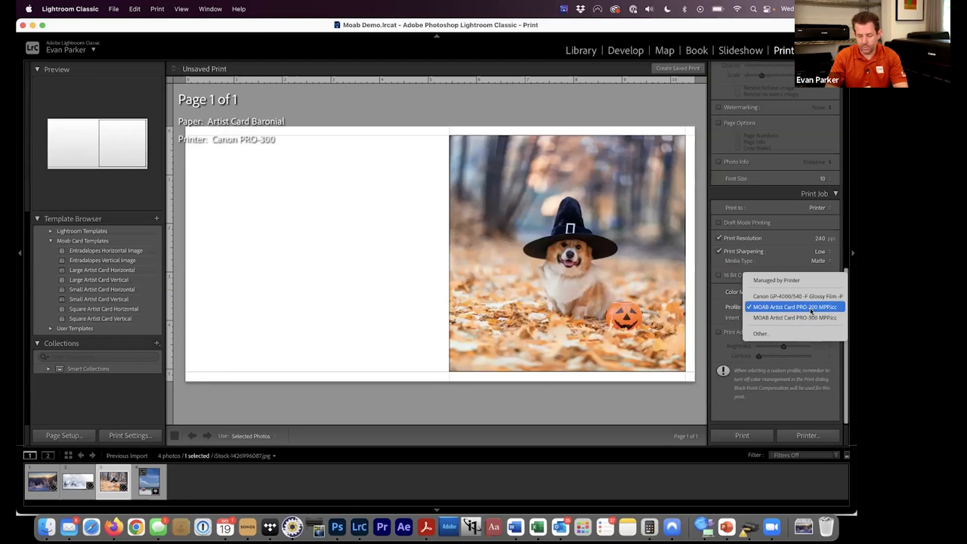
left_click(794, 308)
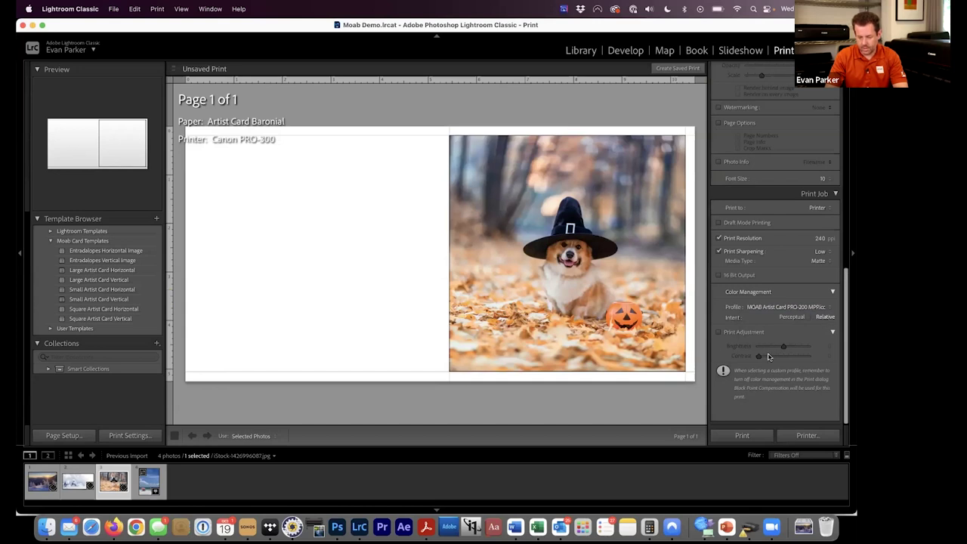
Set the print settings to the Canon PRO-200 and check its Color Matching and Quality & Media options.
left_click(127, 437)
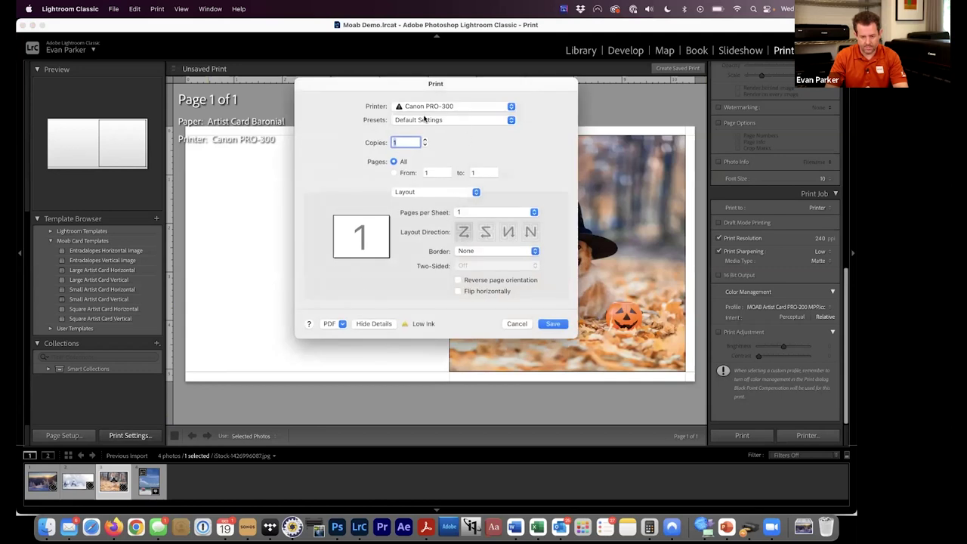
left_click(459, 106)
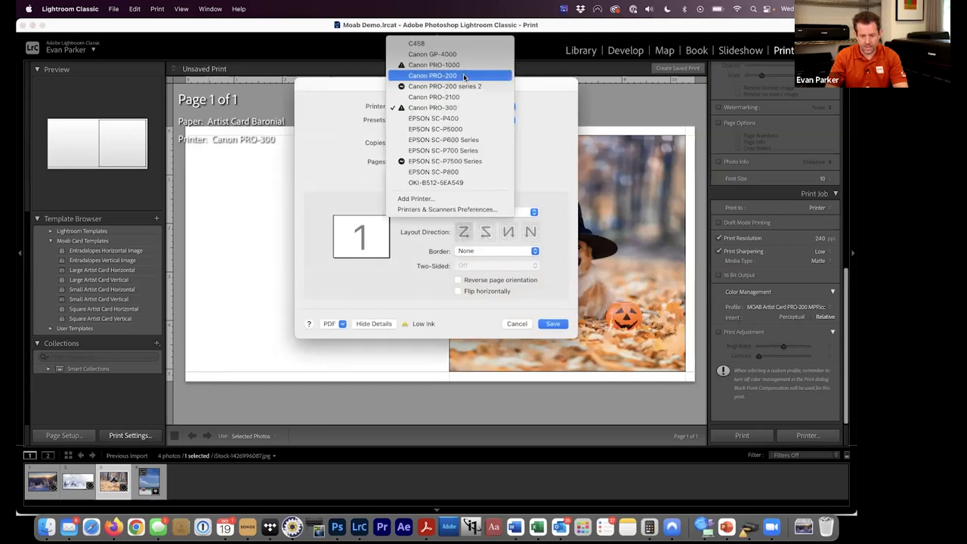
left_click(464, 76)
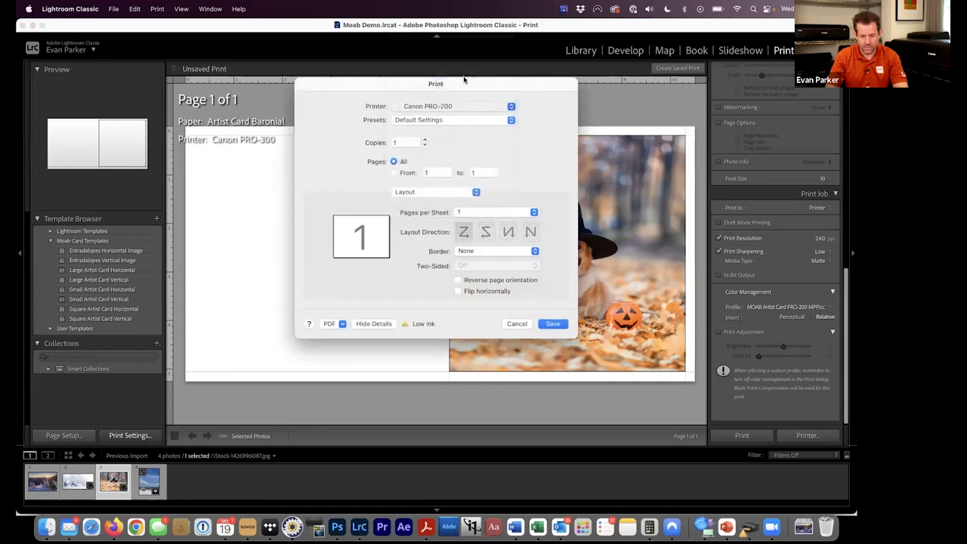
left_click(447, 195)
left_click(448, 204)
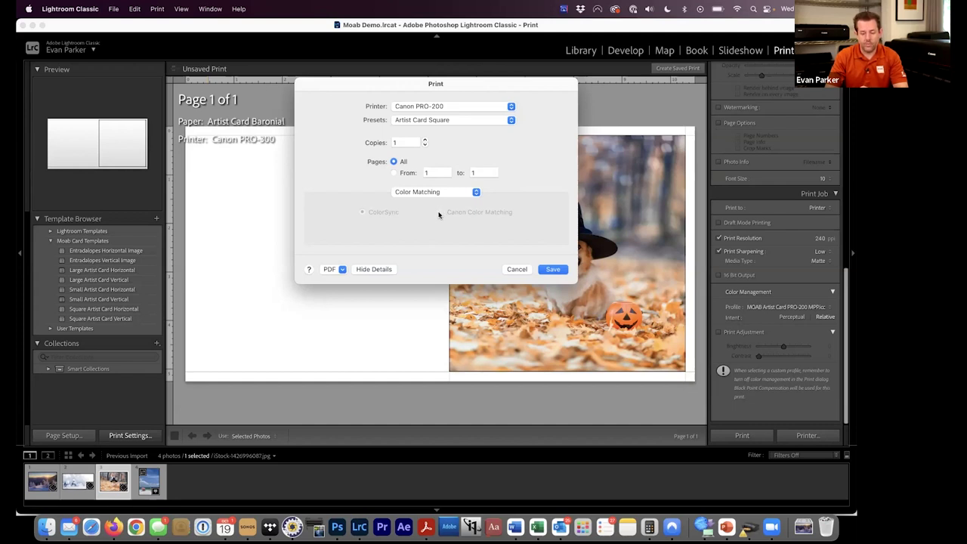
left_click(453, 194)
left_click(452, 231)
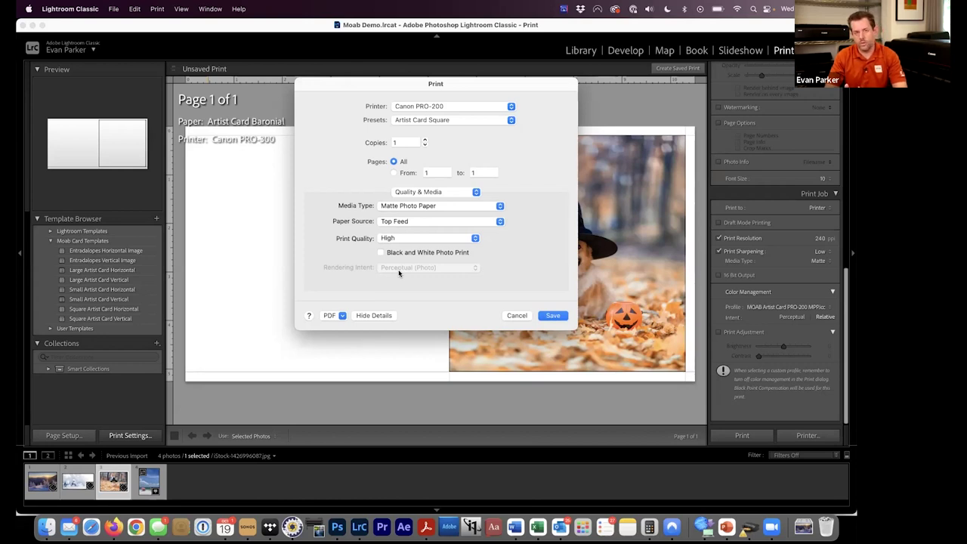
Check Cancel Margin Regulation in the advanced paper settings, save the print settings and print the card.
left_click(453, 193)
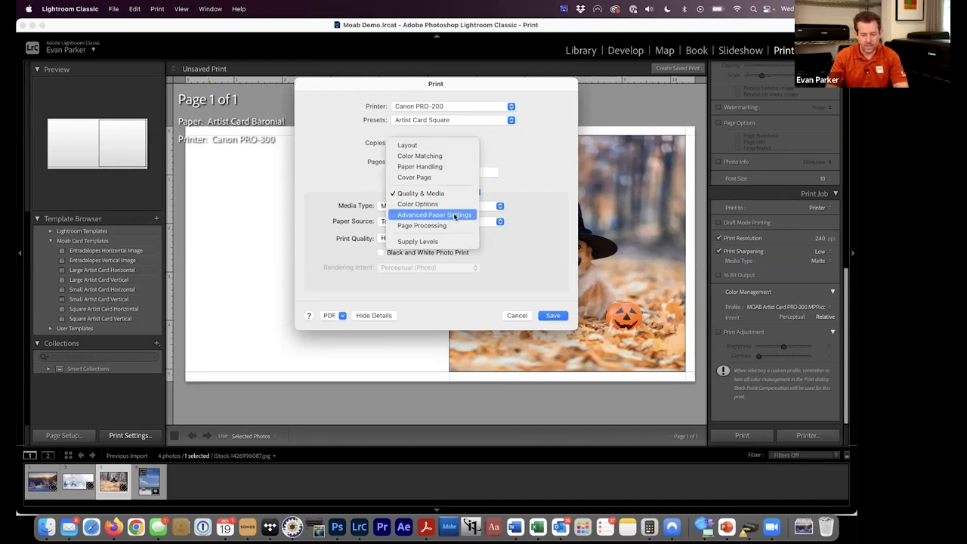
left_click(455, 216)
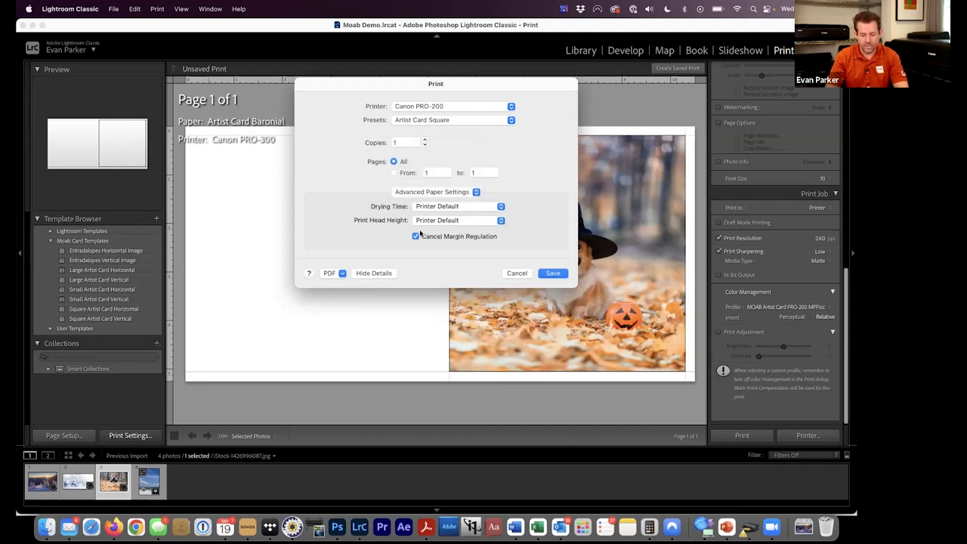
left_click(553, 274)
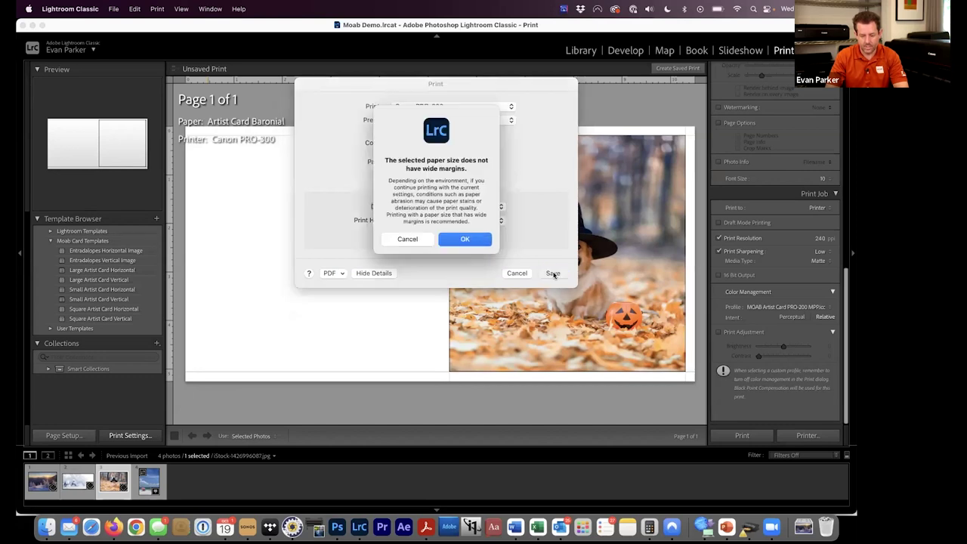
left_click(463, 239)
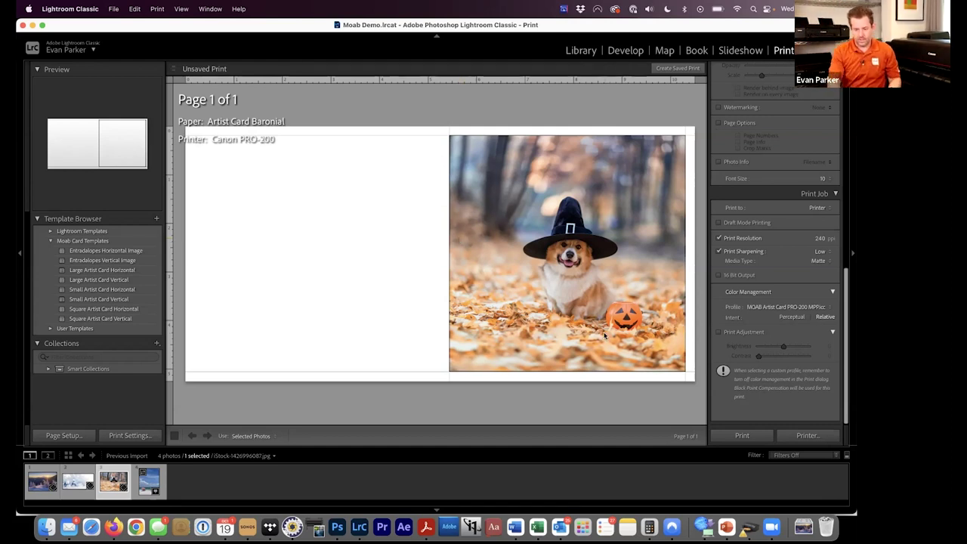
left_click(738, 436)
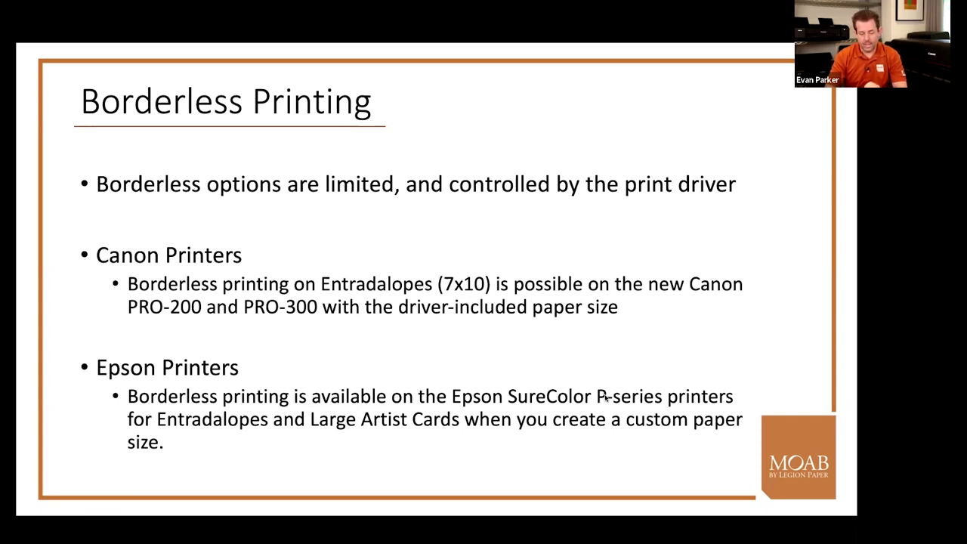
Switch to Photoshop and bring up the MOAB 7x10 horizontal card template document.
key("super+Tab")
key("super+Tab")
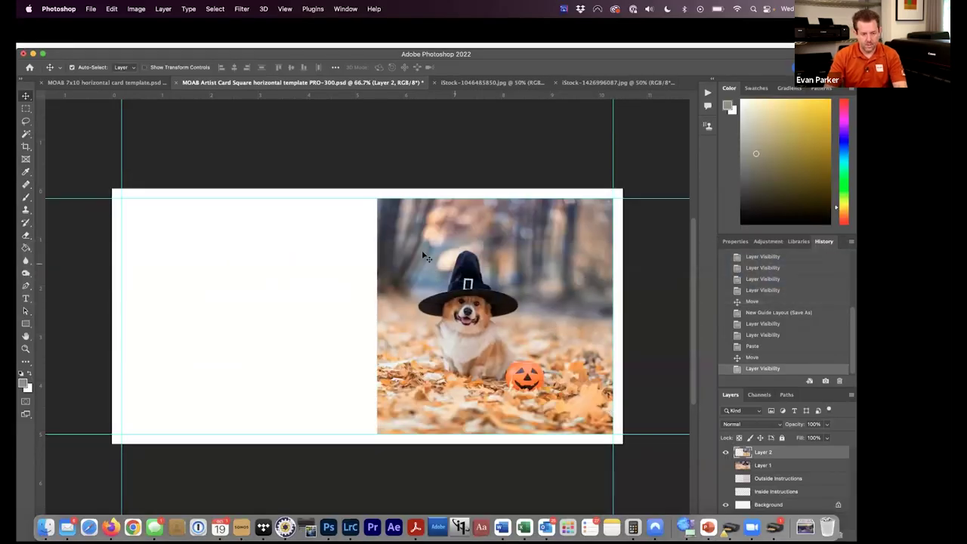
left_click(138, 83)
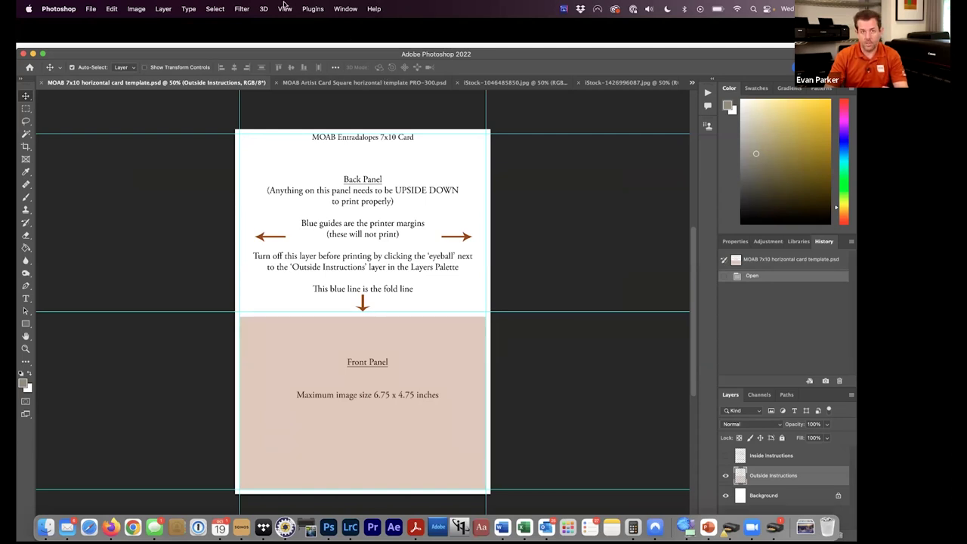
Replace the template's guides with a new guide layout using 0.2 in margins on all sides, clearing the existing guides.
left_click(285, 8)
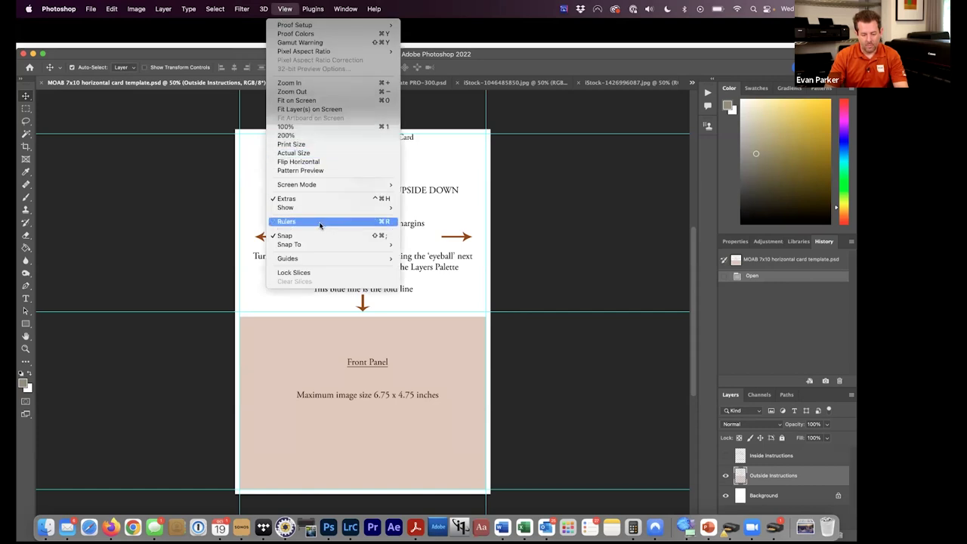
mouse_move(327, 262)
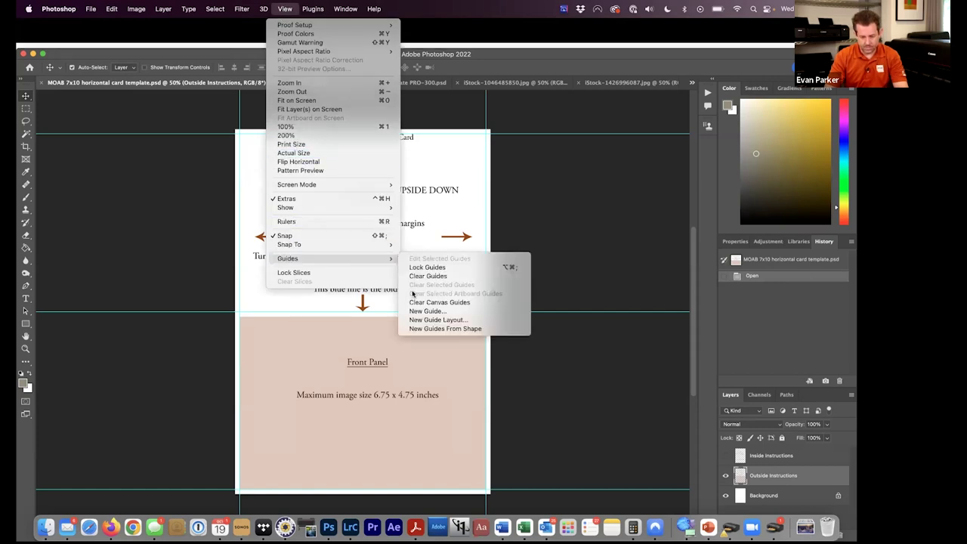
left_click(439, 320)
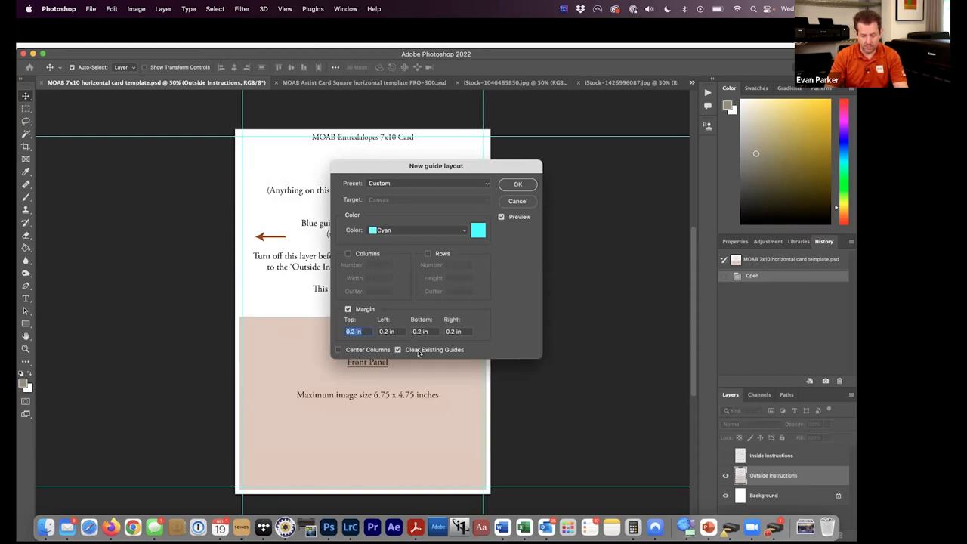
left_click(519, 184)
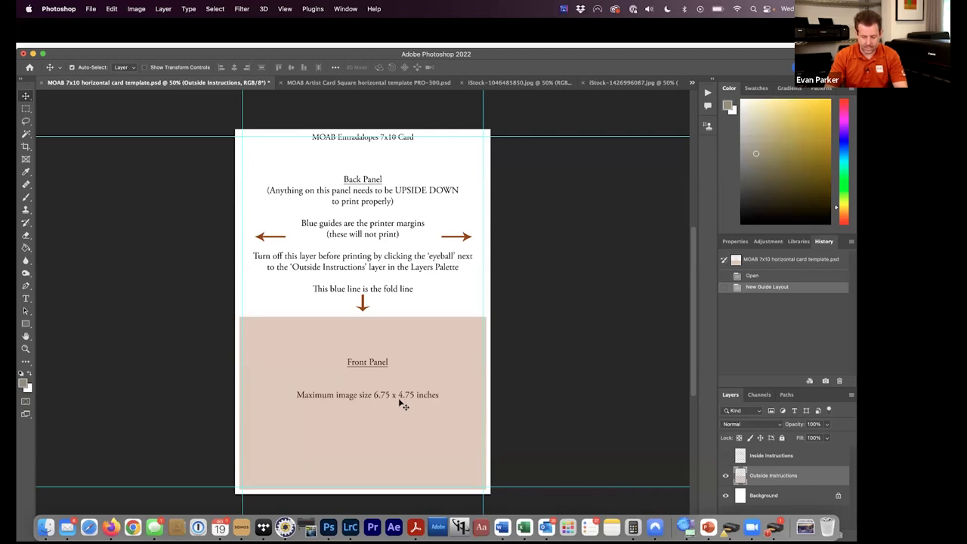
Switch to Calculator and add the two side margins, 0.2 + 0.2.
left_click(633, 527)
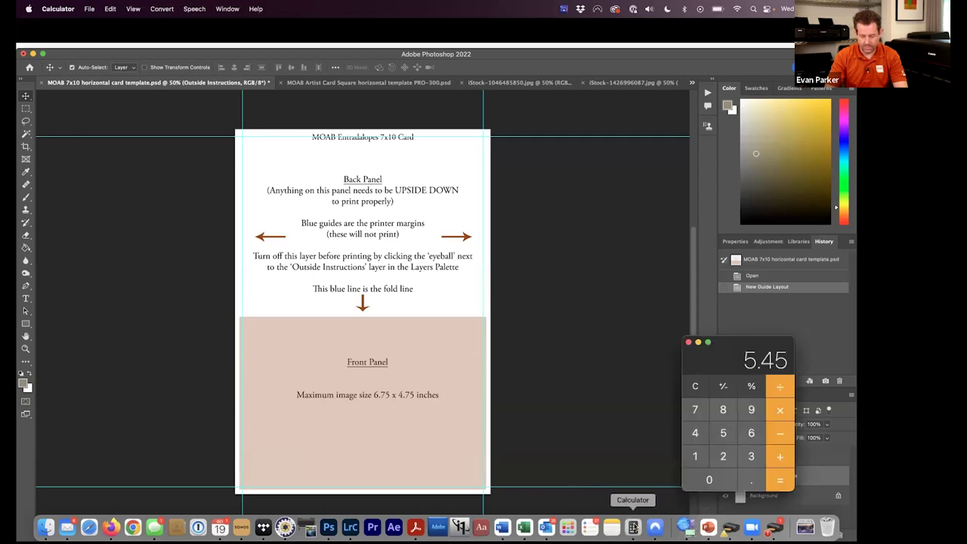
left_click(693, 394)
left_click(751, 480)
left_click(726, 455)
left_click(776, 456)
left_click(751, 480)
left_click(723, 453)
left_click(781, 481)
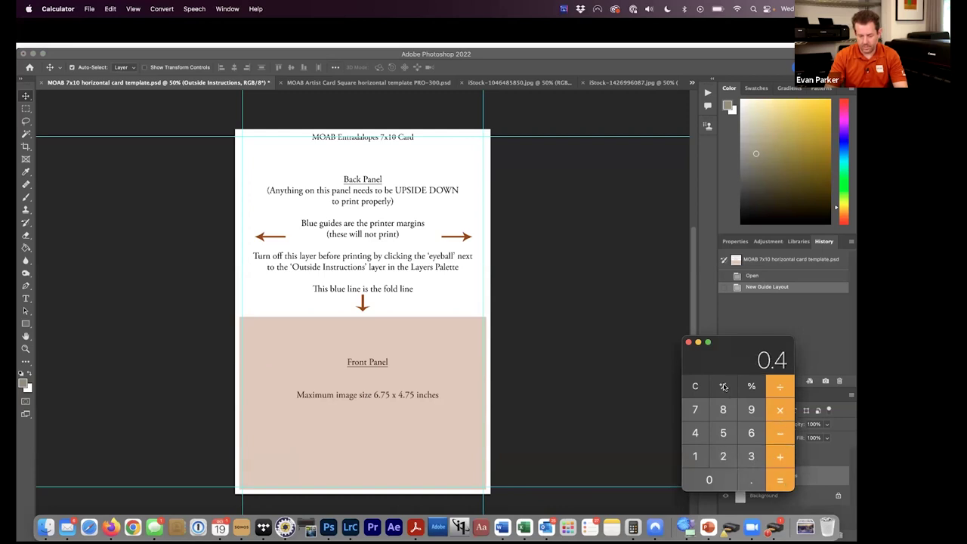
Subtract 0.4 from the 7-inch card width, clear the result and close the calculator.
left_click(694, 387)
left_click(696, 409)
left_click(771, 440)
left_click(742, 476)
left_click(691, 430)
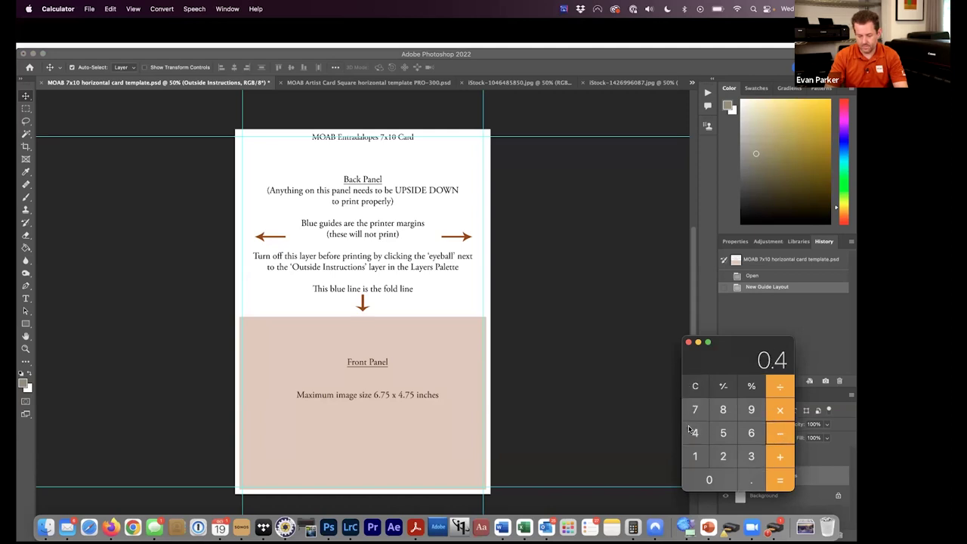
left_click(778, 480)
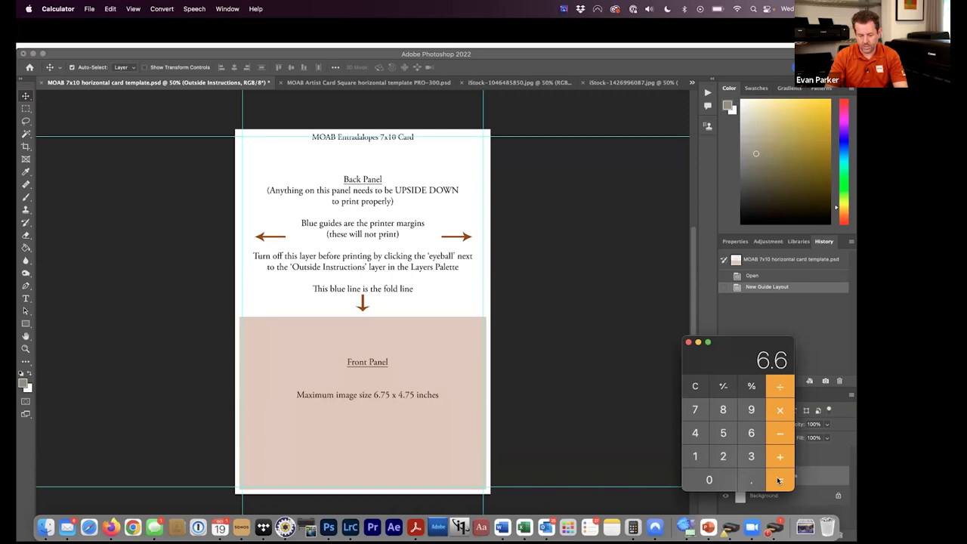
left_click(695, 386)
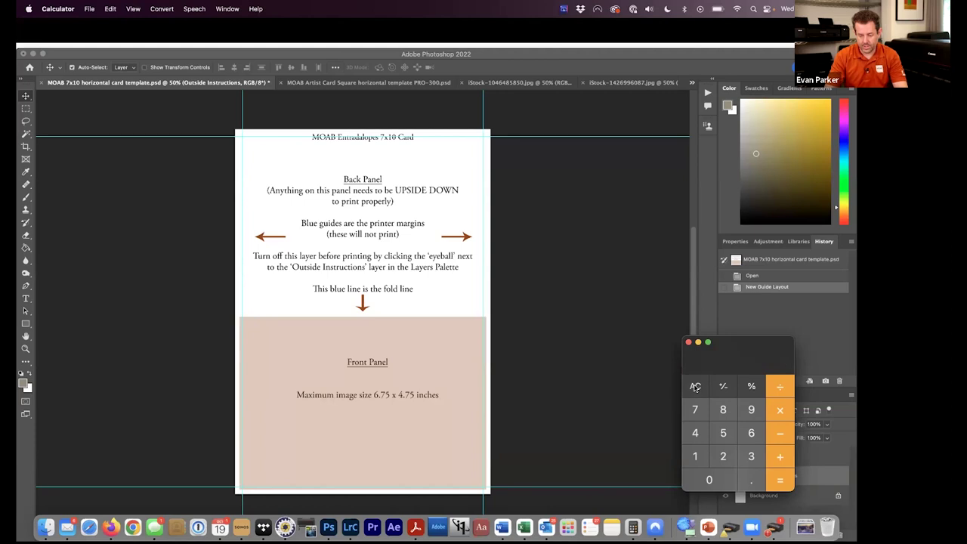
left_click(689, 342)
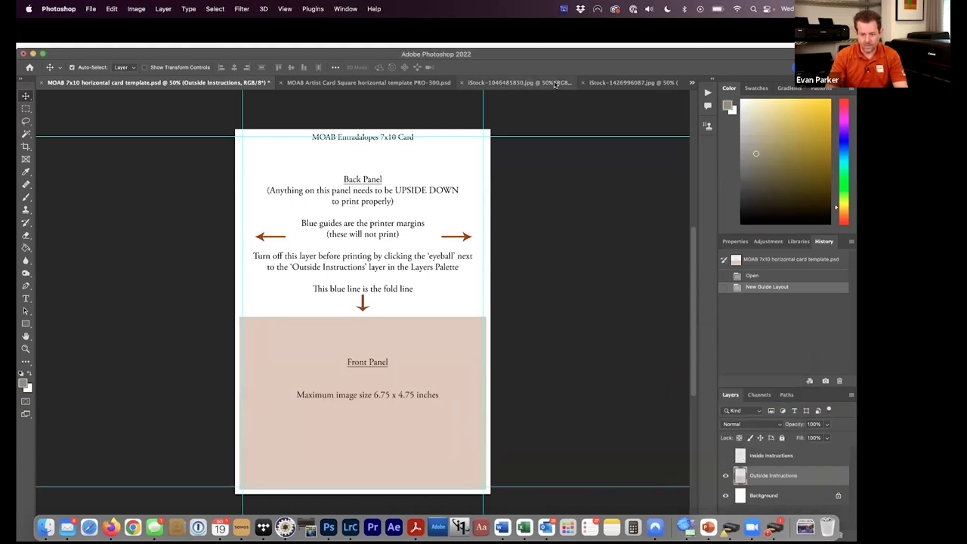
Crop the iStock-1046485850.jpg snow photo to 6.6 x 4.6 in at 300 px/in, shifting the crop slightly toward the photo's right side.
left_click(520, 82)
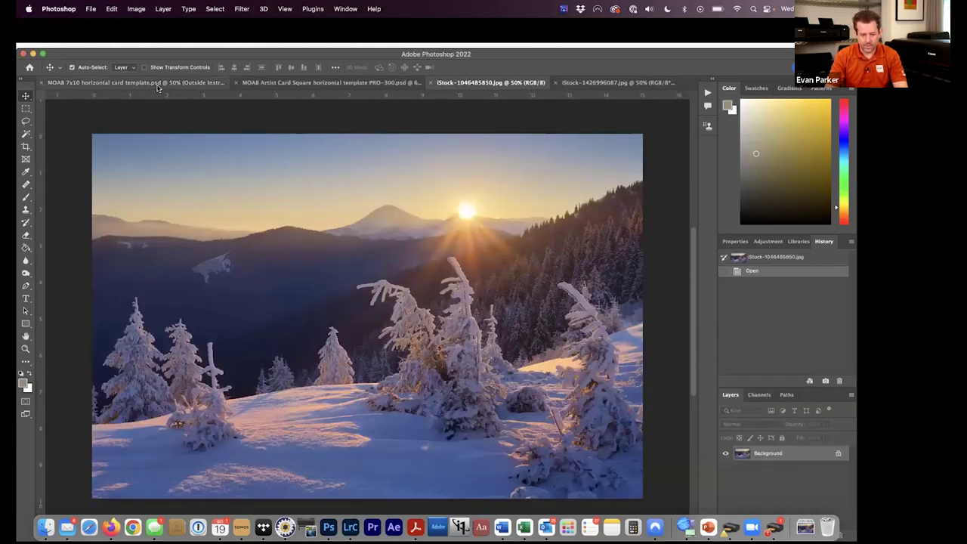
left_click(29, 146)
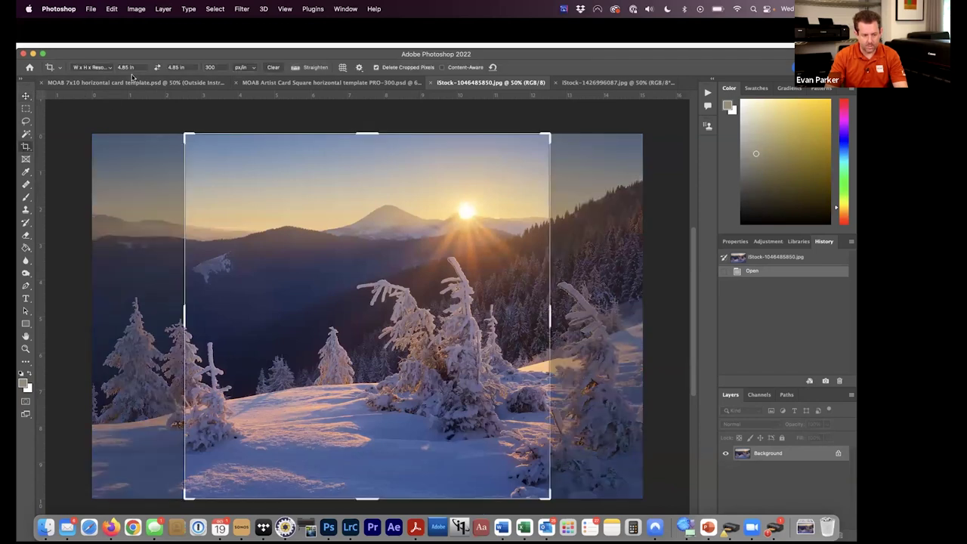
left_click(119, 67)
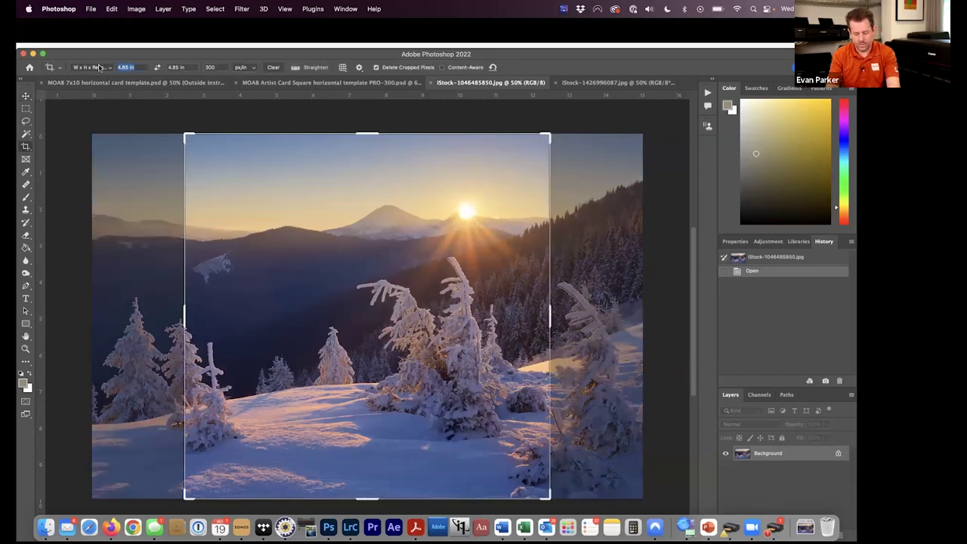
type("6.6")
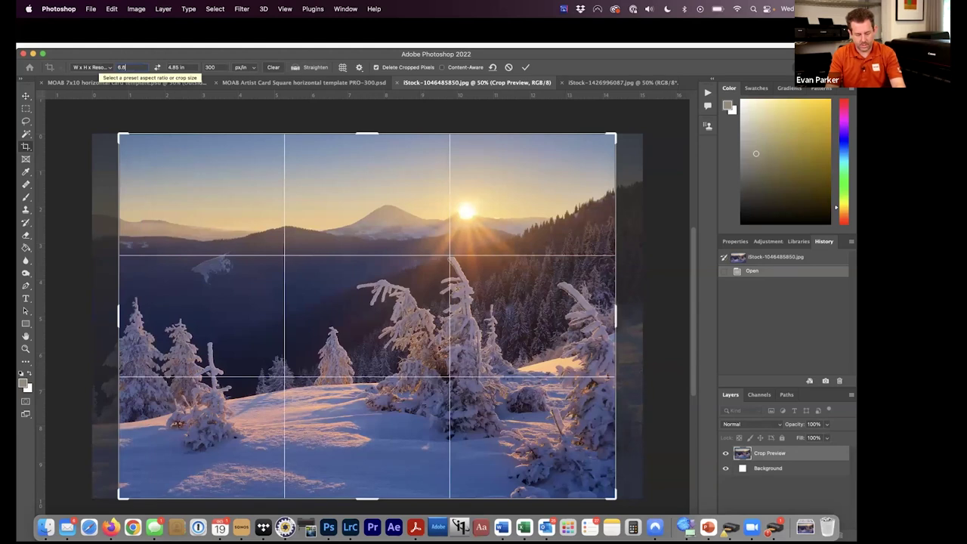
key("Tab")
type("4.6")
key("Tab")
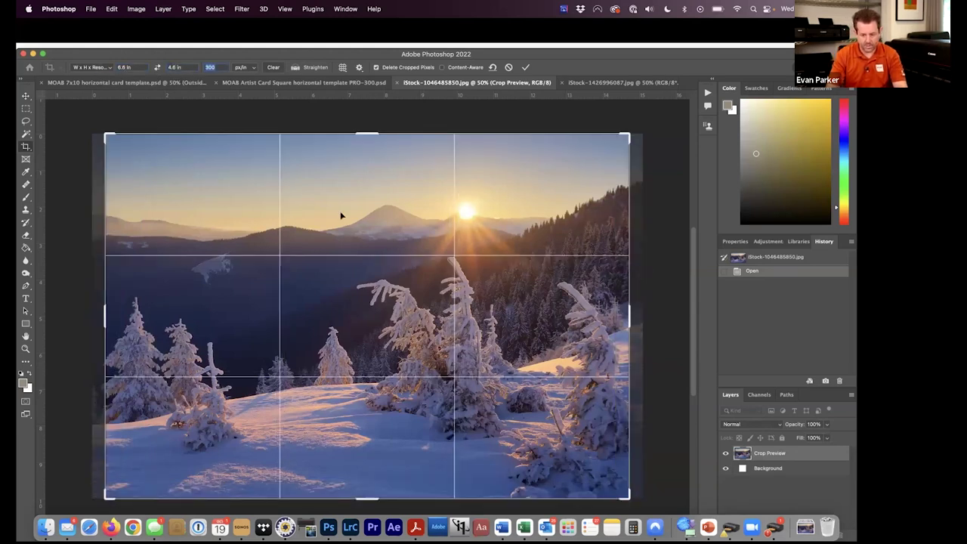
left_click_drag(384, 254, 371, 253)
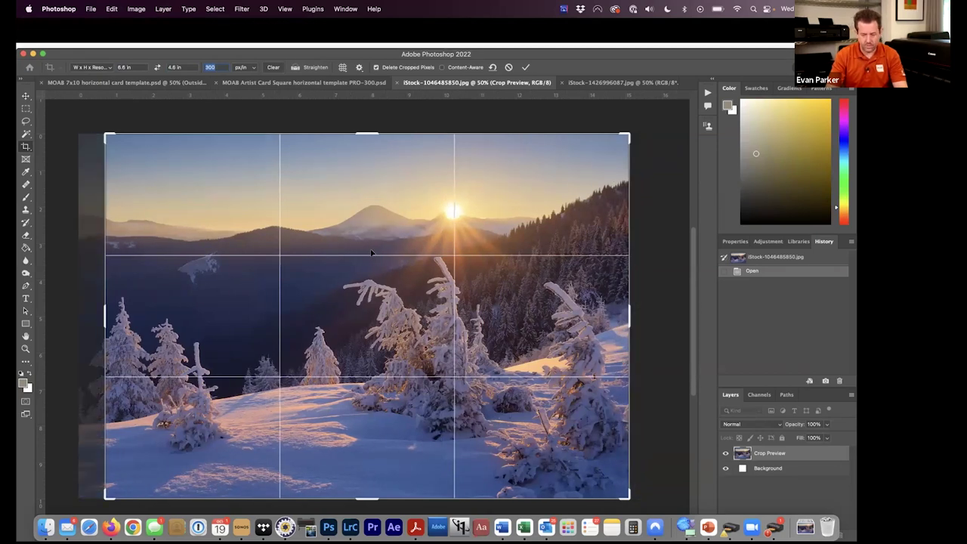
key("Return")
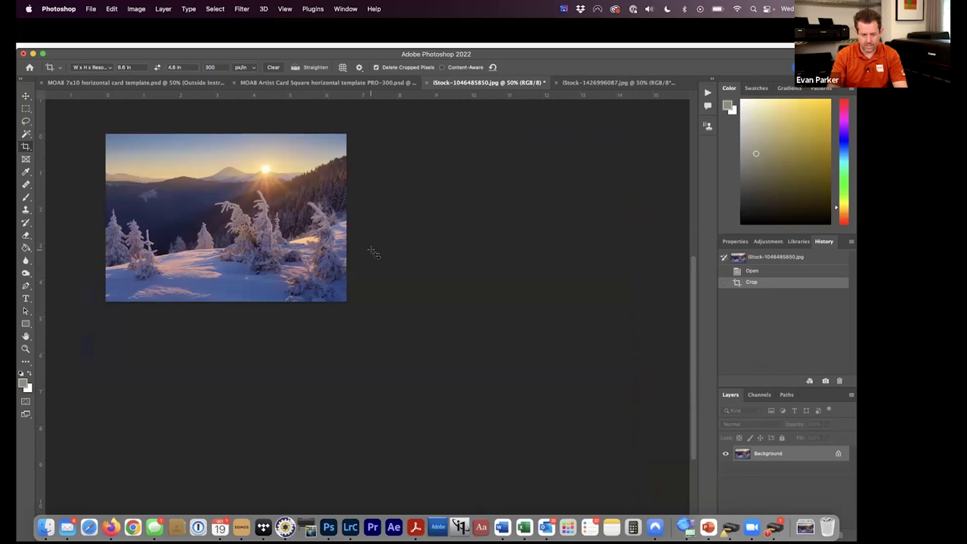
Copy the whole cropped photo into the 7x10 card template, accept the color conversion and place it on the front panel within the margin guides.
key("super+a")
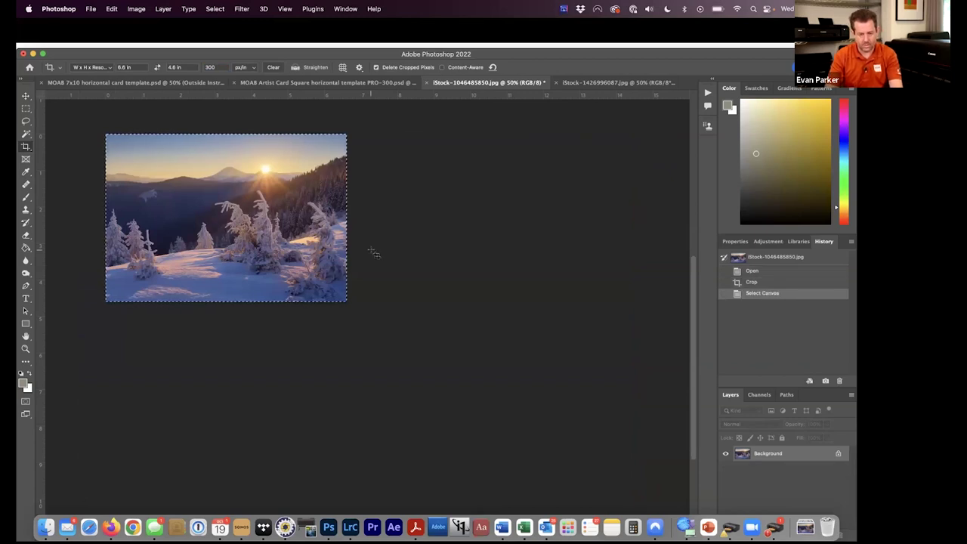
left_click(148, 82)
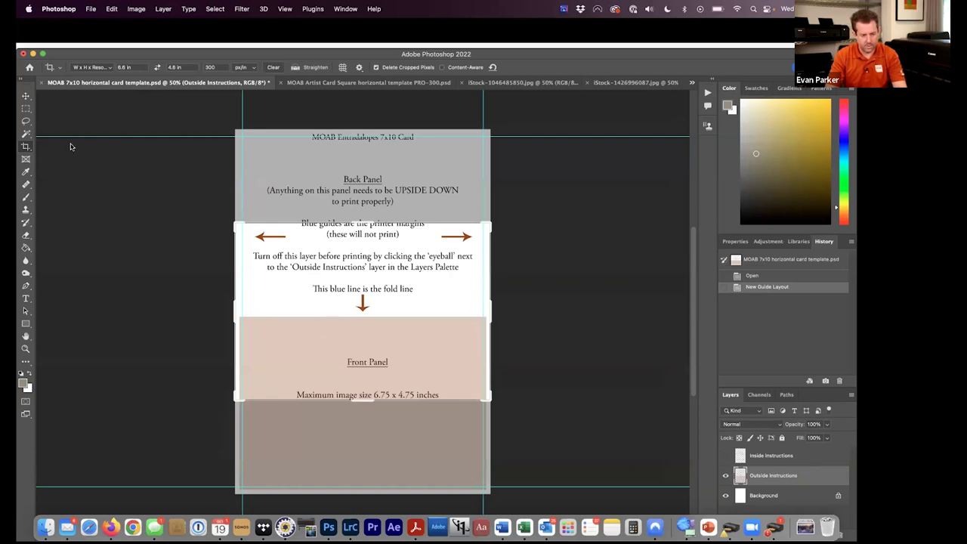
left_click(25, 97)
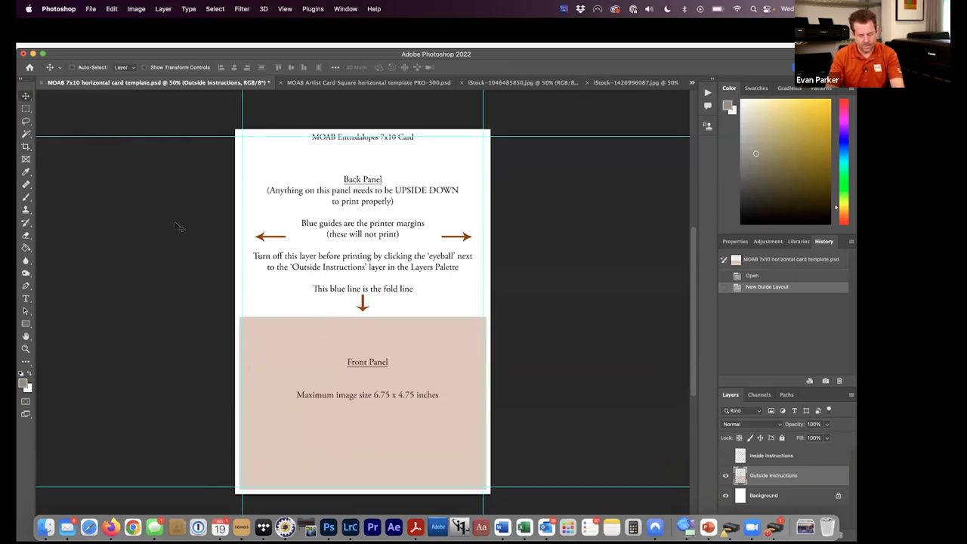
key("super+v")
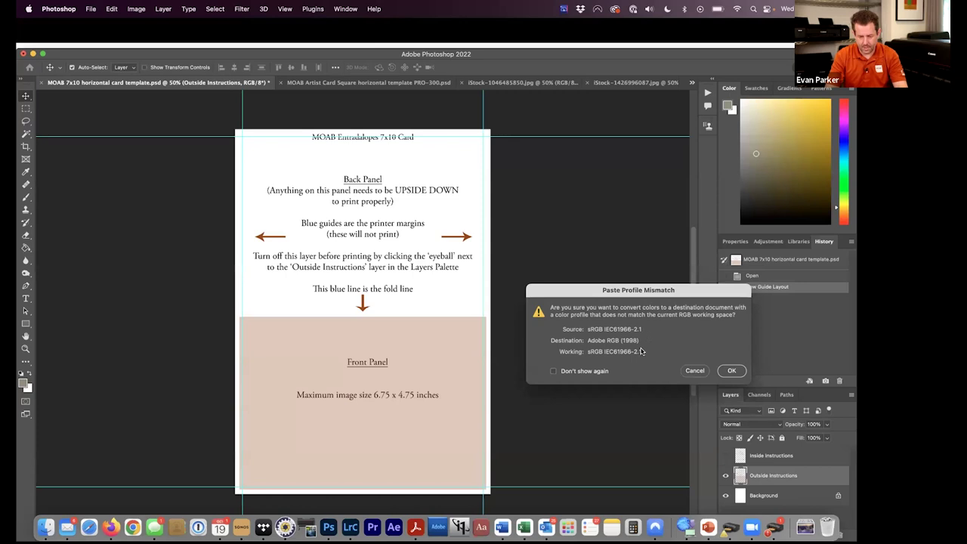
left_click(731, 371)
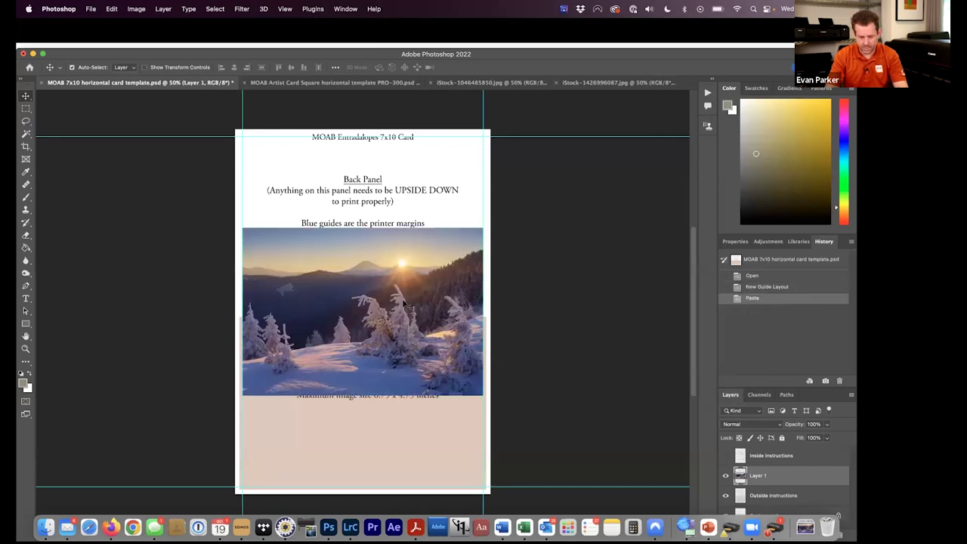
left_click_drag(391, 300, 393, 391)
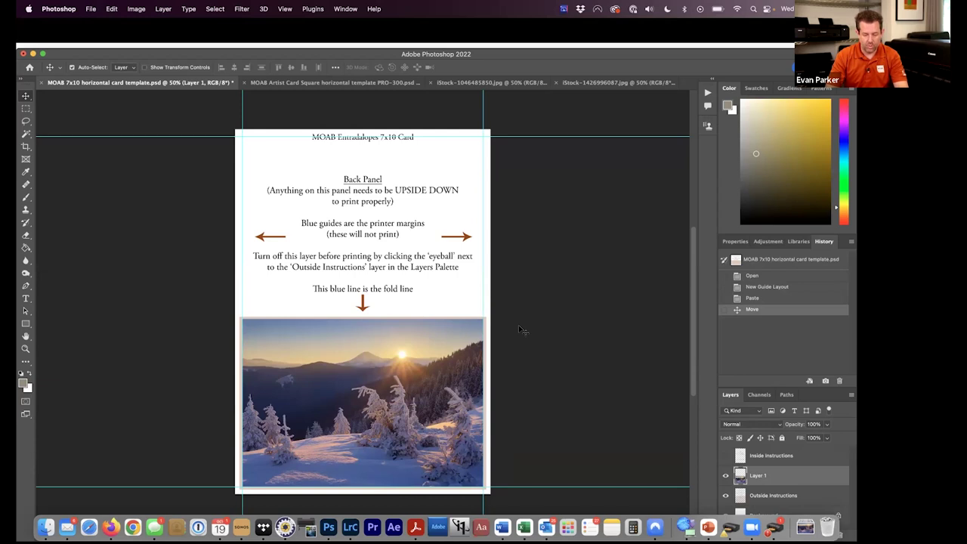
Hide the pasted photo layer in the template and revert iStock-1046485850.jpg to its Open history state.
left_click(725, 478)
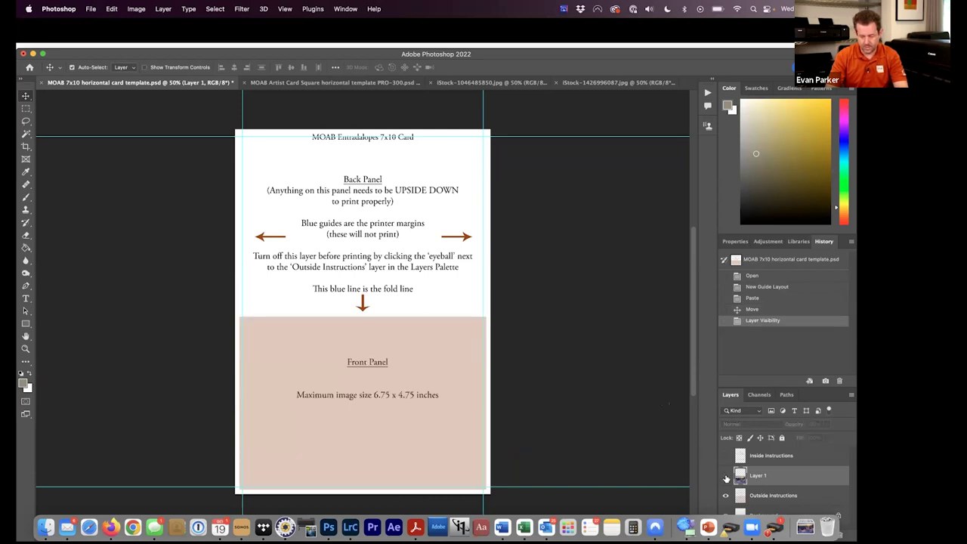
left_click(562, 83)
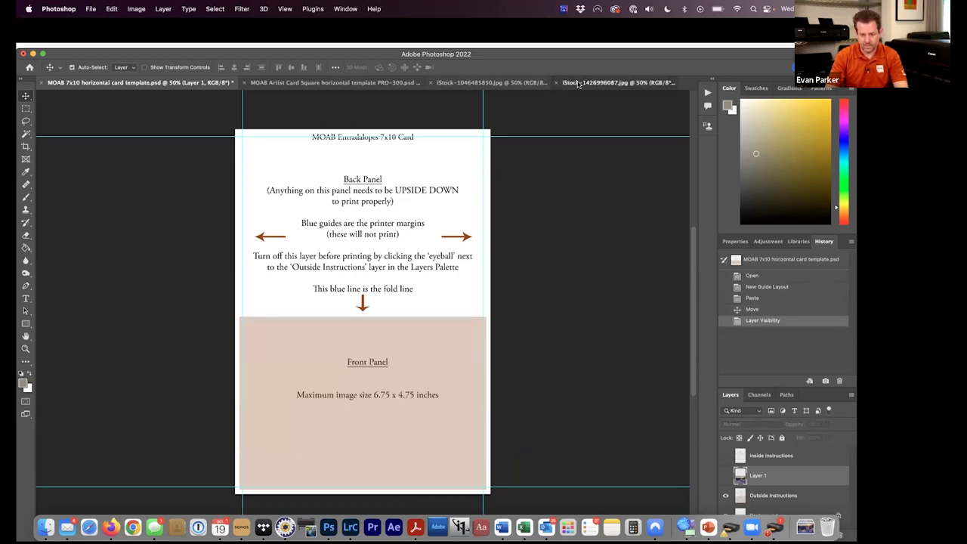
left_click(497, 84)
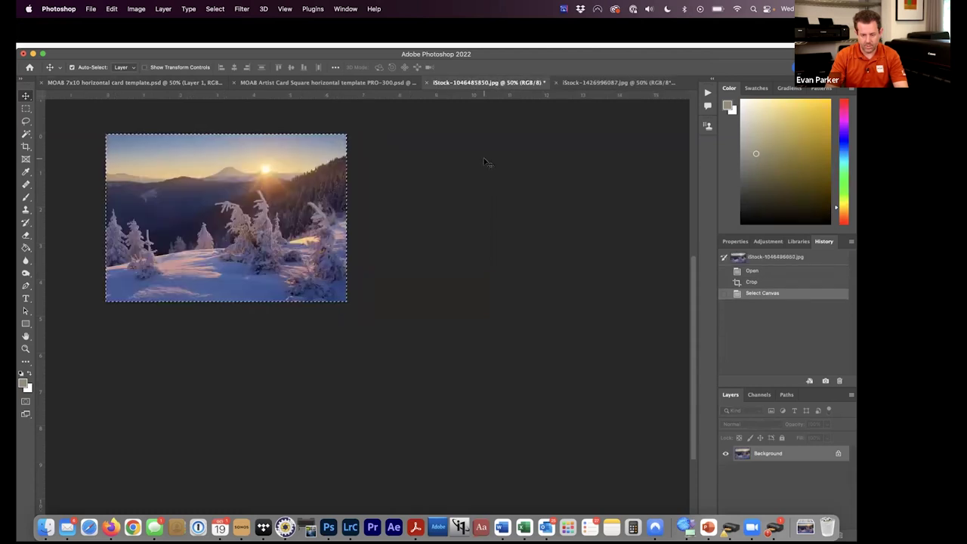
left_click(753, 271)
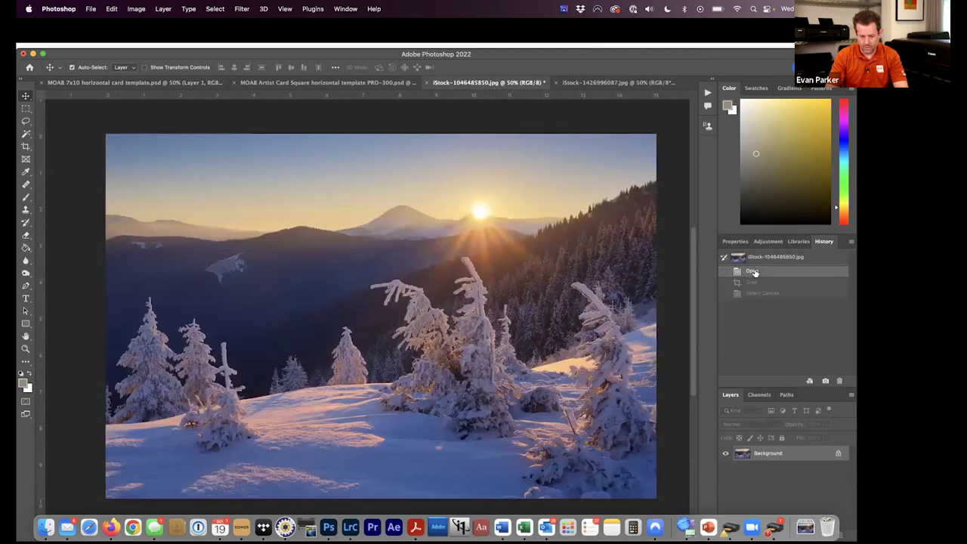
Crop the snow photo to 7 x 5 in at 300 px/in, shifting the crop slightly toward the photo's right side.
left_click(26, 145)
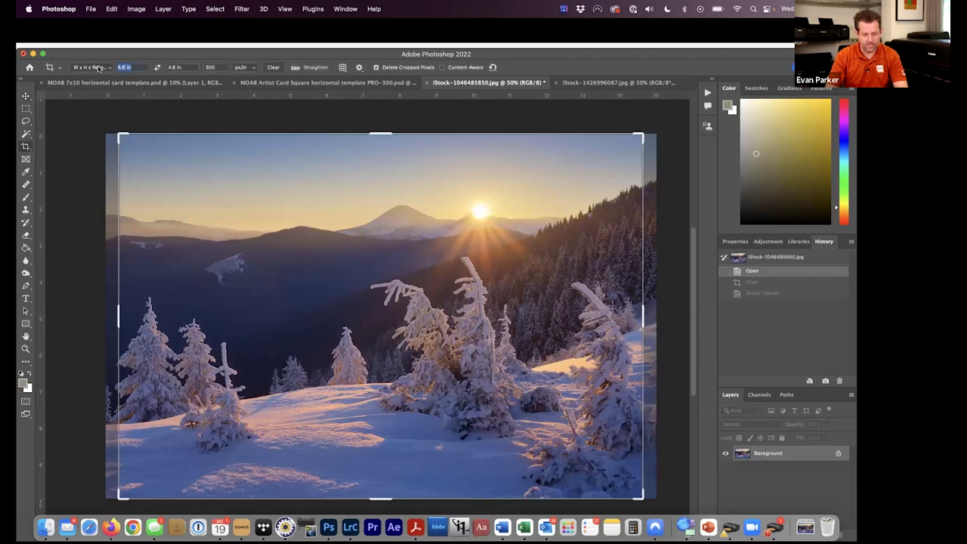
type("7")
key("Tab")
type("5")
key("Tab")
left_click_drag(383, 182, 373, 180)
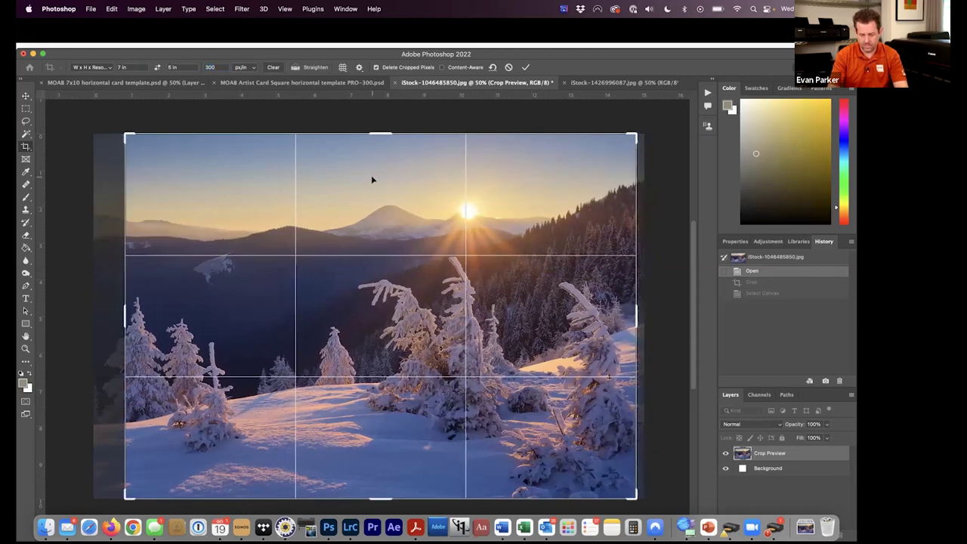
key("Return")
Copy the 7 x 5 in photo into the card template, accept the color conversion and align it below the fold line over the entire front panel.
key("super+a")
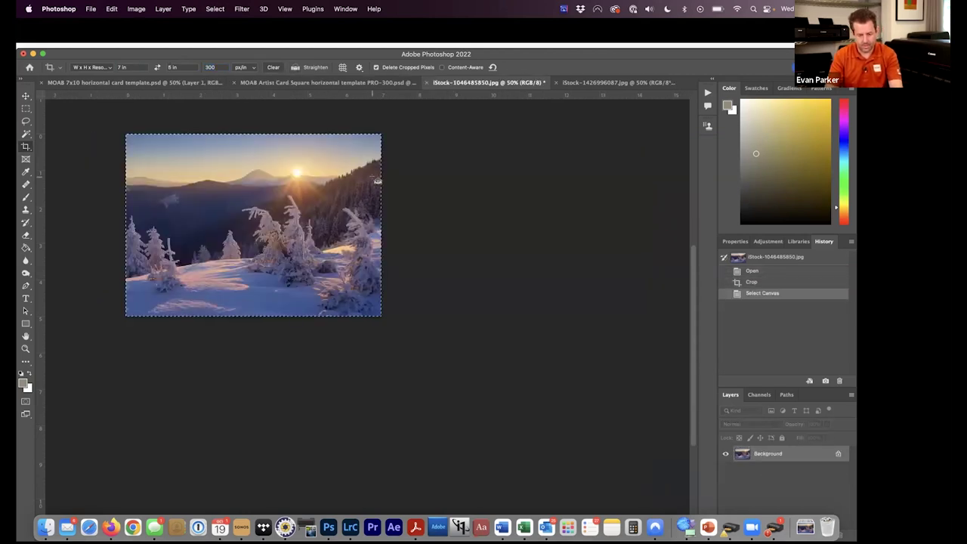
left_click(187, 83)
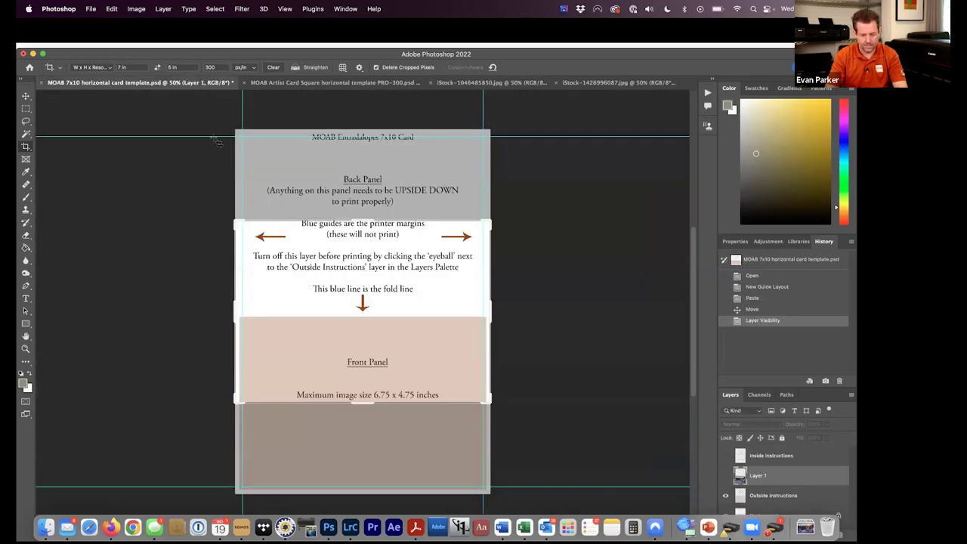
left_click(26, 97)
key("cmd+v")
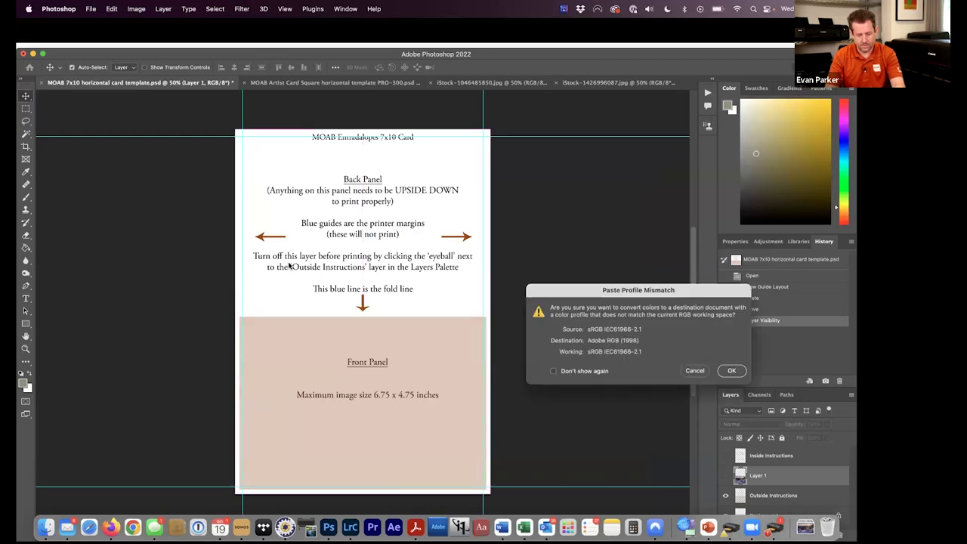
left_click(729, 370)
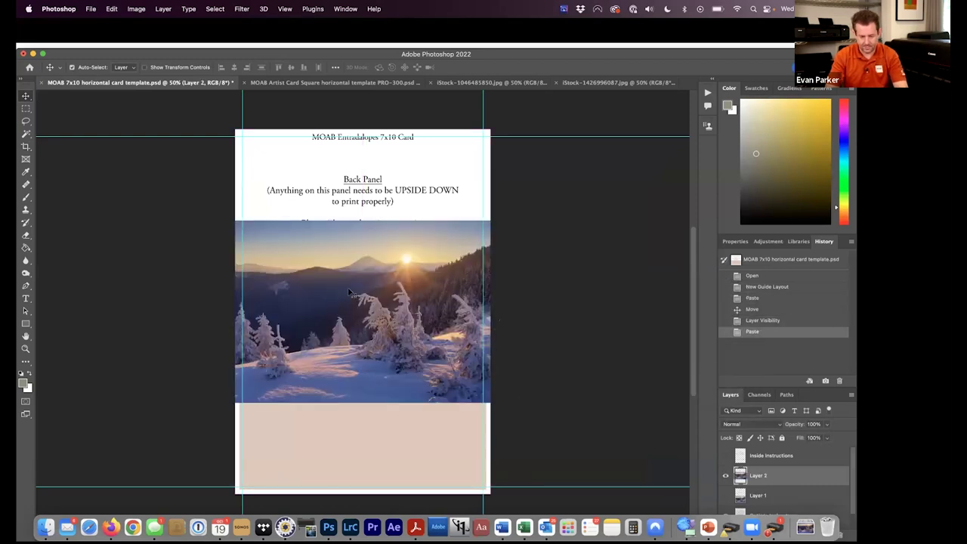
left_click_drag(344, 292, 347, 383)
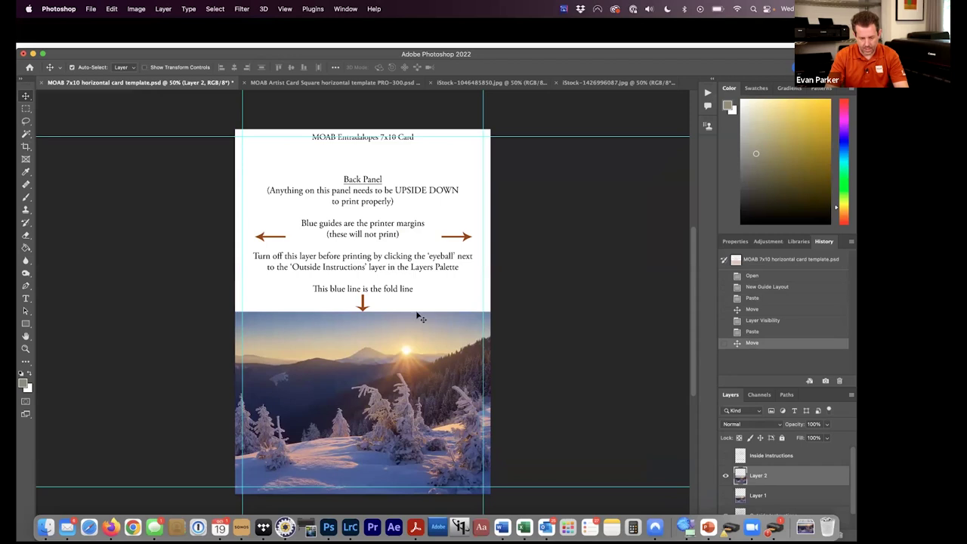
scroll(363, 316, "up", 3)
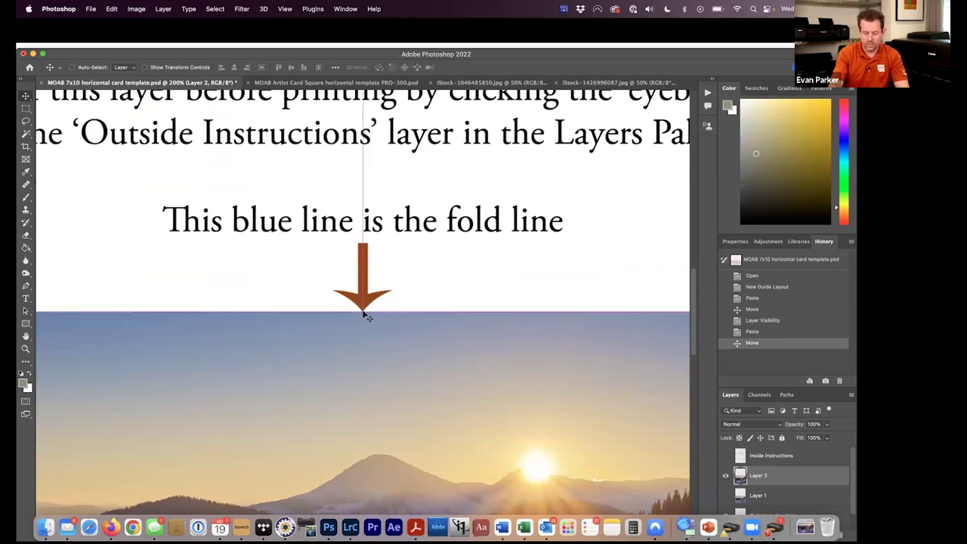
Hide the Outside Instructions layer in the 7x10 horizontal card template.
scroll(363, 316, "down", 3)
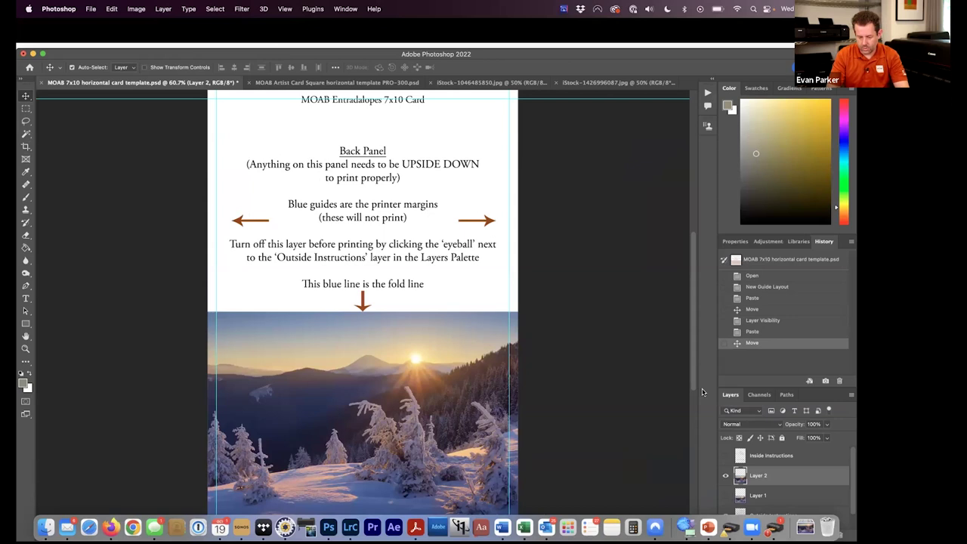
scroll(728, 491, "down", 1)
left_click(726, 498)
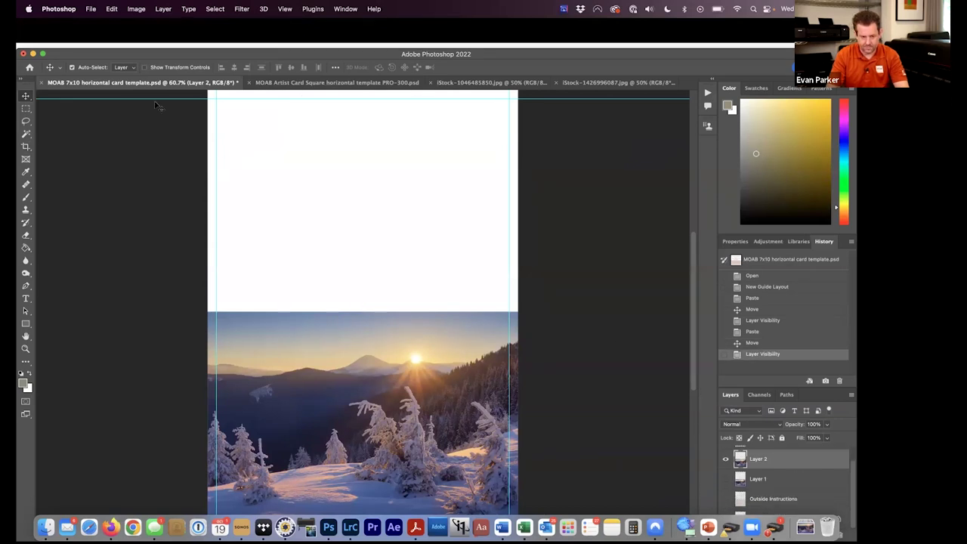
Start printing the card template, choosing the Canon PRO-300 printer with Photoshop Manages Colors as the color handling.
left_click(91, 9)
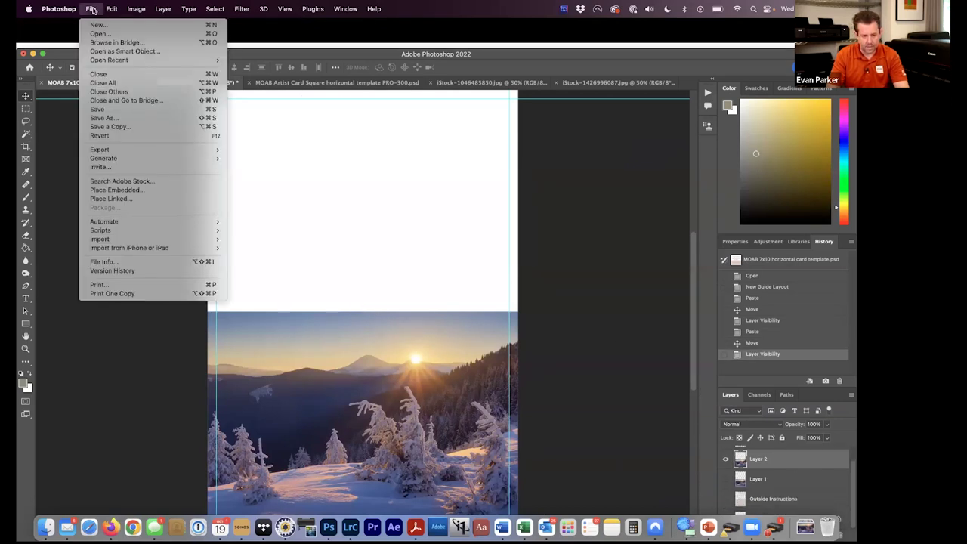
left_click(149, 285)
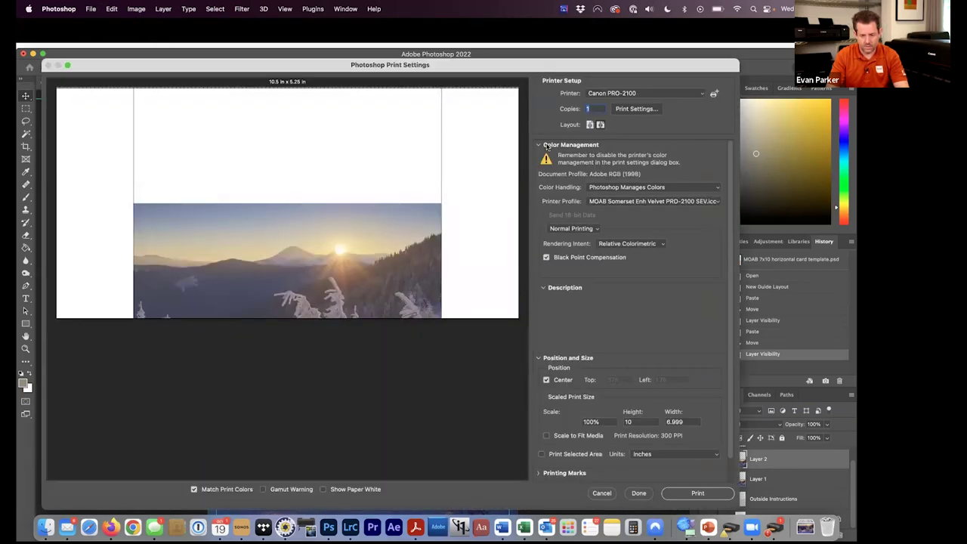
left_click(656, 93)
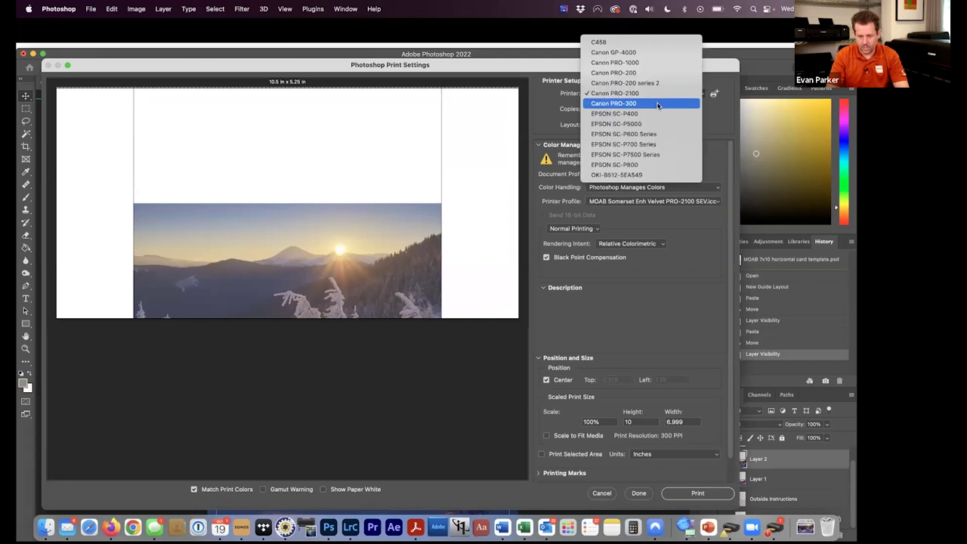
left_click(658, 104)
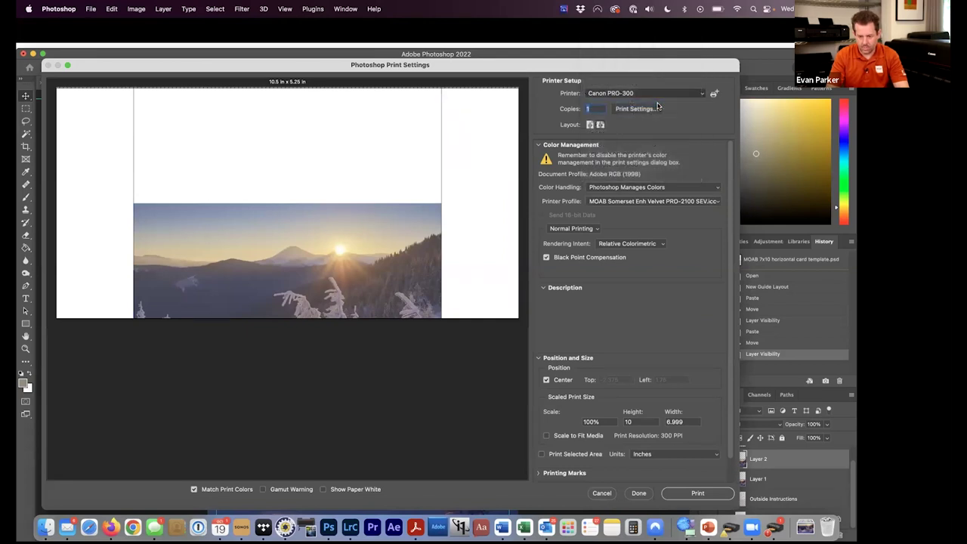
left_click(665, 187)
left_click(667, 198)
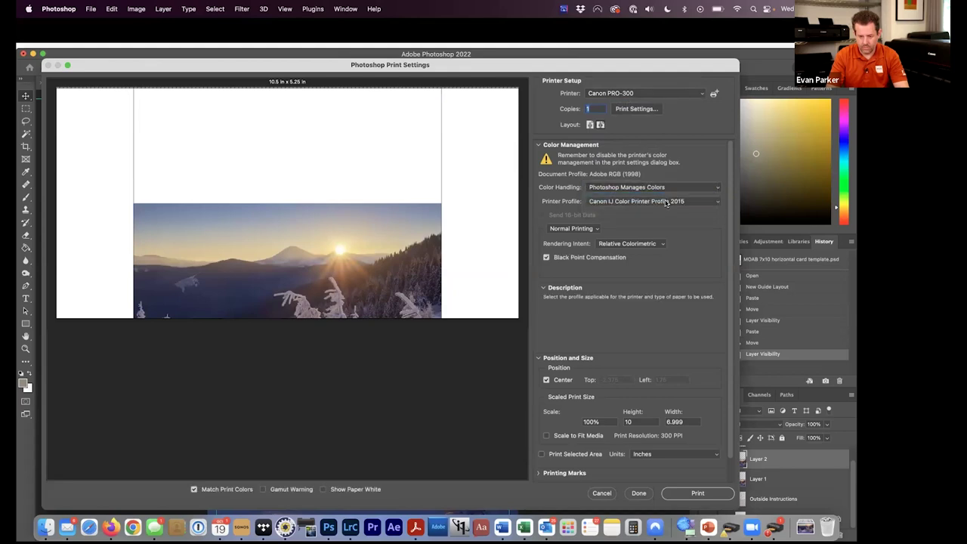
Set the printer profile to MOAB Artist Card PRO-300 MPP.icc.
left_click(666, 199)
scroll(665, 272, "down", 5)
scroll(664, 278, "down", 15)
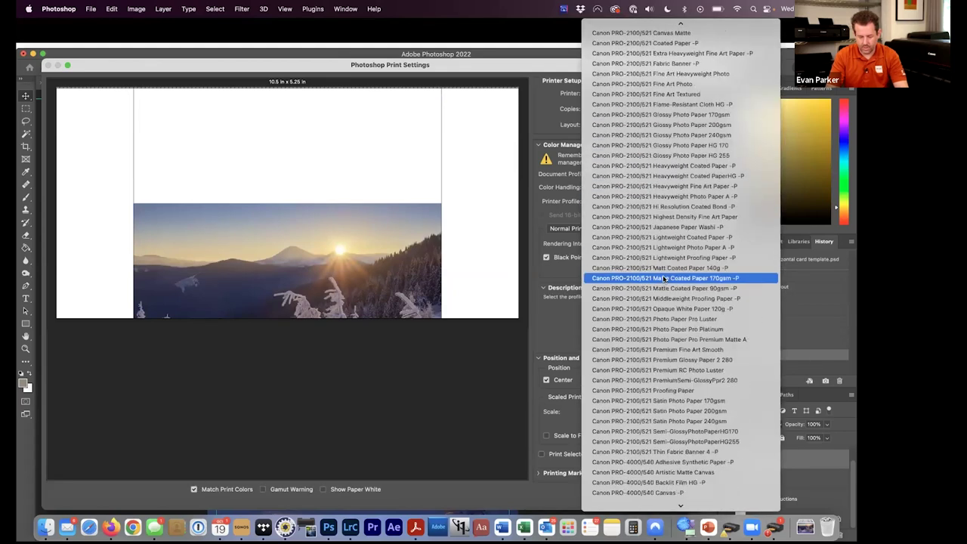
scroll(663, 275, "down", 3)
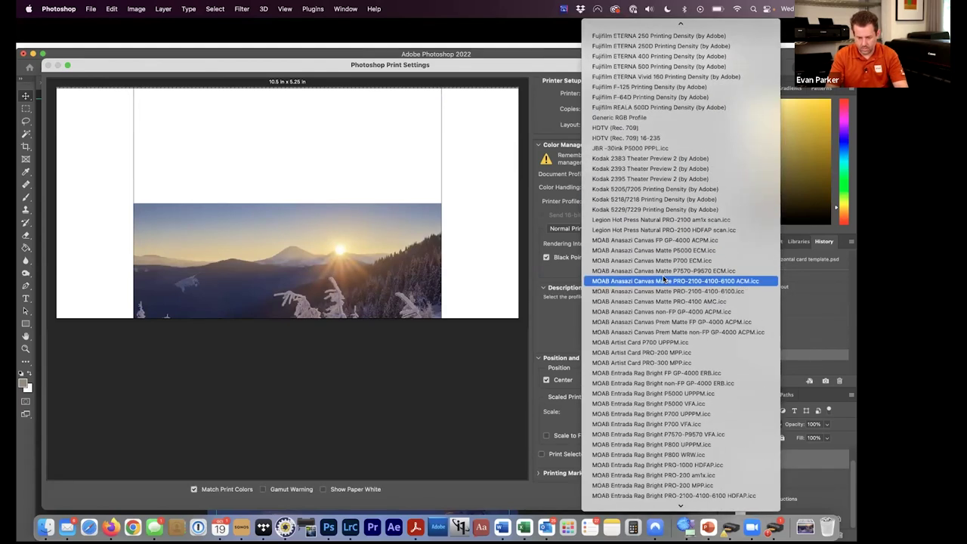
left_click(680, 362)
Set the paper size in the printer driver's print settings to 7 x 10 Borderless.
left_click(636, 108)
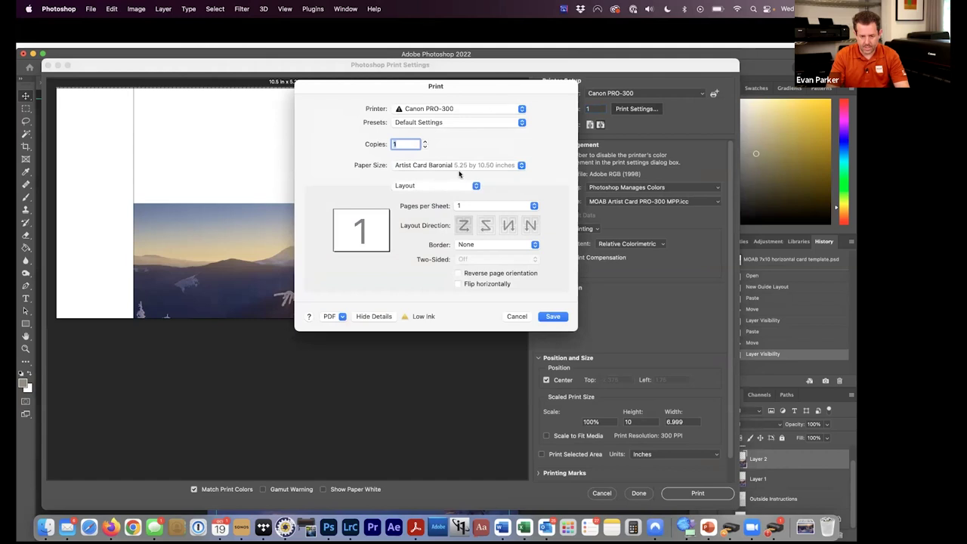
left_click(459, 167)
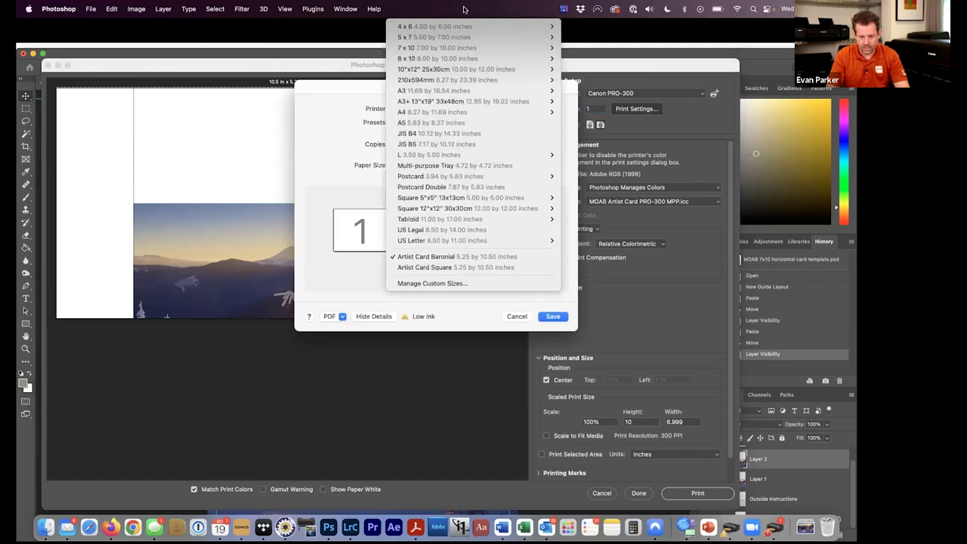
mouse_move(465, 51)
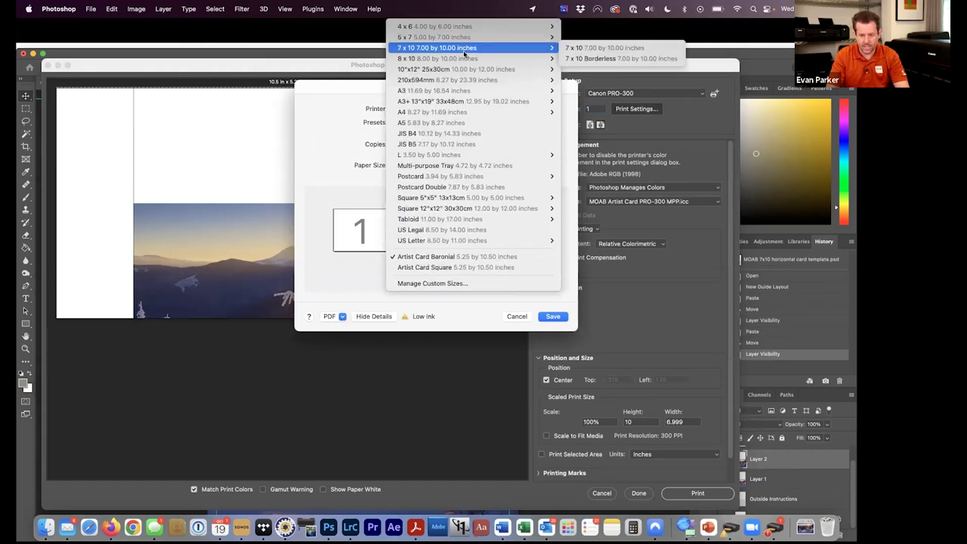
left_click(574, 59)
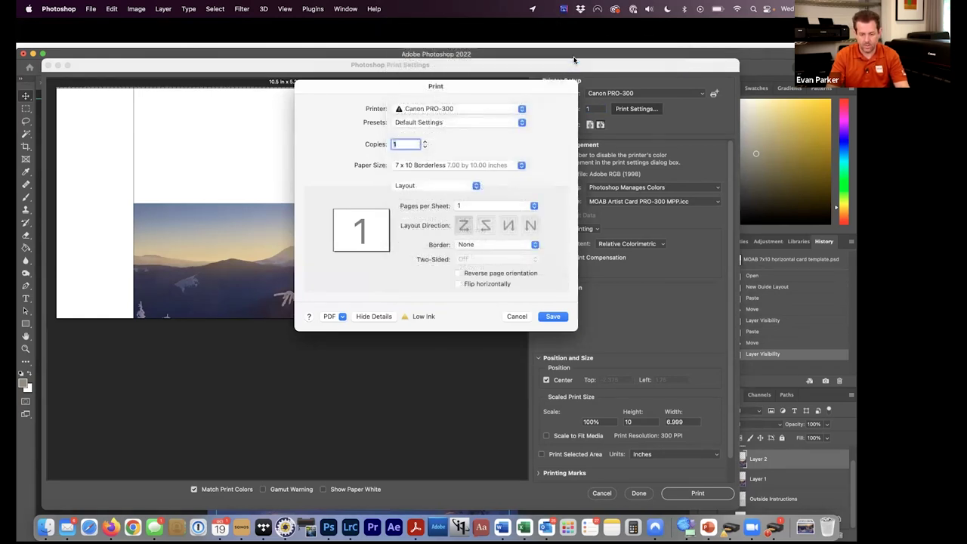
Review the driver's quality and media, advanced paper, and borderless extension settings.
left_click(429, 188)
left_click(423, 235)
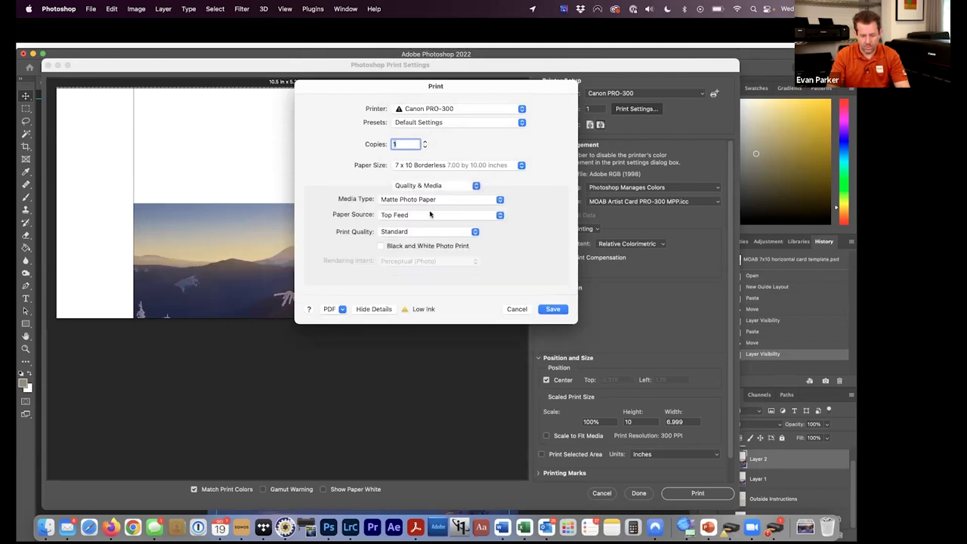
left_click(425, 186)
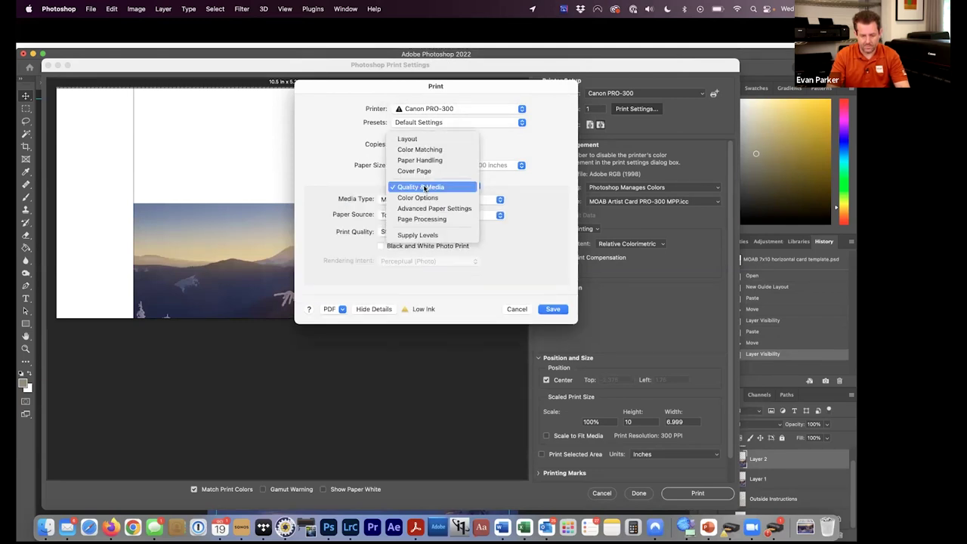
left_click(428, 208)
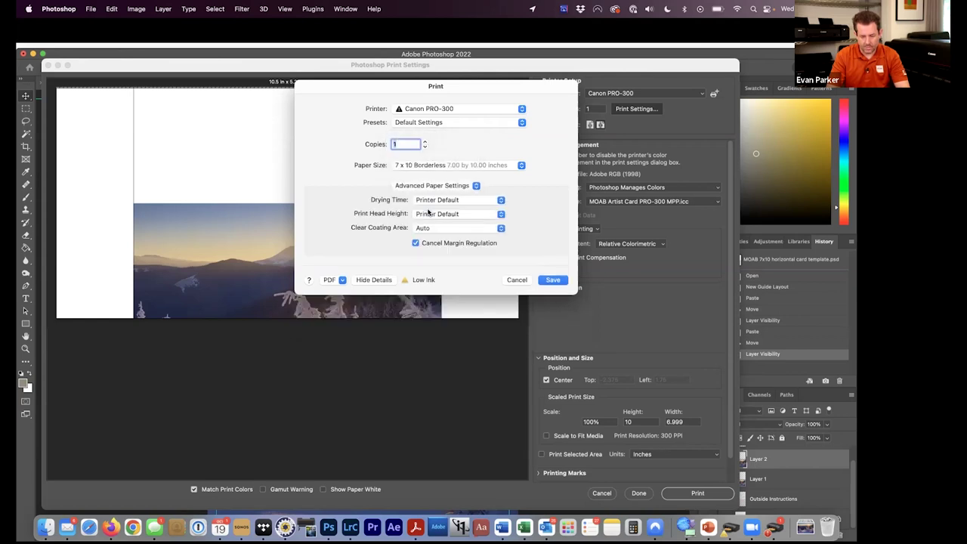
left_click(435, 188)
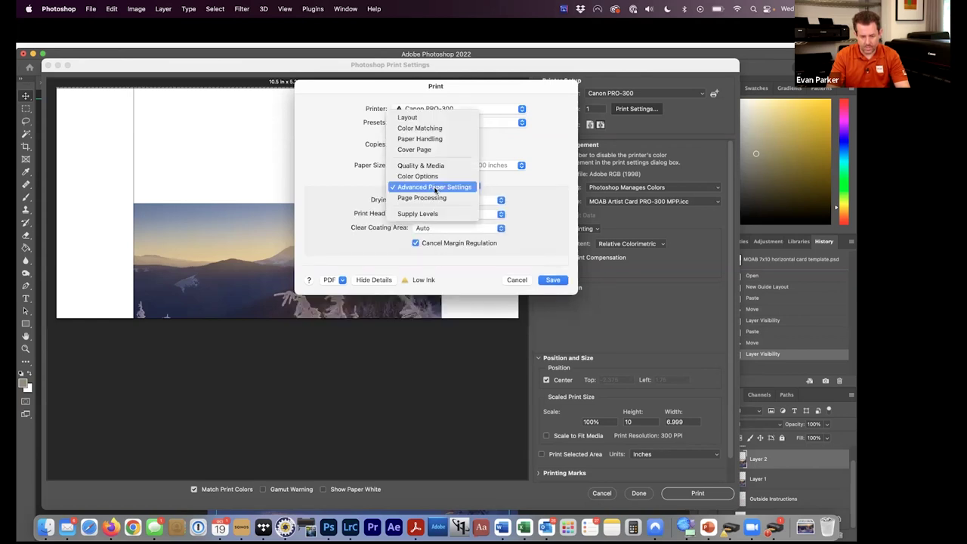
left_click(437, 198)
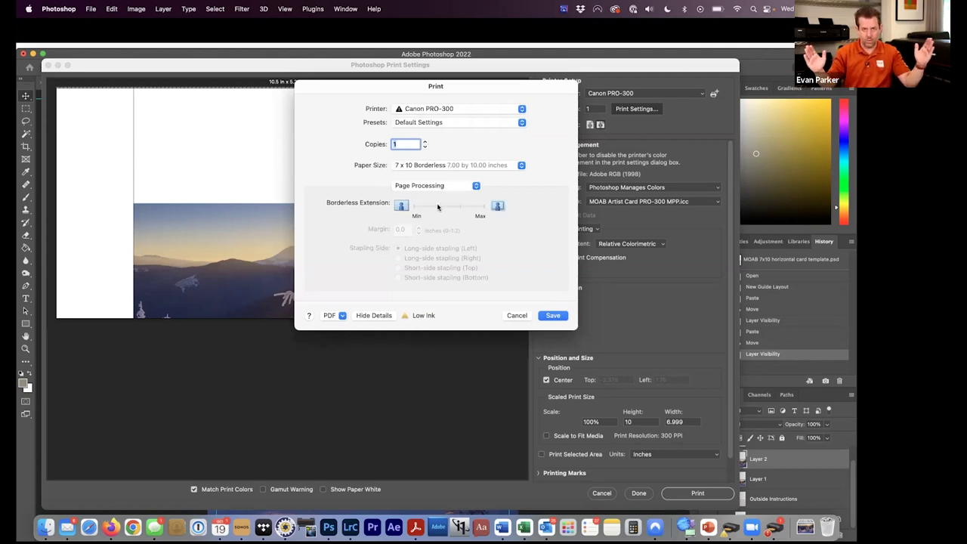
Save the driver settings, accepting the narrow margins, and print the card in portrait orientation.
left_click(554, 317)
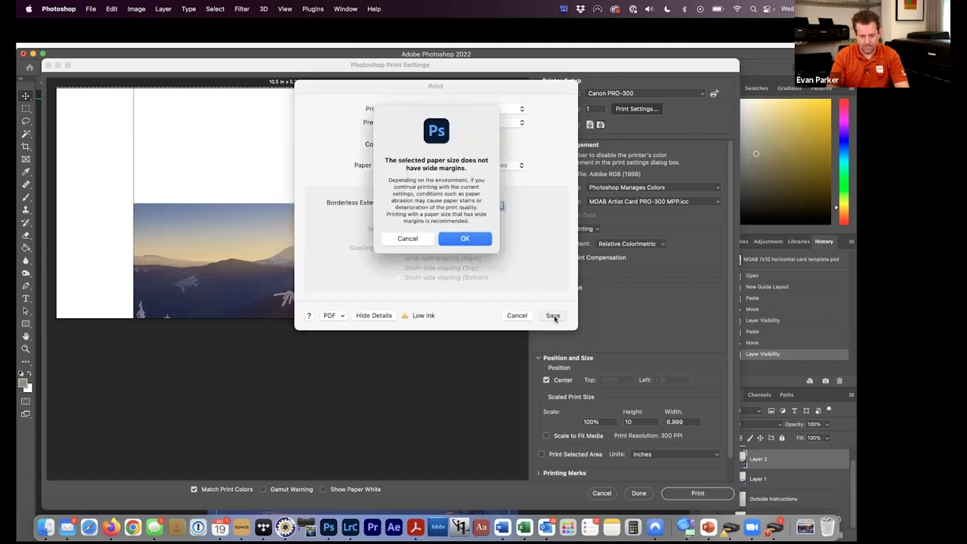
left_click(473, 240)
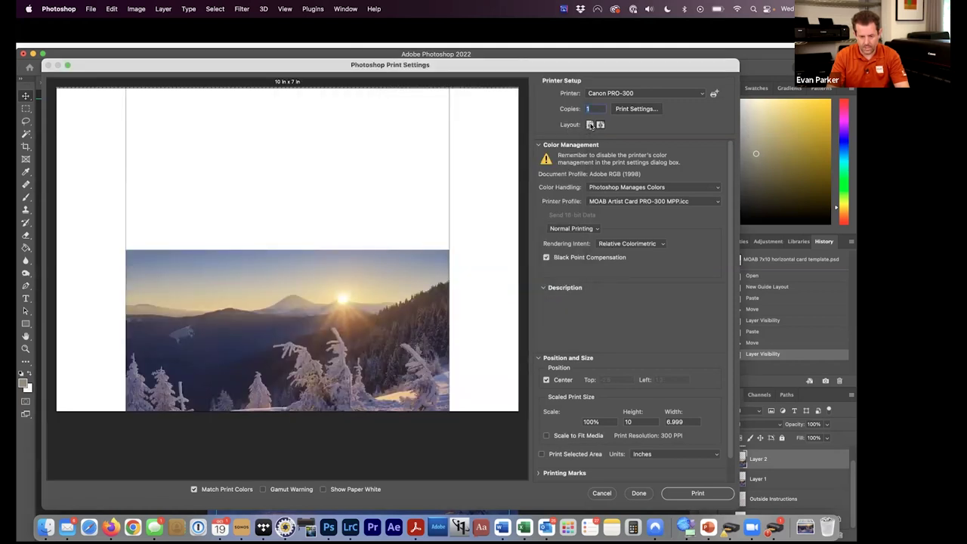
left_click(590, 125)
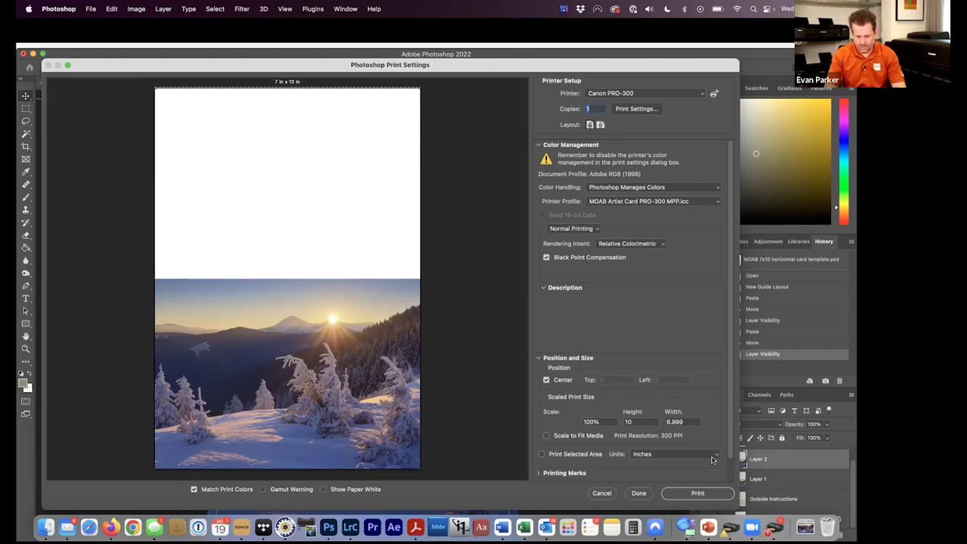
left_click(695, 494)
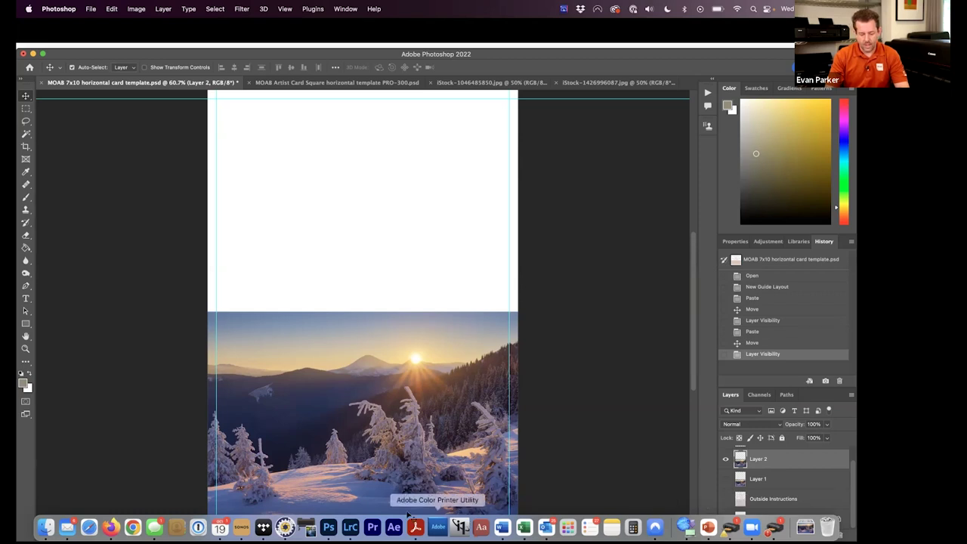
Switch to the PowerPoint slide show and advance to the slide on Epson P-series borderless printing.
left_click(708, 527)
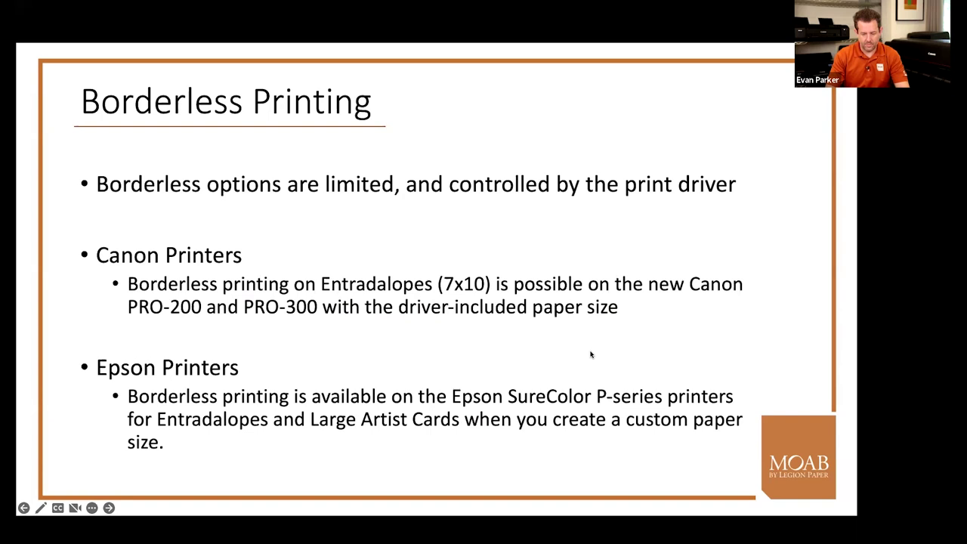
left_click(591, 355)
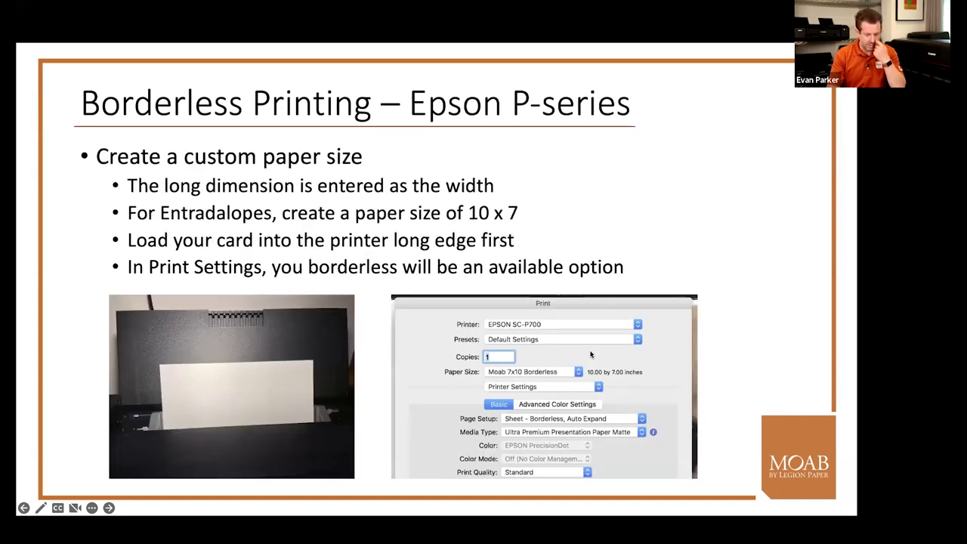